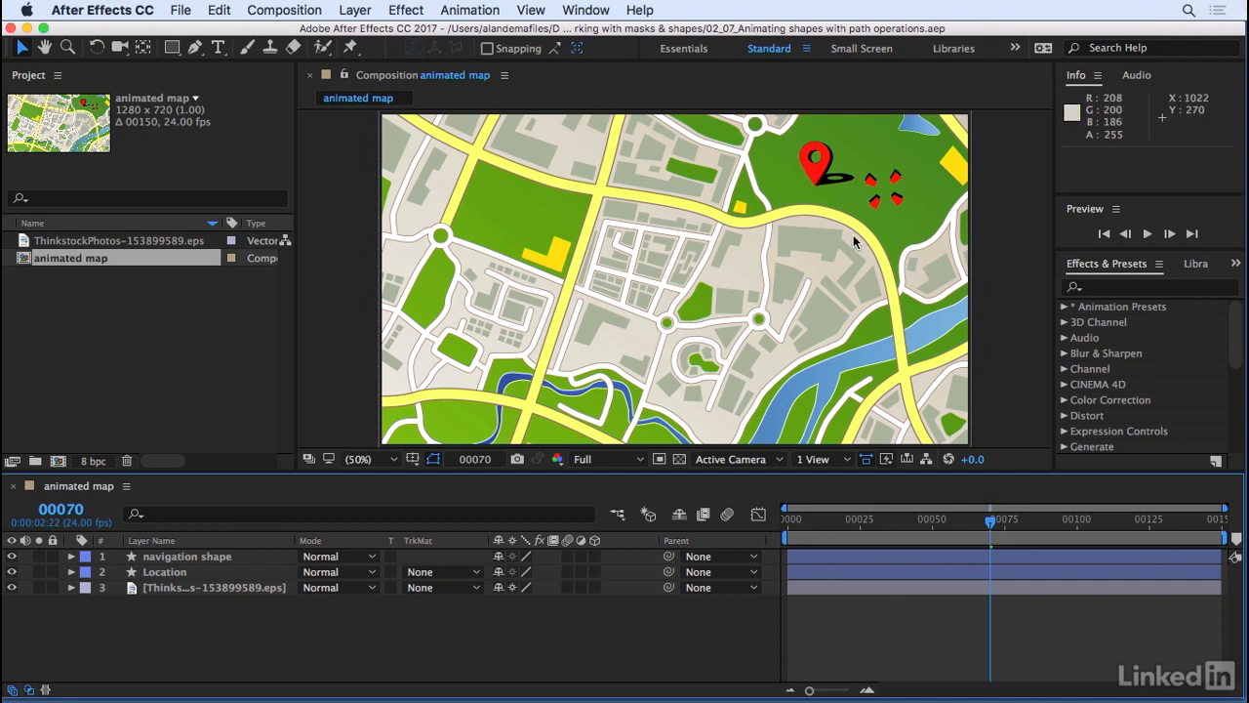
Step: Move the navigation pin just above the roundabout and the Location markers around it, and preview the animation
left_click_drag(845, 159, 767, 295)
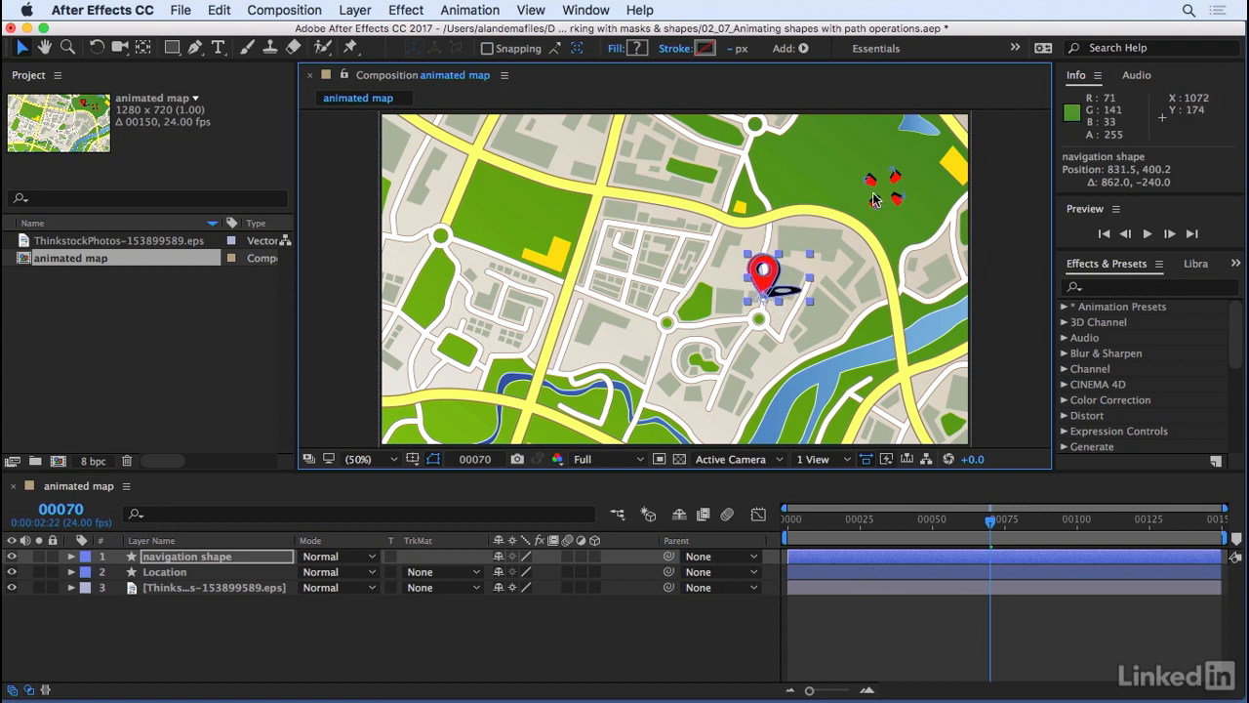
mouse_move(869, 200)
left_mouse_down()
mouse_move(825, 359)
mouse_move(764, 327)
left_mouse_up()
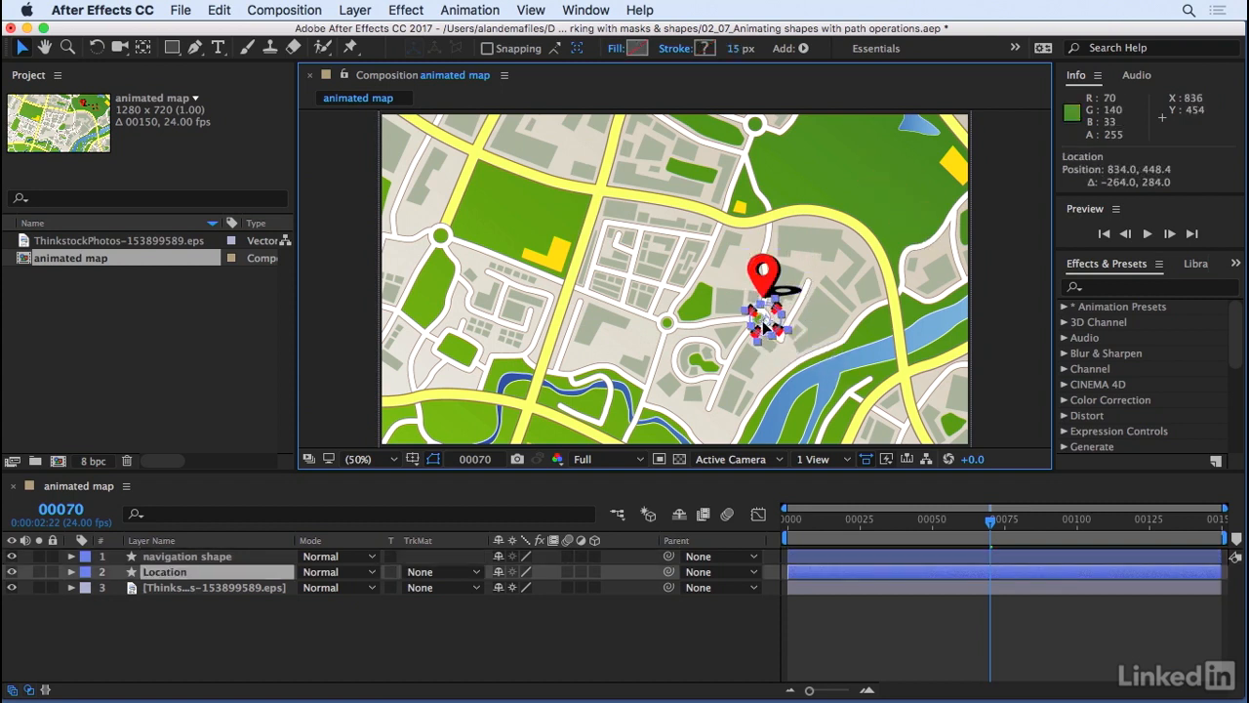
key("space")
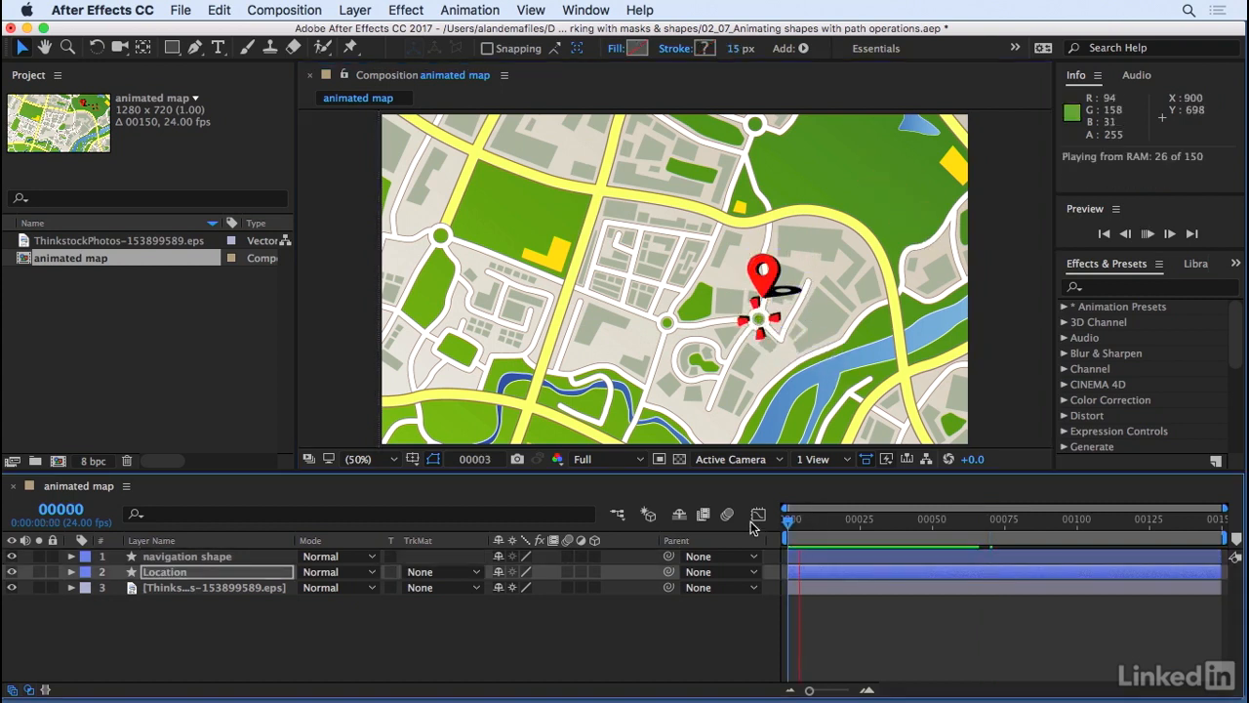
key("space")
Step: Move the navigation pin west, clear of the roundabout, and deselect all layers
left_click_drag(791, 289, 676, 286)
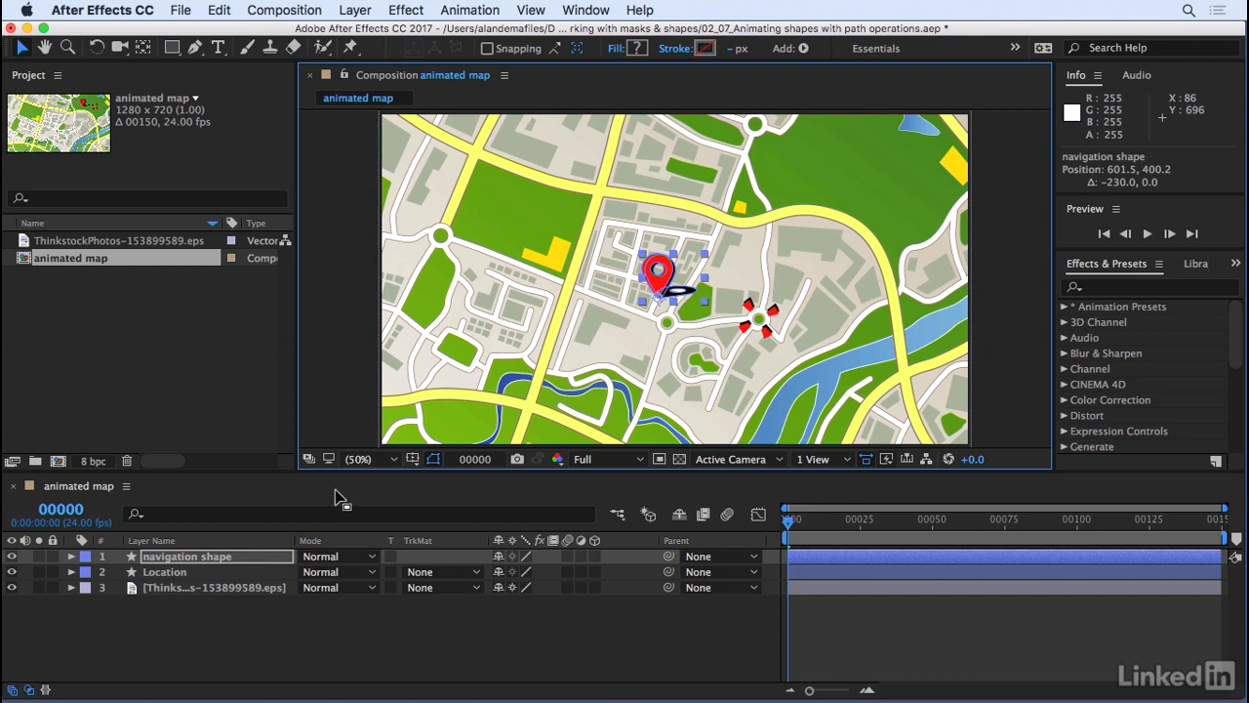
left_click(150, 639)
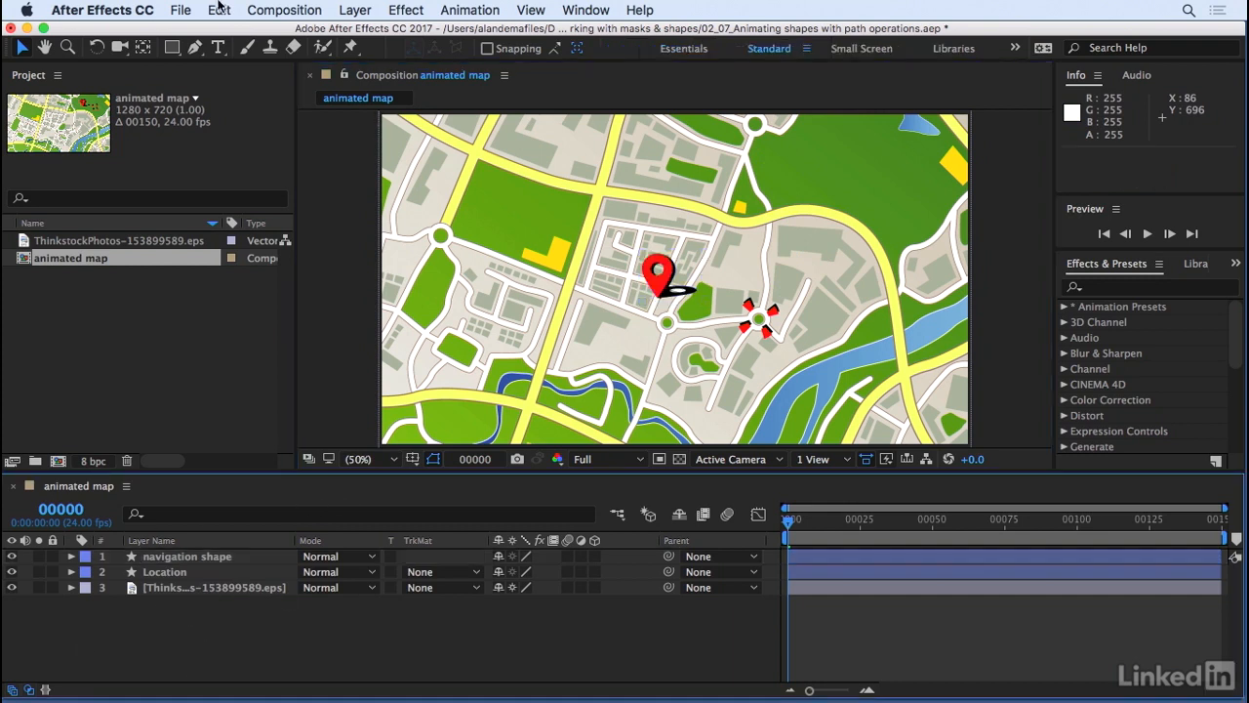
Step: Set up the Pen tool with a red F90000 stroke 30 px wide
left_click_drag(194, 47, 262, 51)
left_click(557, 48)
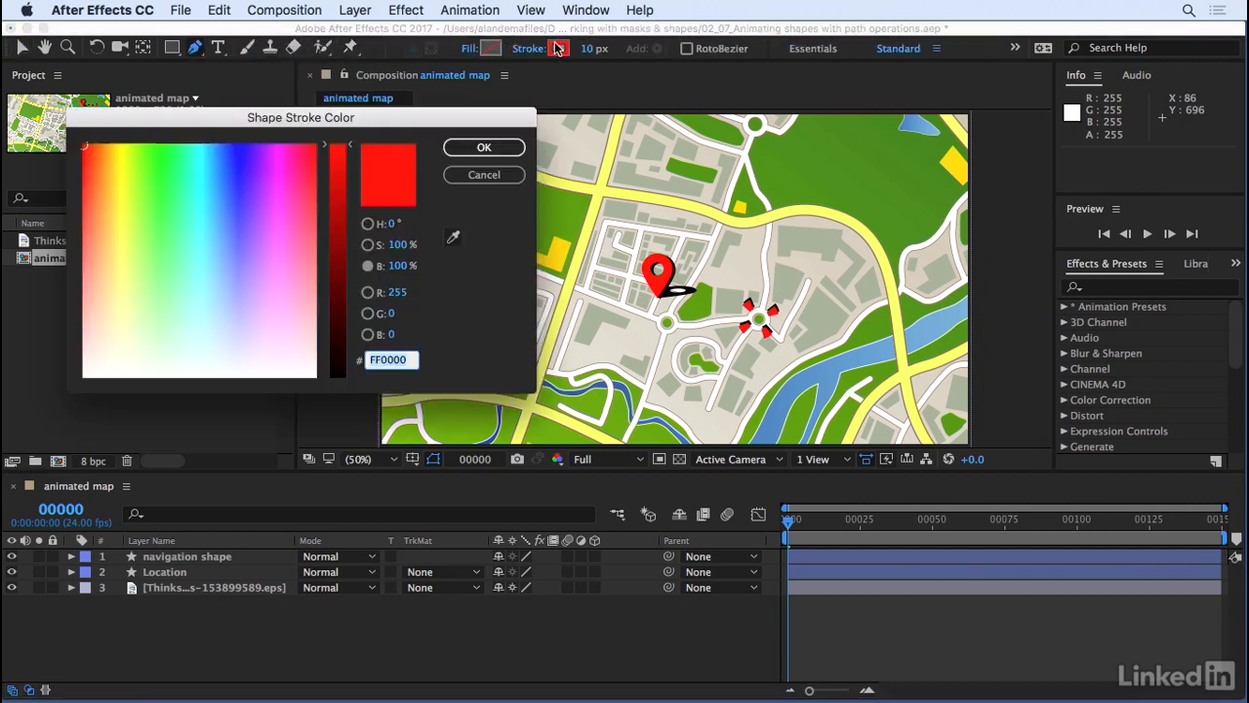
left_click_drag(459, 116, 469, 110)
type("F90000")
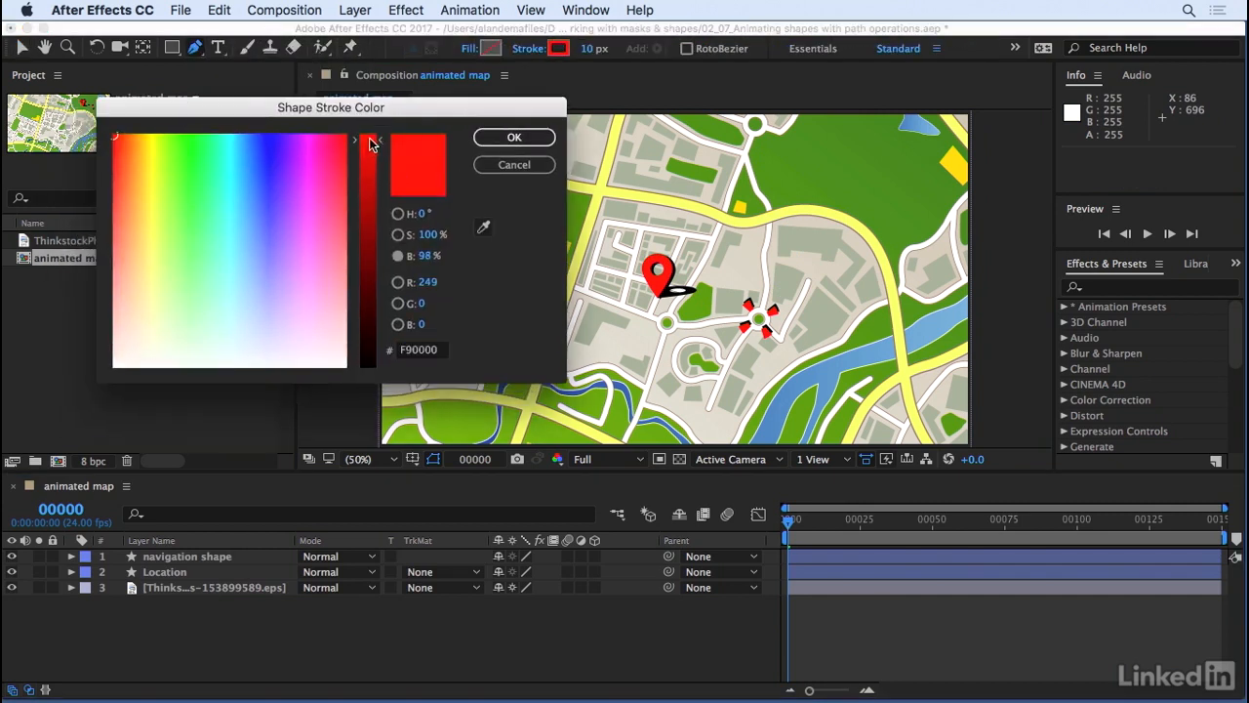
left_click(511, 136)
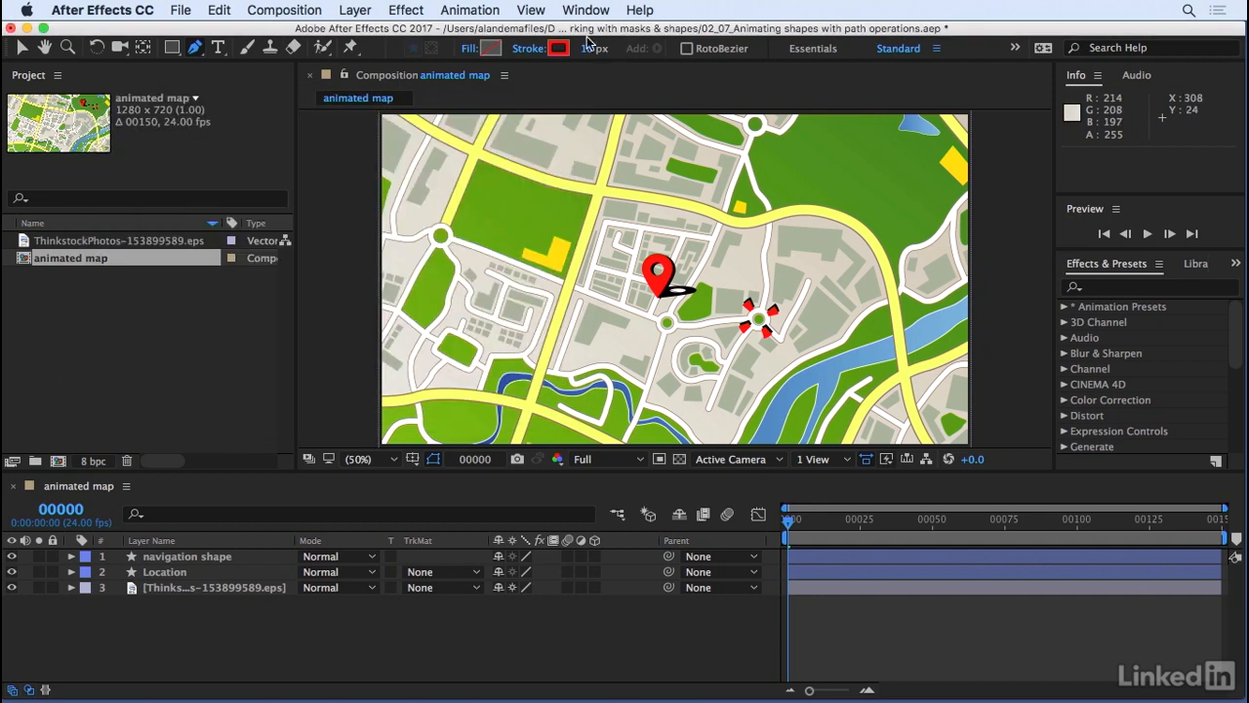
left_click(594, 48)
key("Return")
Step: Draw the start of the route from outside the map's left edge along the yellow road, turning north at the main crossing
left_click(371, 459)
left_click(375, 576)
left_click_drag(557, 362, 950, 137)
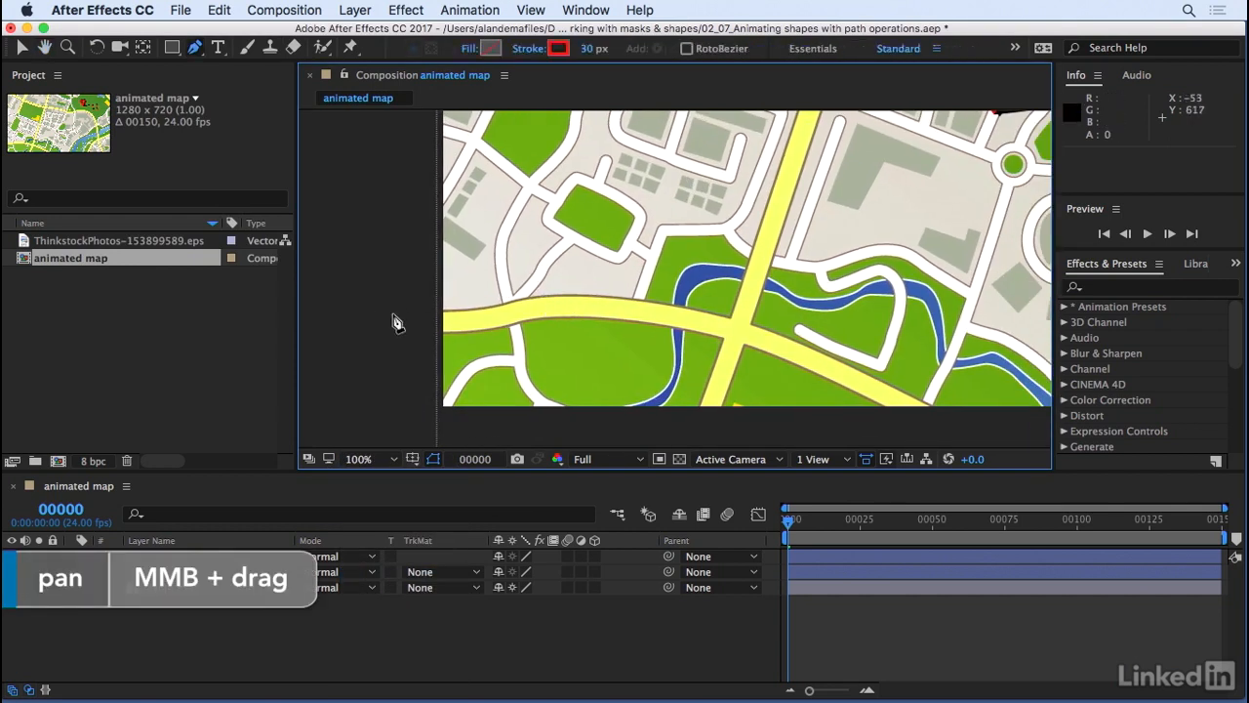
left_click_drag(370, 317, 408, 321)
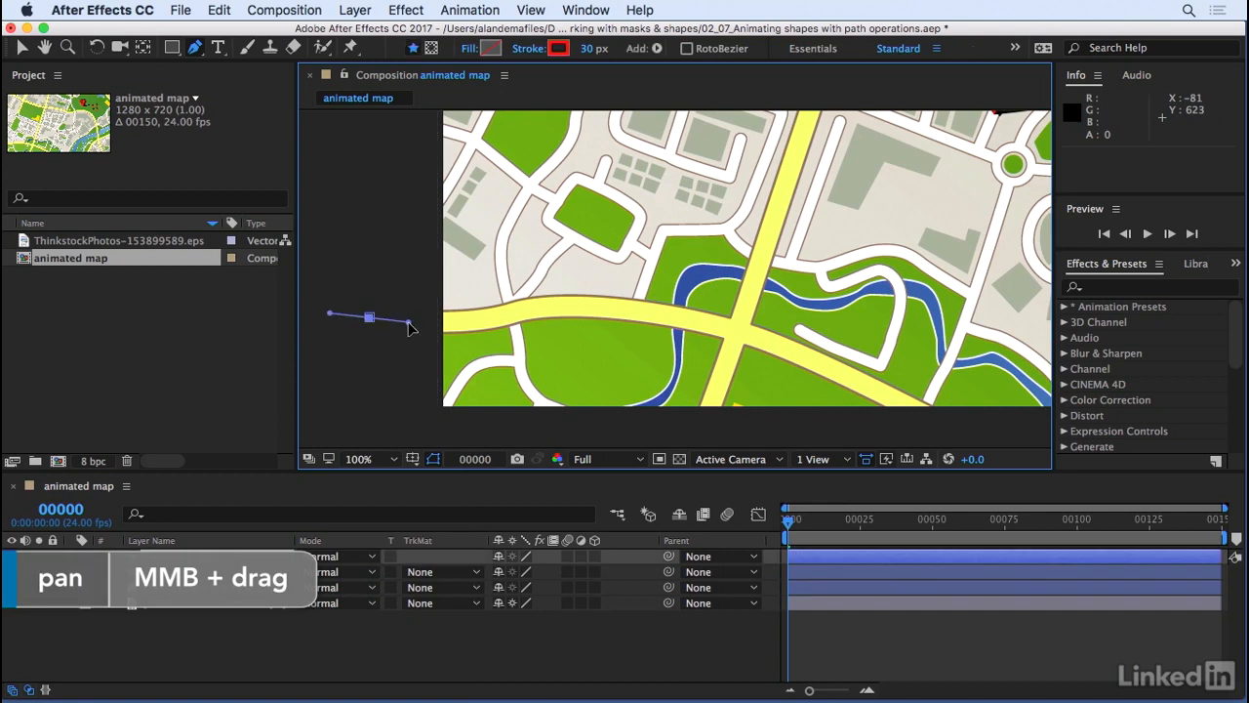
left_click_drag(554, 304, 615, 290)
mouse_move(736, 333)
left_mouse_down()
mouse_move(764, 346)
mouse_move(752, 288)
left_mouse_up()
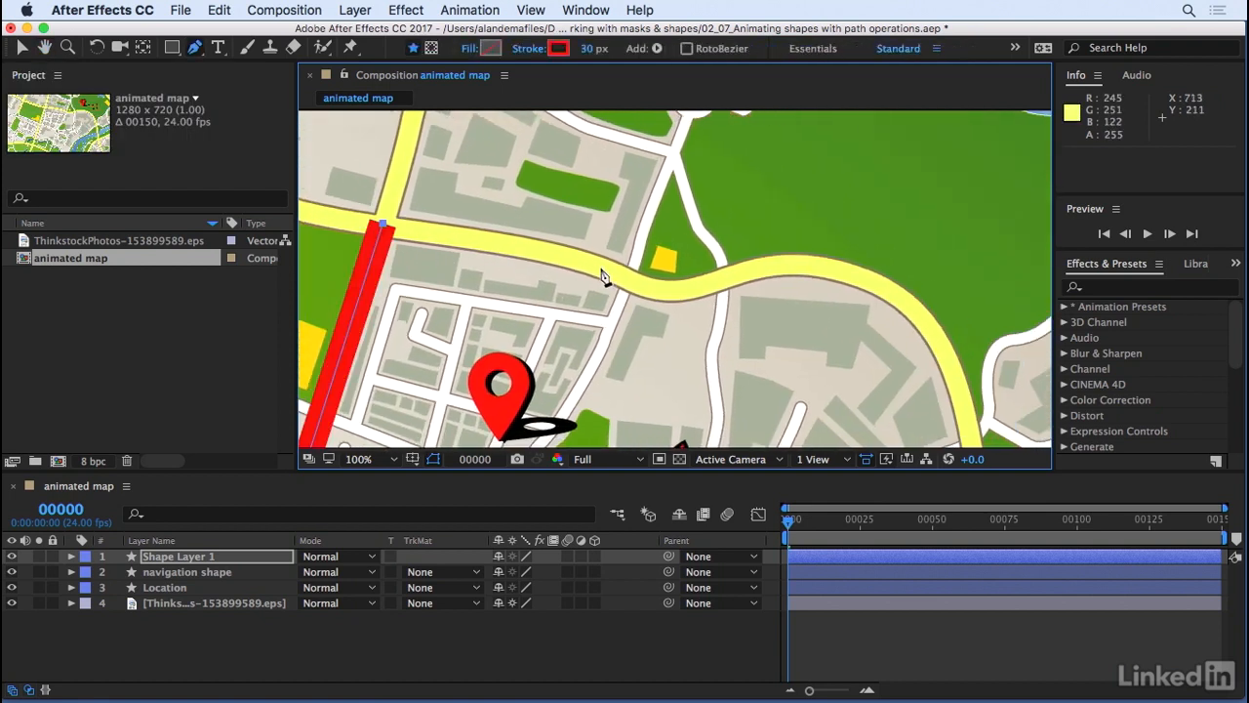
Step: Continue the route path along the curved upper yellow road and down the white street to the roundabout's center
left_click_drag(592, 263, 684, 291)
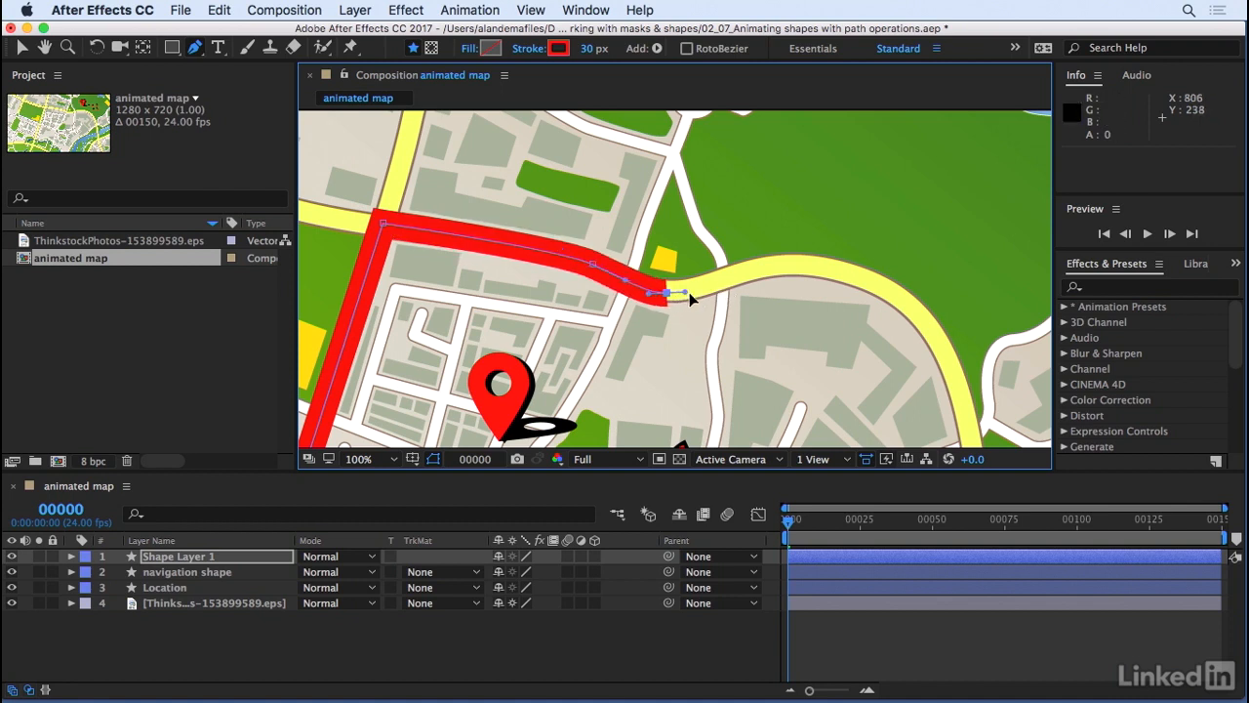
left_click(725, 278)
mouse_move(707, 333)
left_mouse_down()
mouse_move(634, 209)
mouse_move(636, 234)
left_mouse_up()
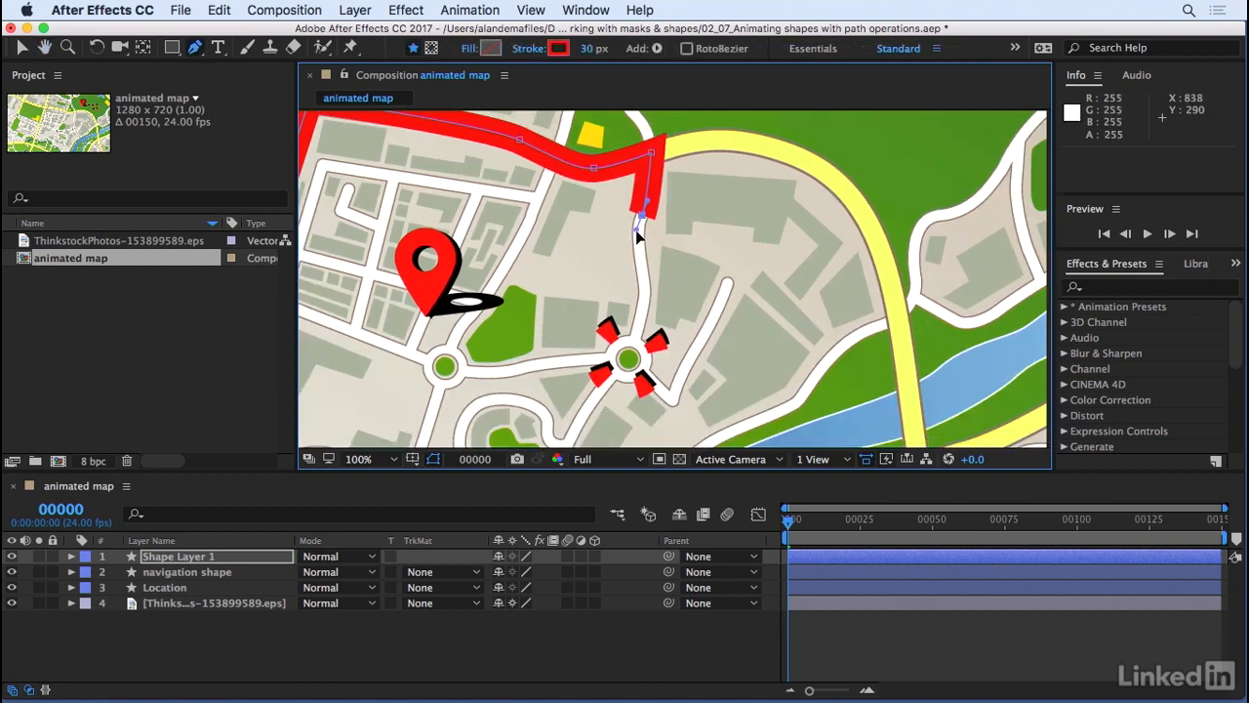
left_click_drag(645, 287, 646, 300)
left_click(631, 365)
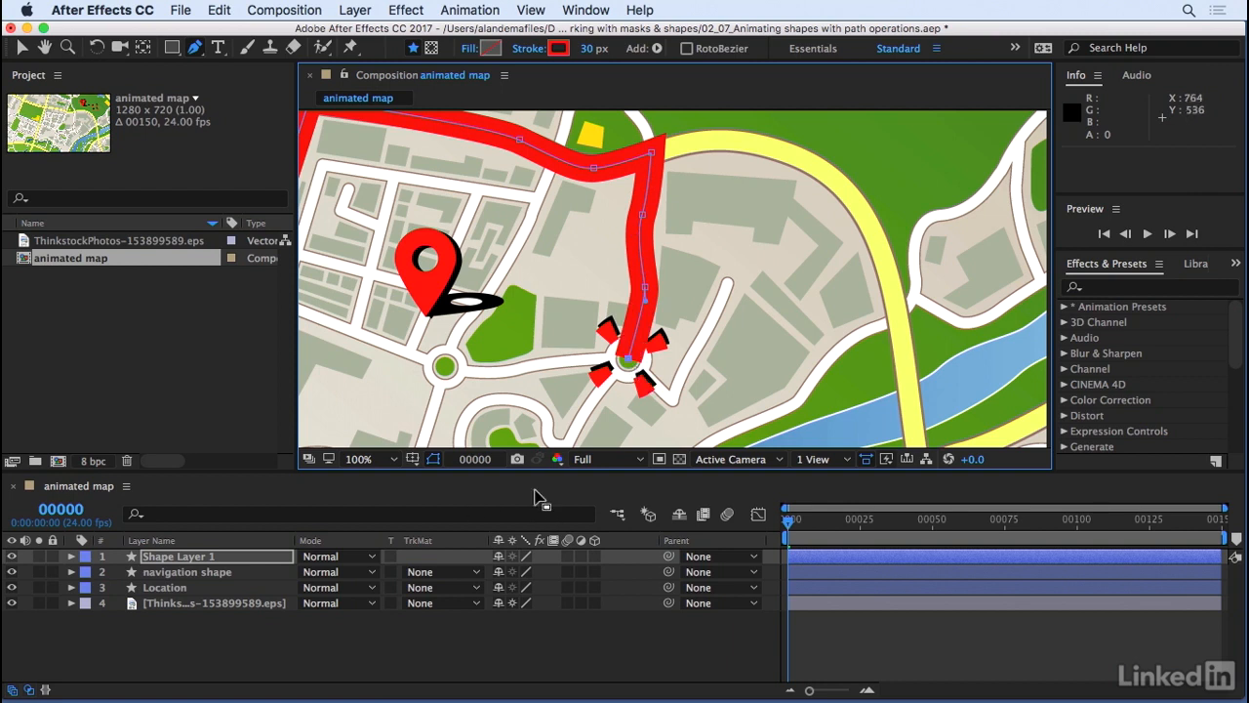
Step: Set the route's stroke width to 20 px
left_click_drag(533, 244, 807, 370)
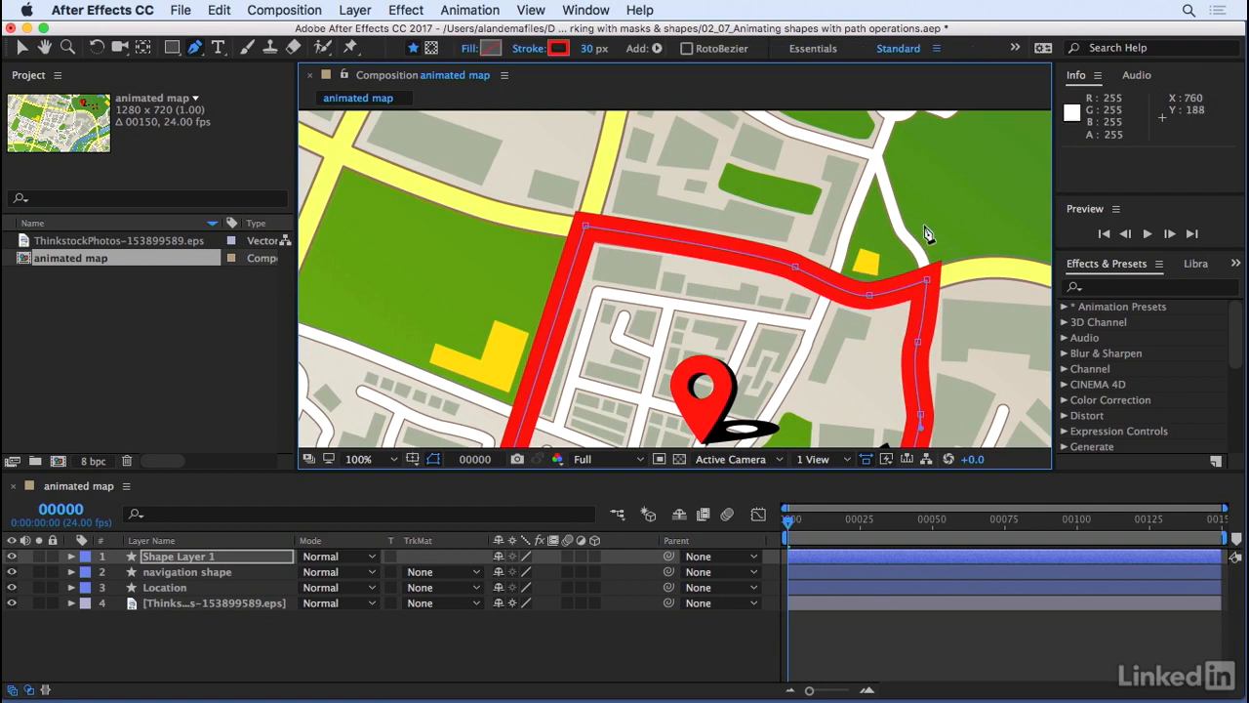
left_click(375, 447)
left_click(396, 423)
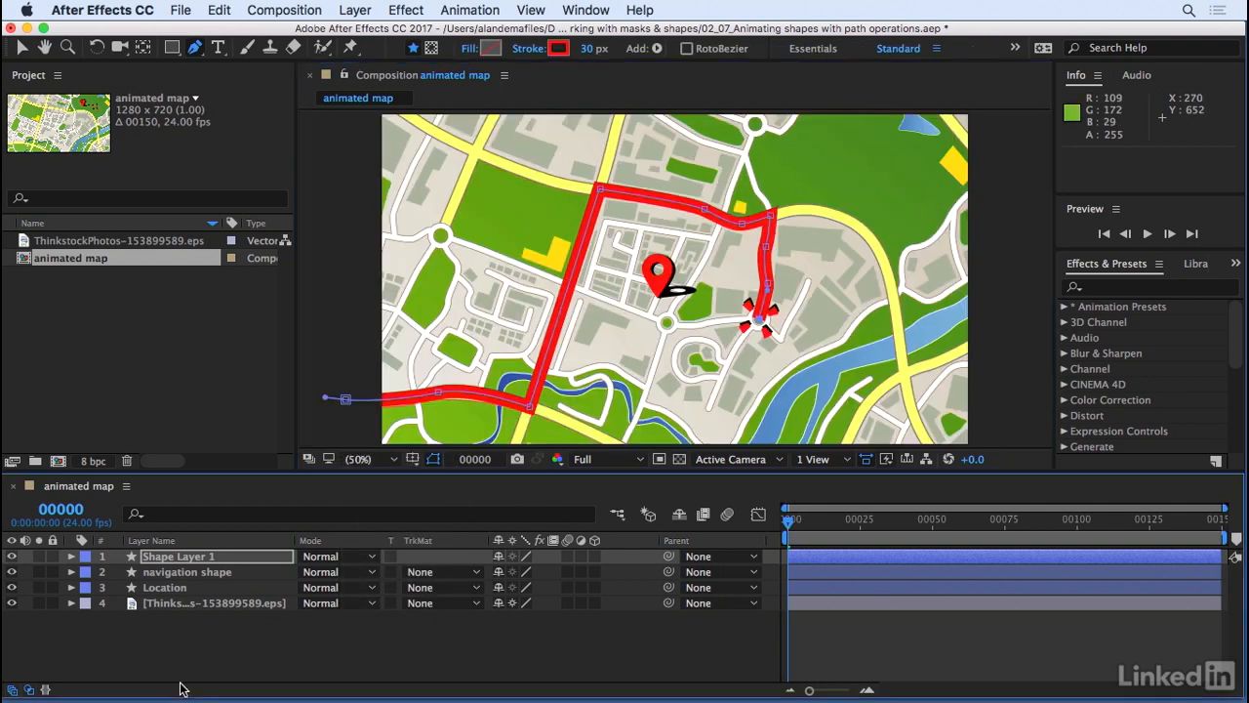
left_click(595, 48)
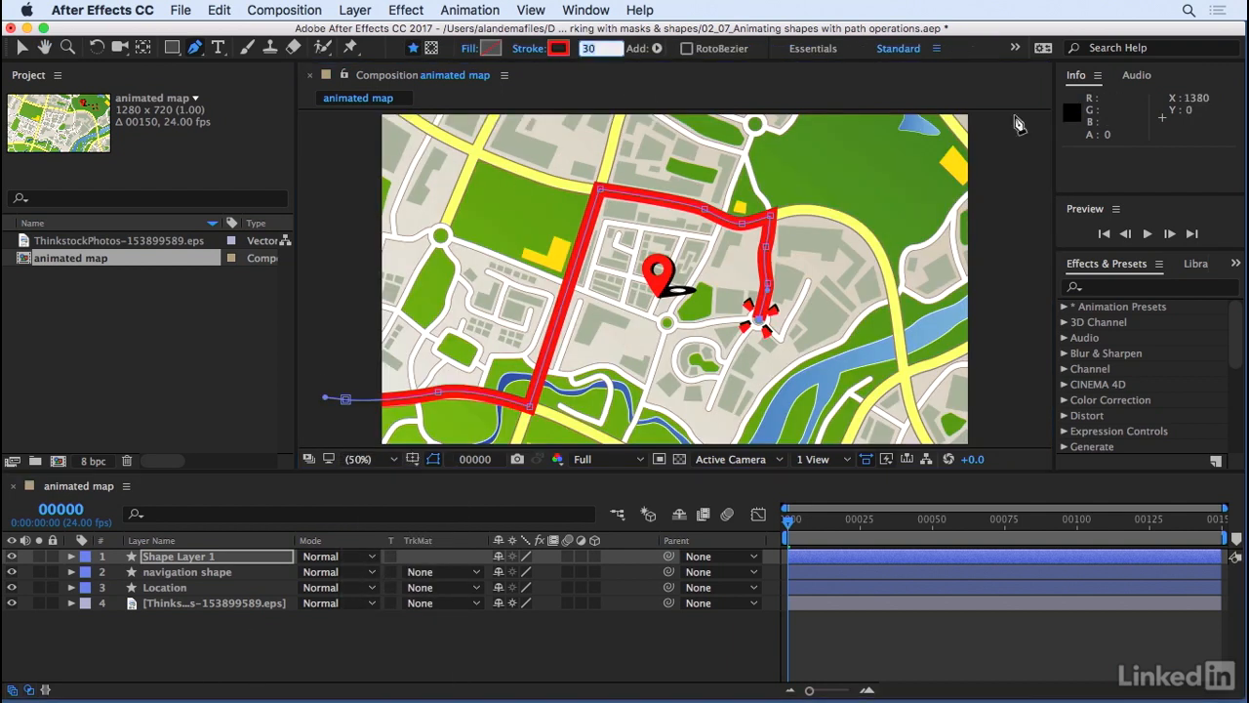
type("20")
key("Return")
Step: Rename the new shape layer as Route
left_click(219, 558)
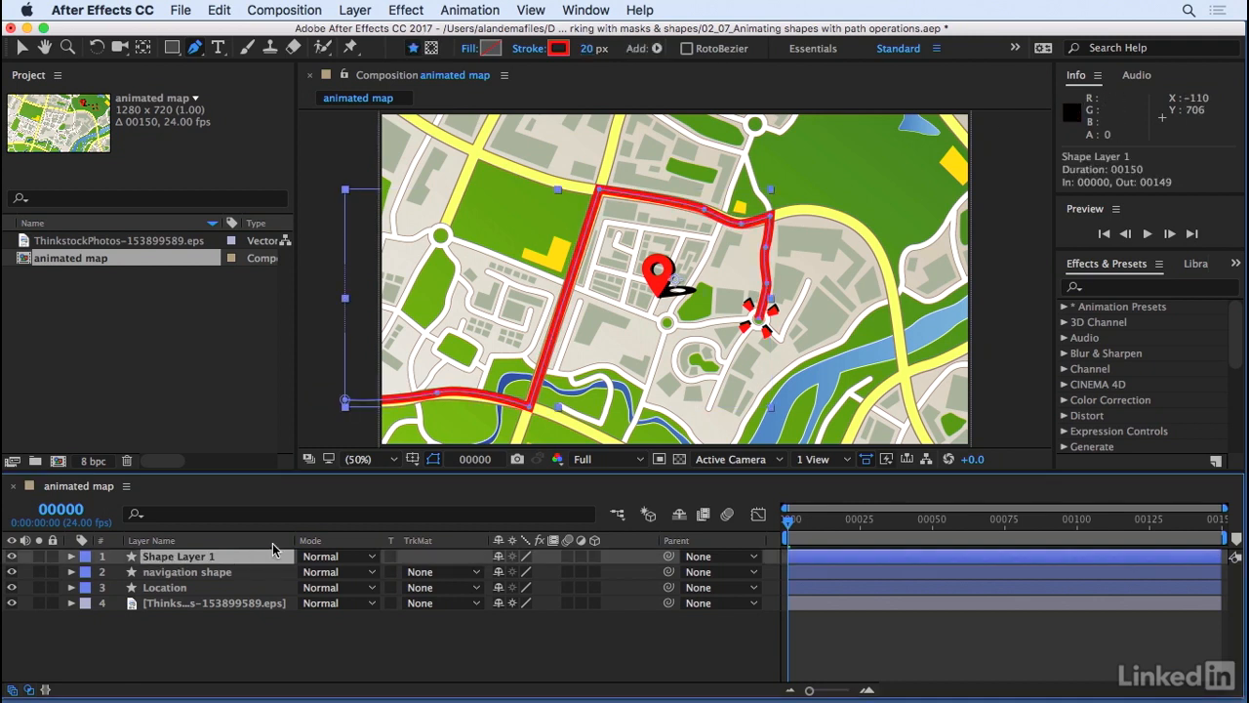
key("Return")
type("Route")
key("Return")
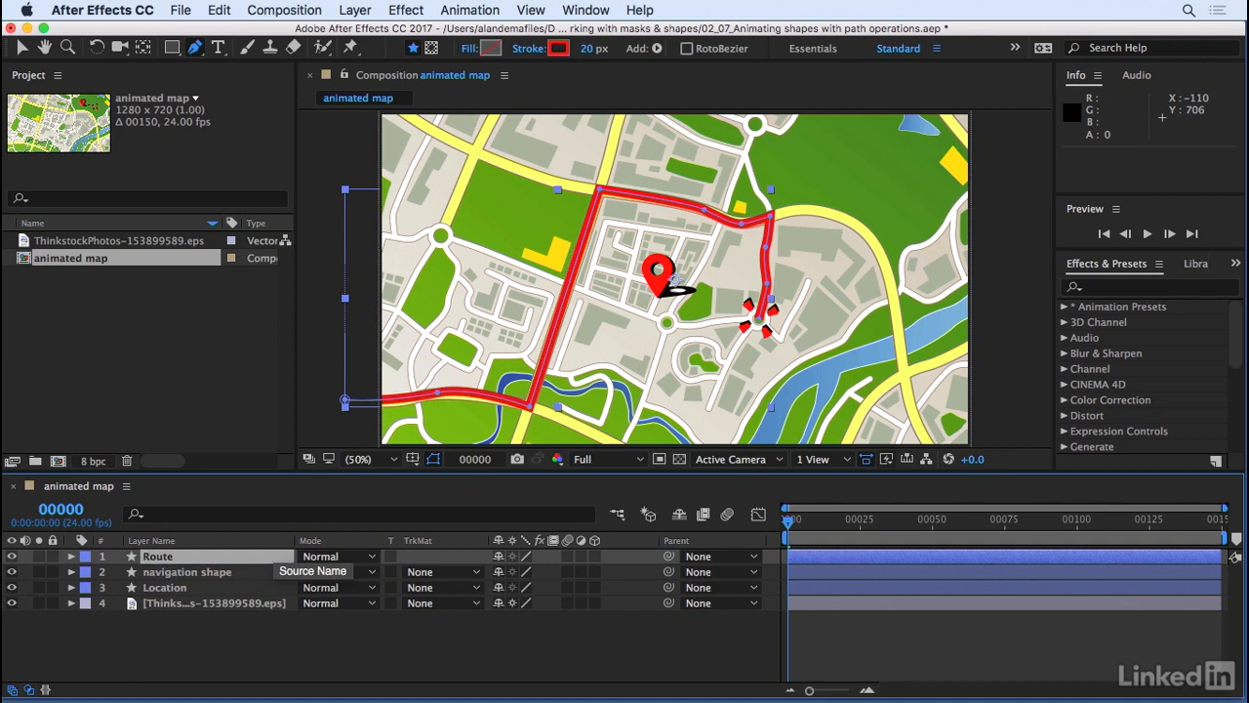
Step: Rename the shape group inside the Route layer's contents as Route
left_click(70, 556)
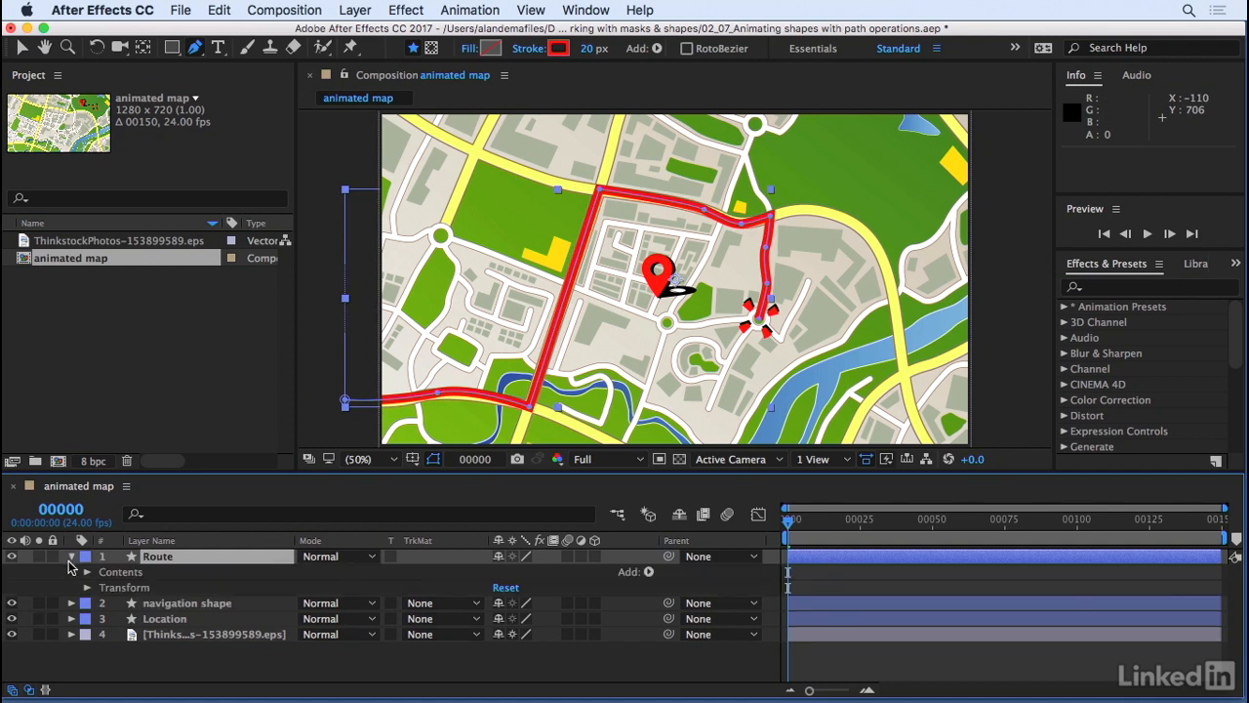
left_click(87, 572)
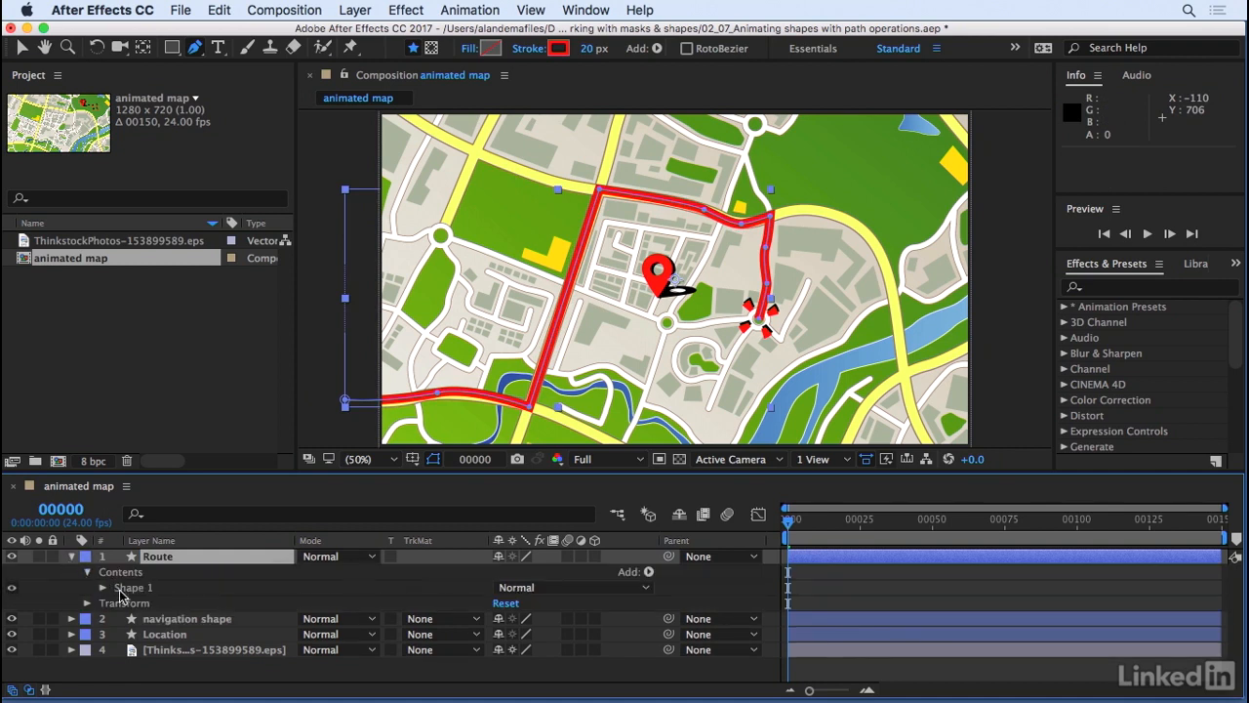
left_click(102, 588)
left_click(223, 594)
key("Return")
type("Route")
key("Return")
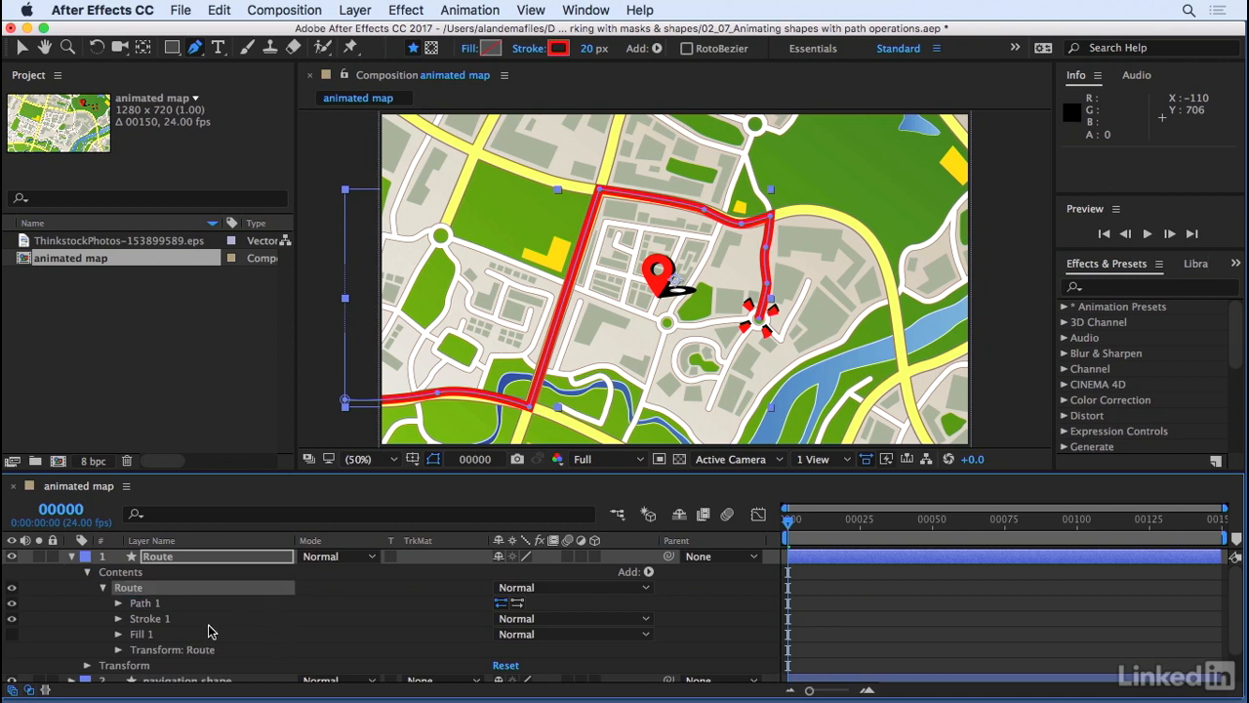
Step: Set the line cap of the route's stroke to Round Cap
left_click(117, 619)
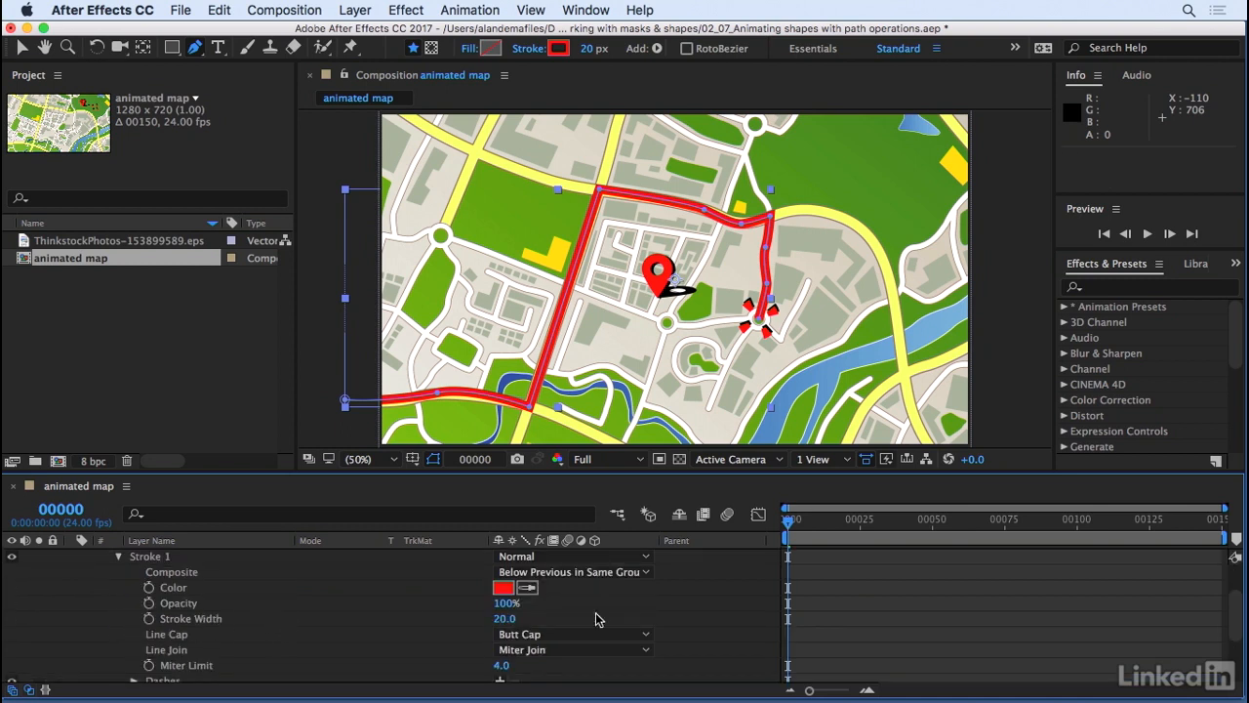
left_click(359, 458)
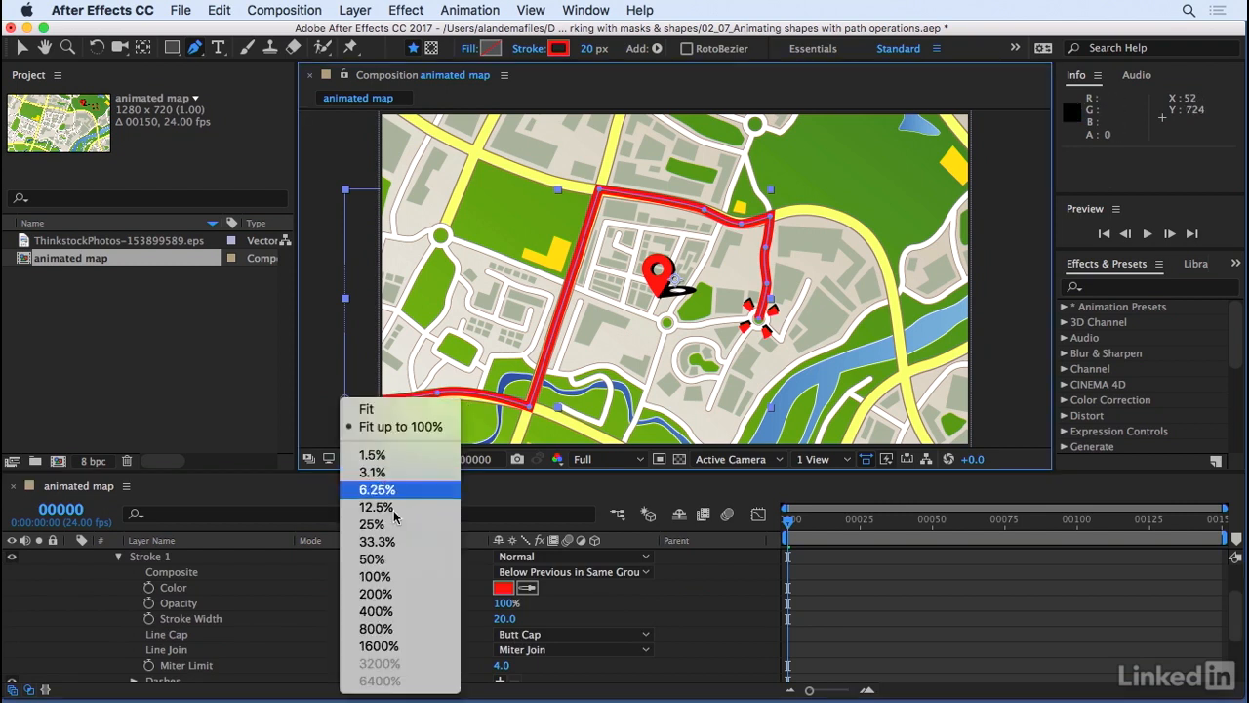
left_click(397, 594)
key("space")
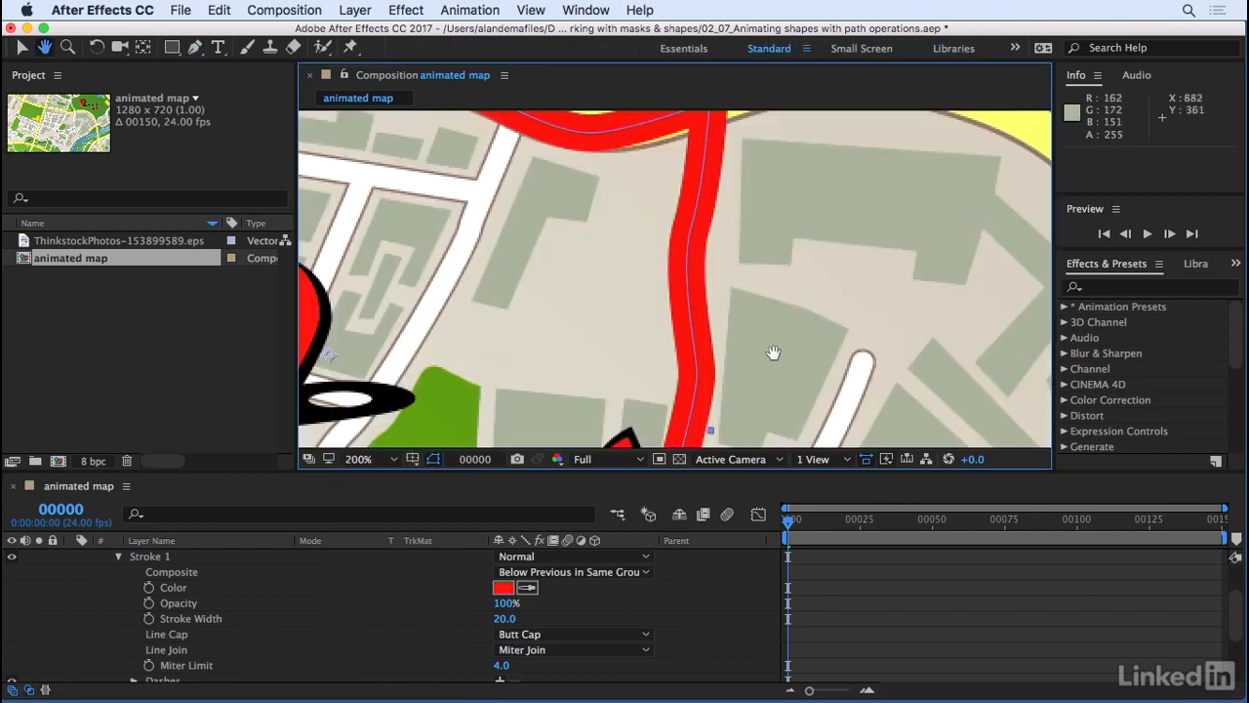
left_click_drag(744, 413, 670, 147)
left_click_drag(654, 273, 621, 347)
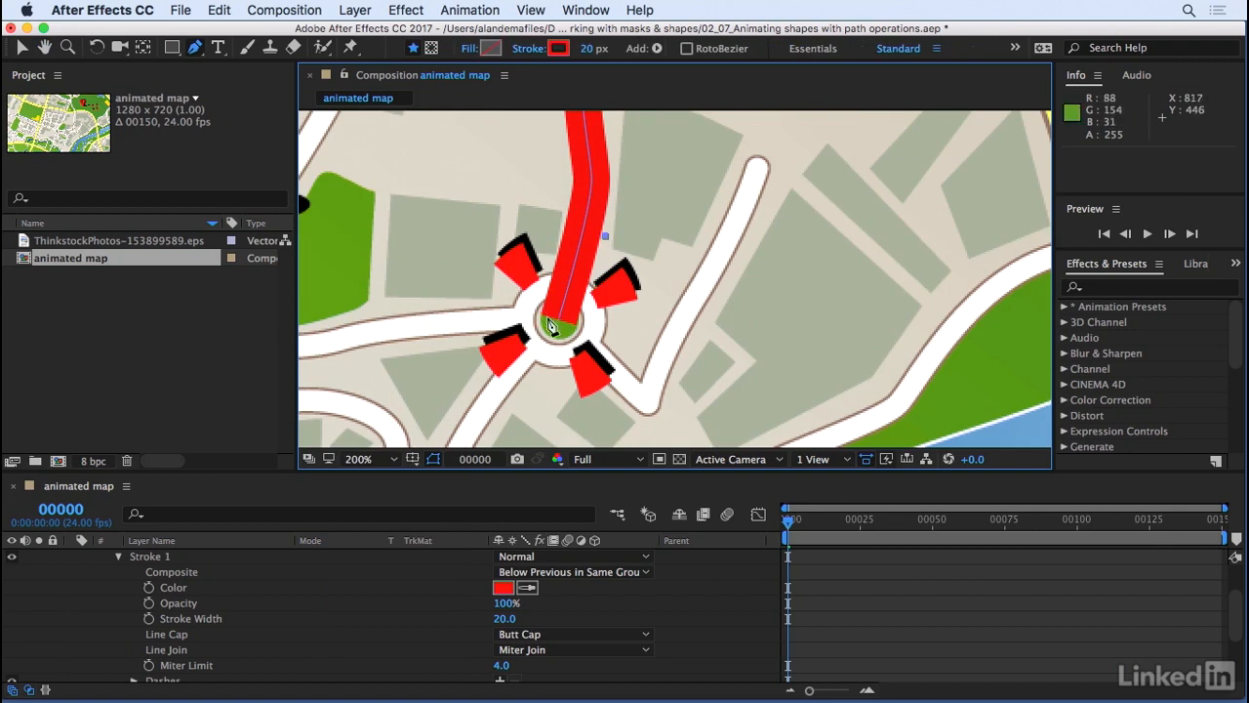
left_click(161, 640)
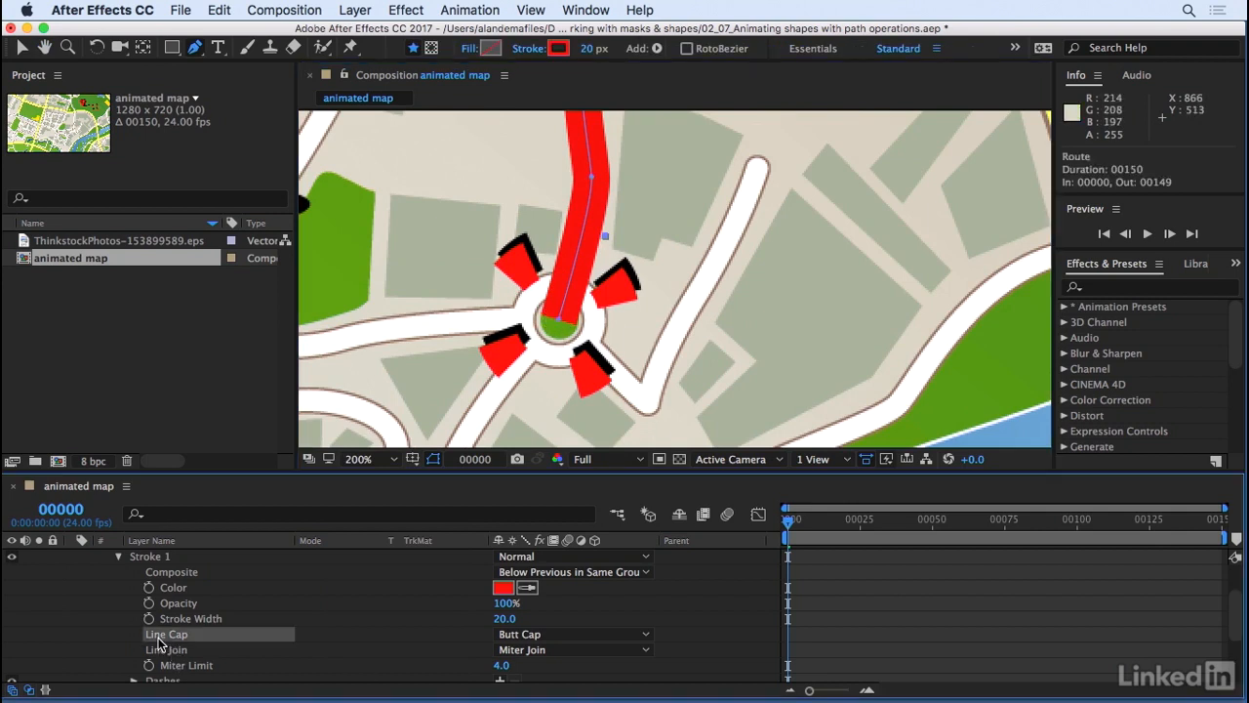
left_click(631, 636)
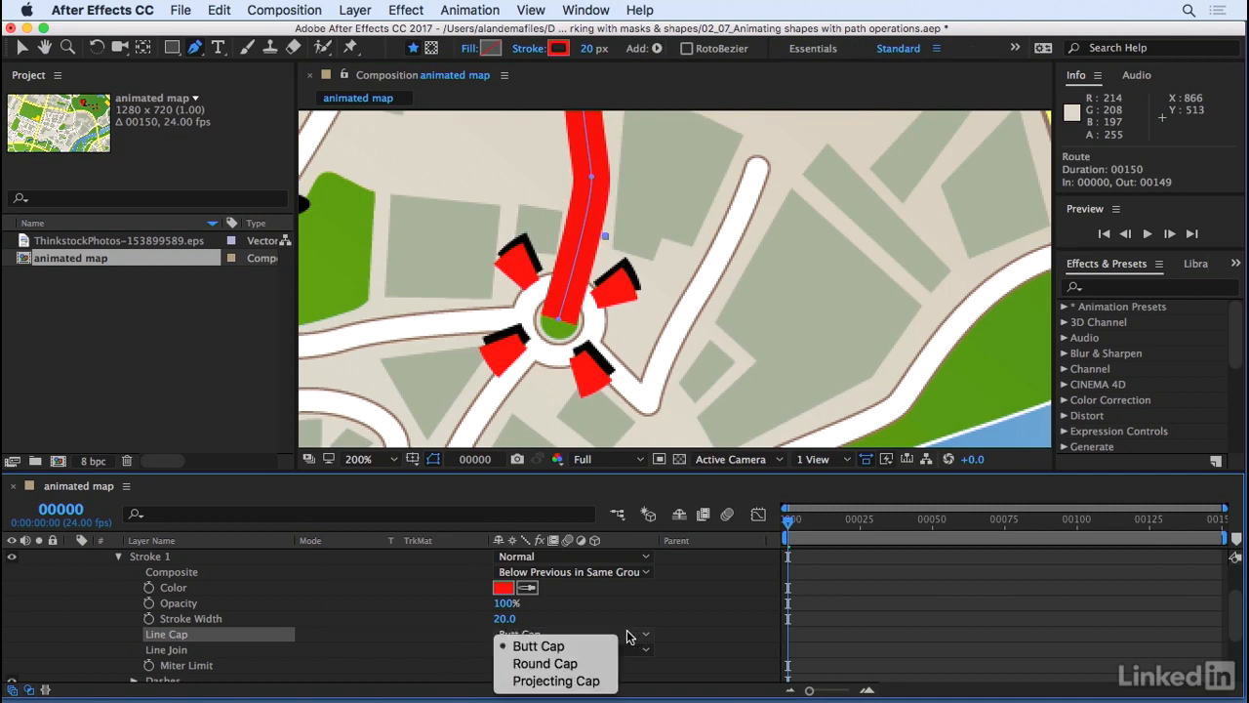
left_click(543, 664)
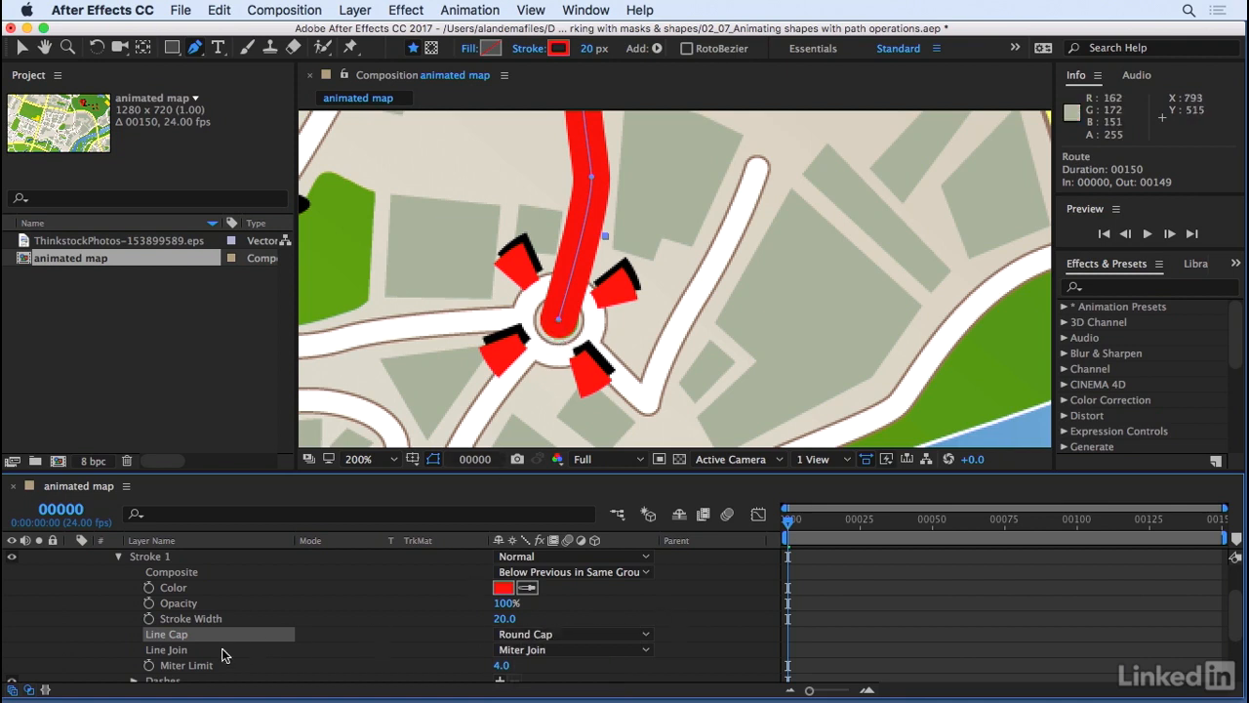
Step: Set the line join of the route's stroke to Round Join
key("h")
left_click_drag(697, 160, 682, 363)
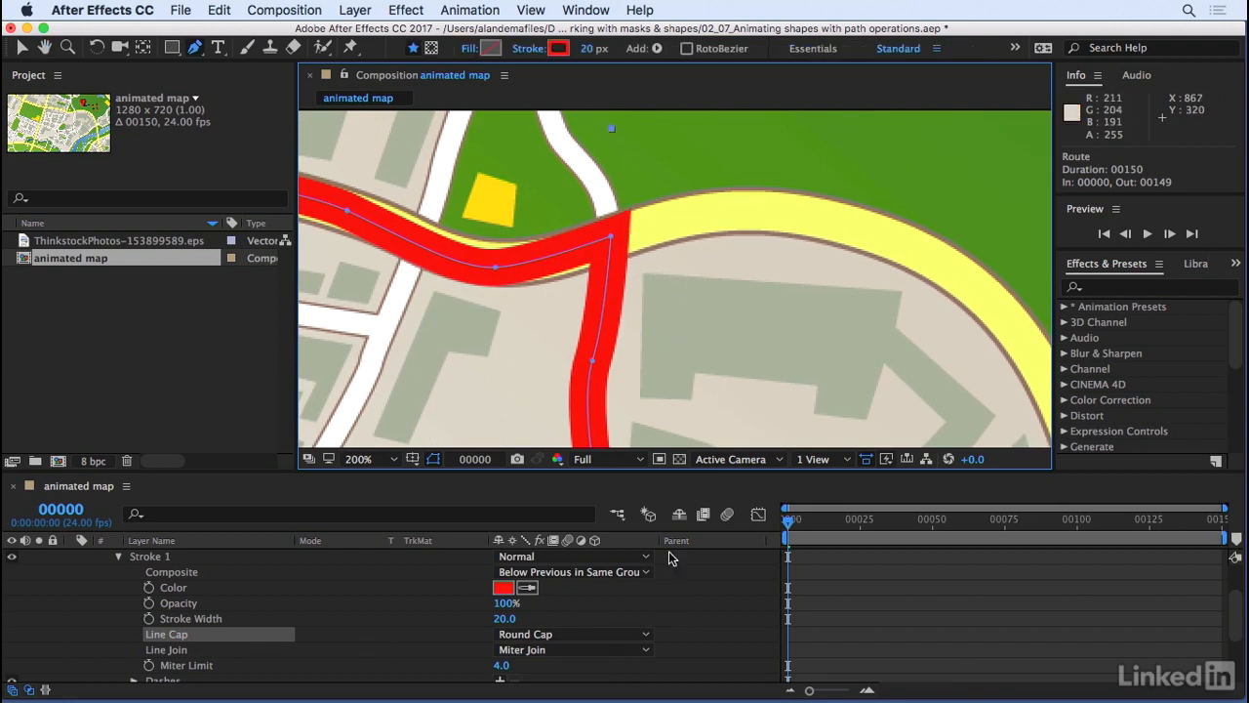
left_click(161, 654)
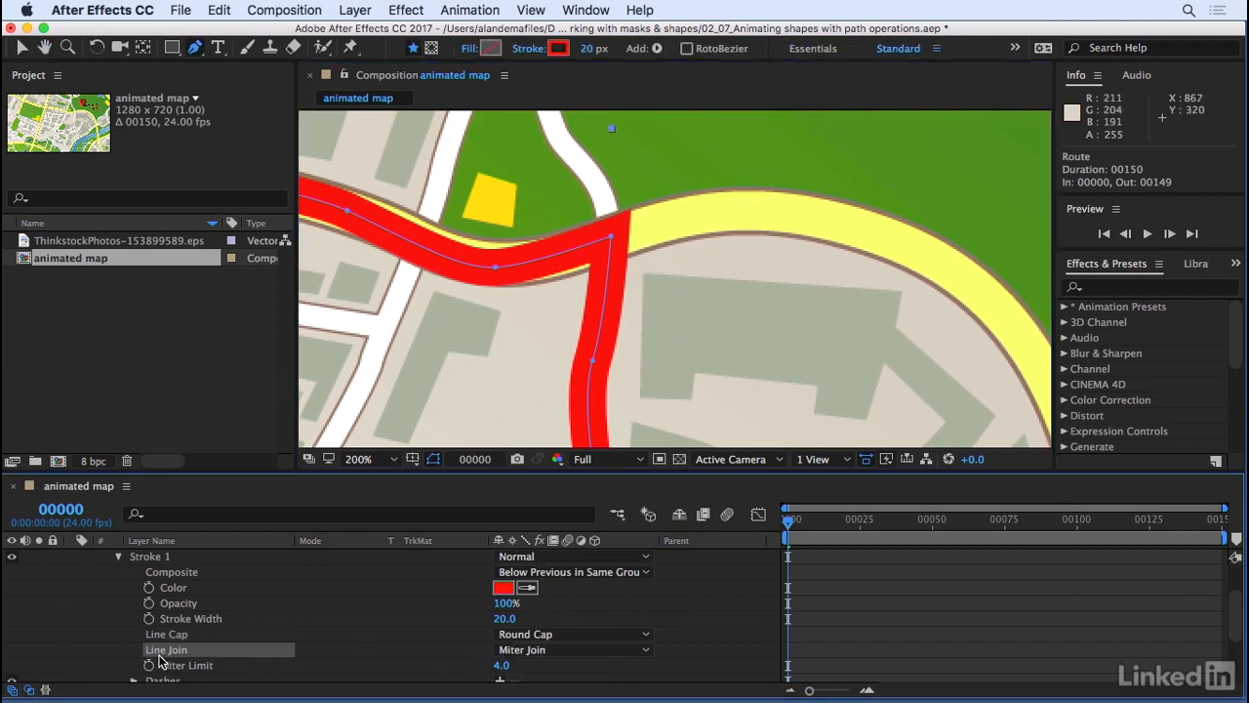
left_click(543, 651)
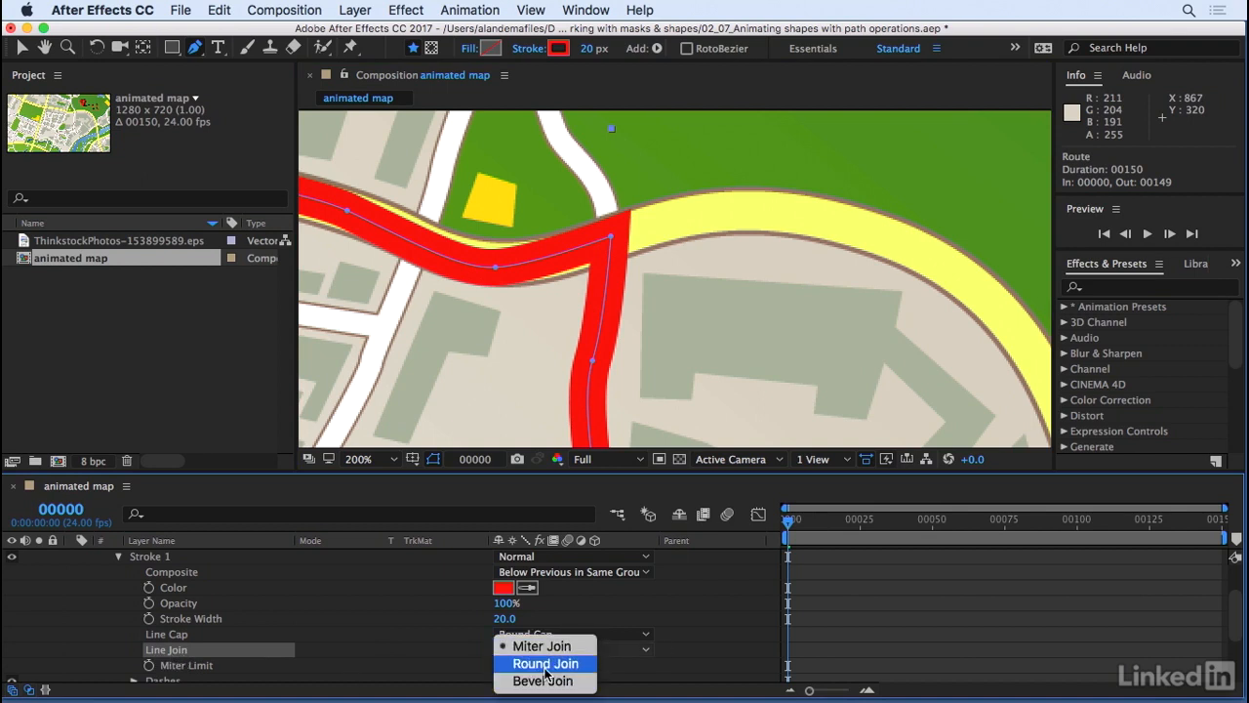
left_click(545, 669)
Step: Inspect the route's corners up close, and return to viewing the whole map
key("space")
left_click_drag(496, 227, 1067, 313)
key("space")
left_click_drag(535, 326, 579, 209)
left_click(378, 460)
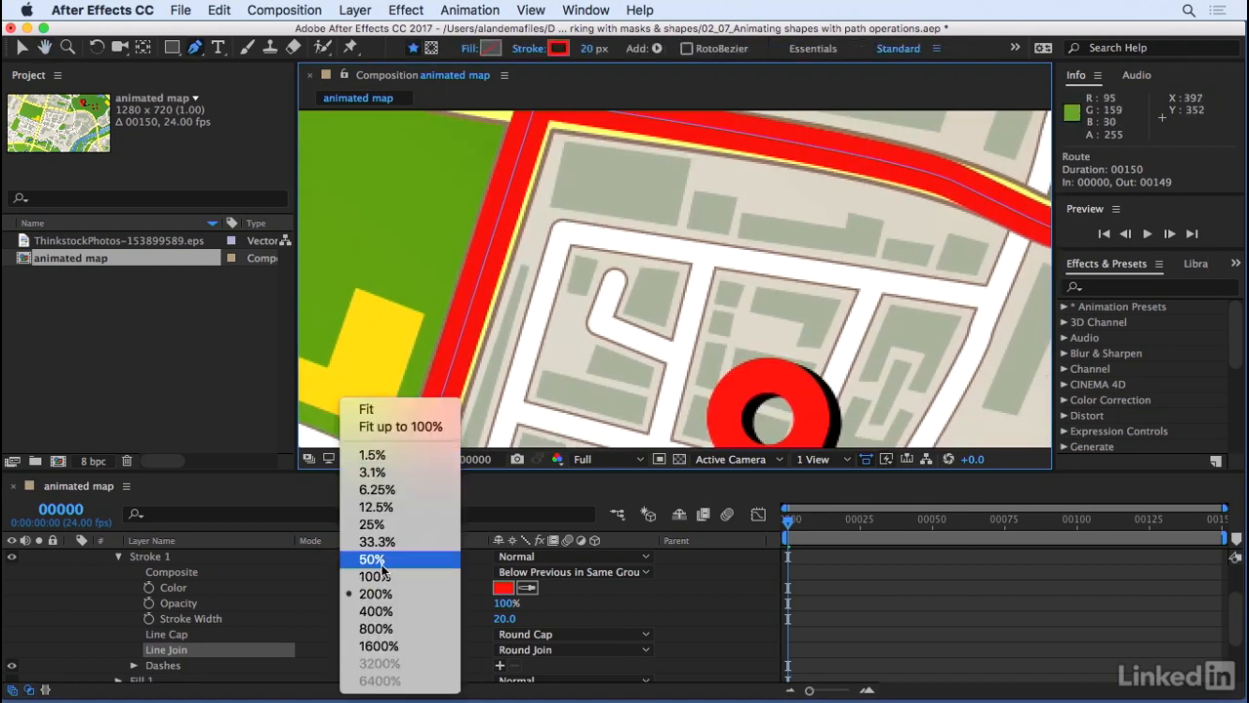
left_click(395, 427)
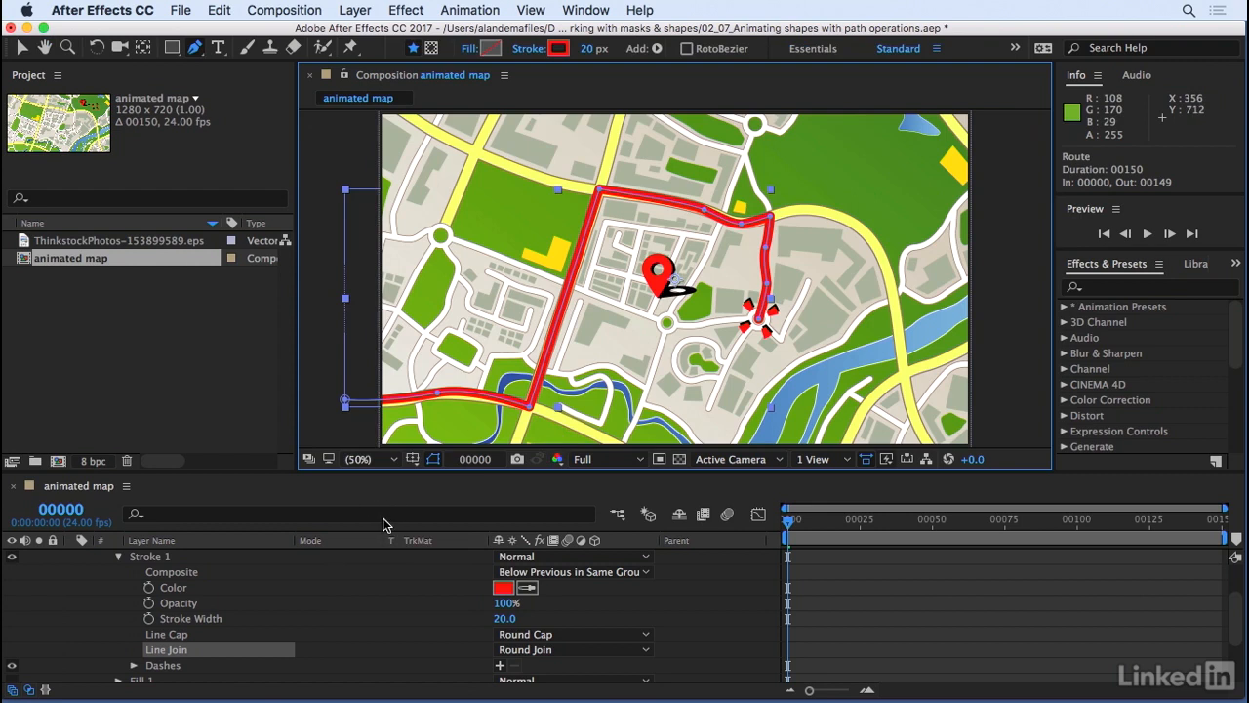
left_click(487, 507)
scroll(314, 621, "up", 1)
scroll(299, 627, "down", 1)
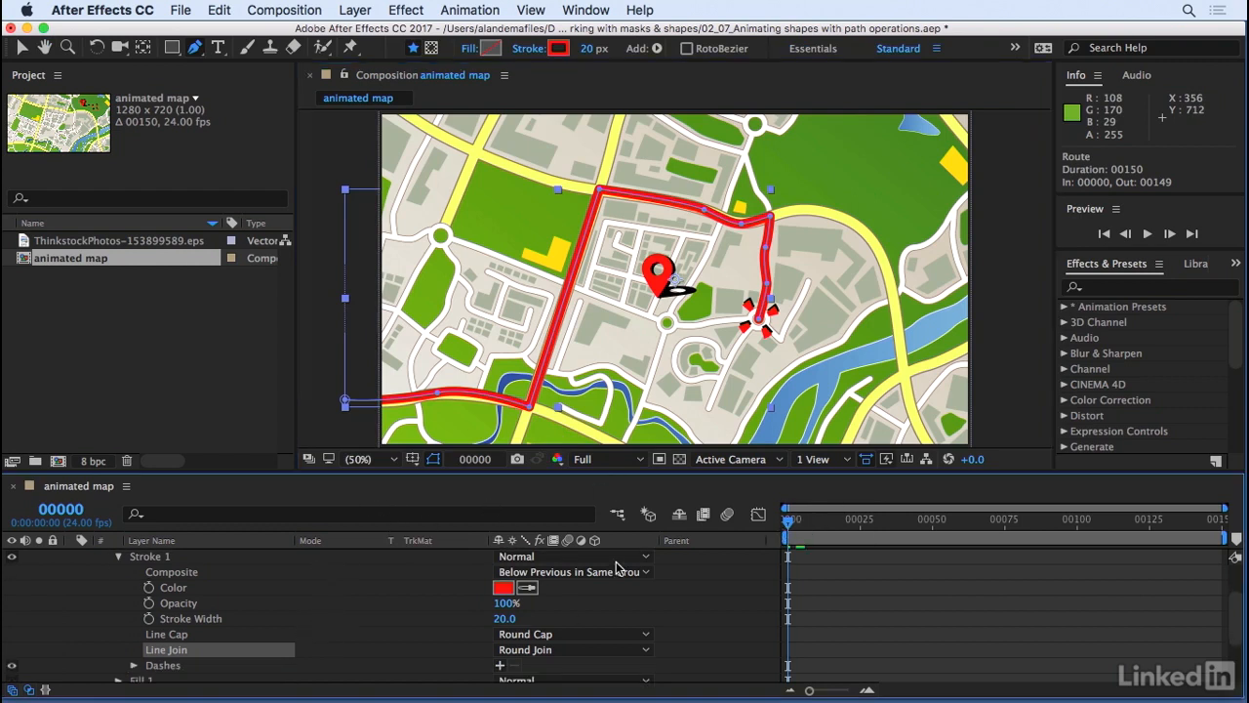
Step: Add a Trim Paths operation to the Route layer's contents and reveal its properties
scroll(186, 601, "up", 4)
left_click(103, 587)
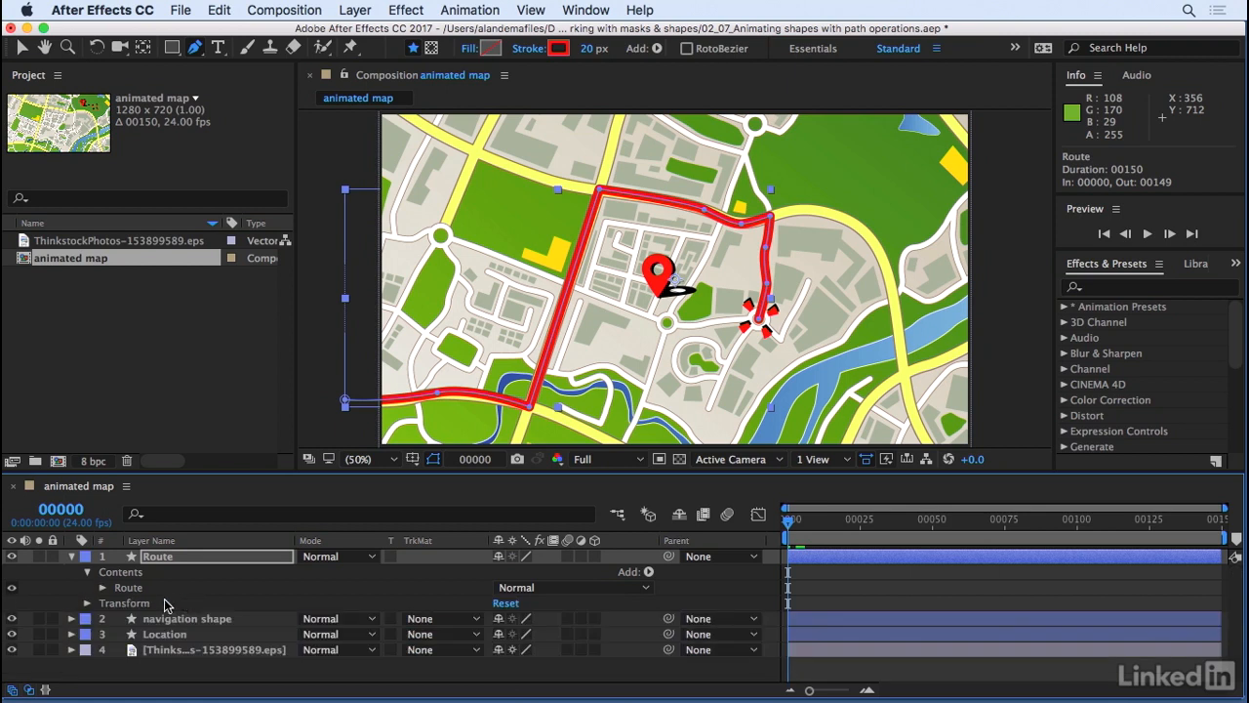
left_click(156, 564)
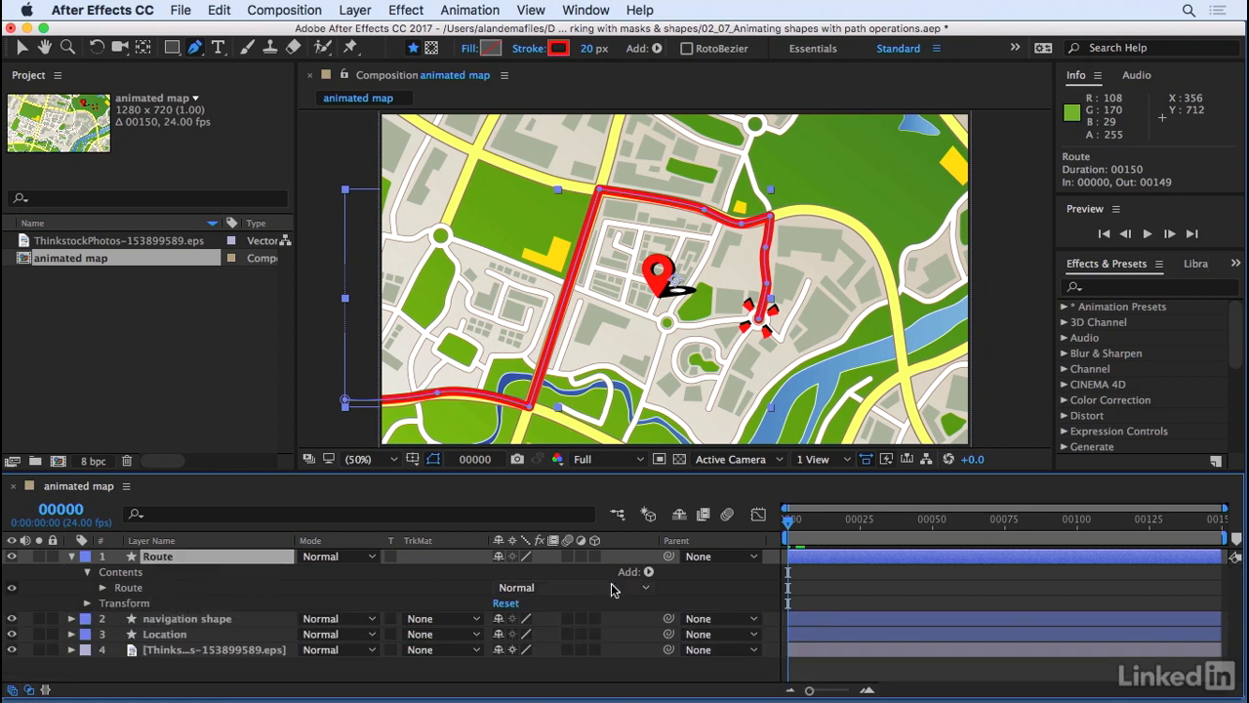
left_click(649, 574)
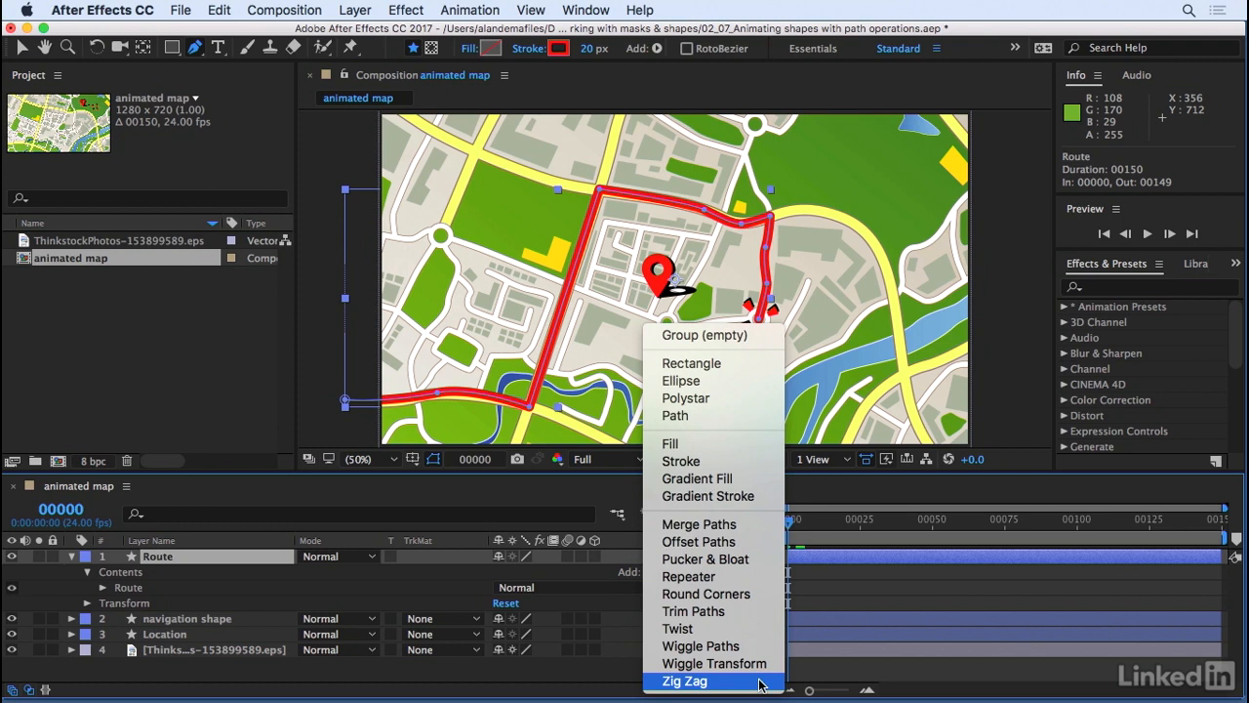
left_click(717, 611)
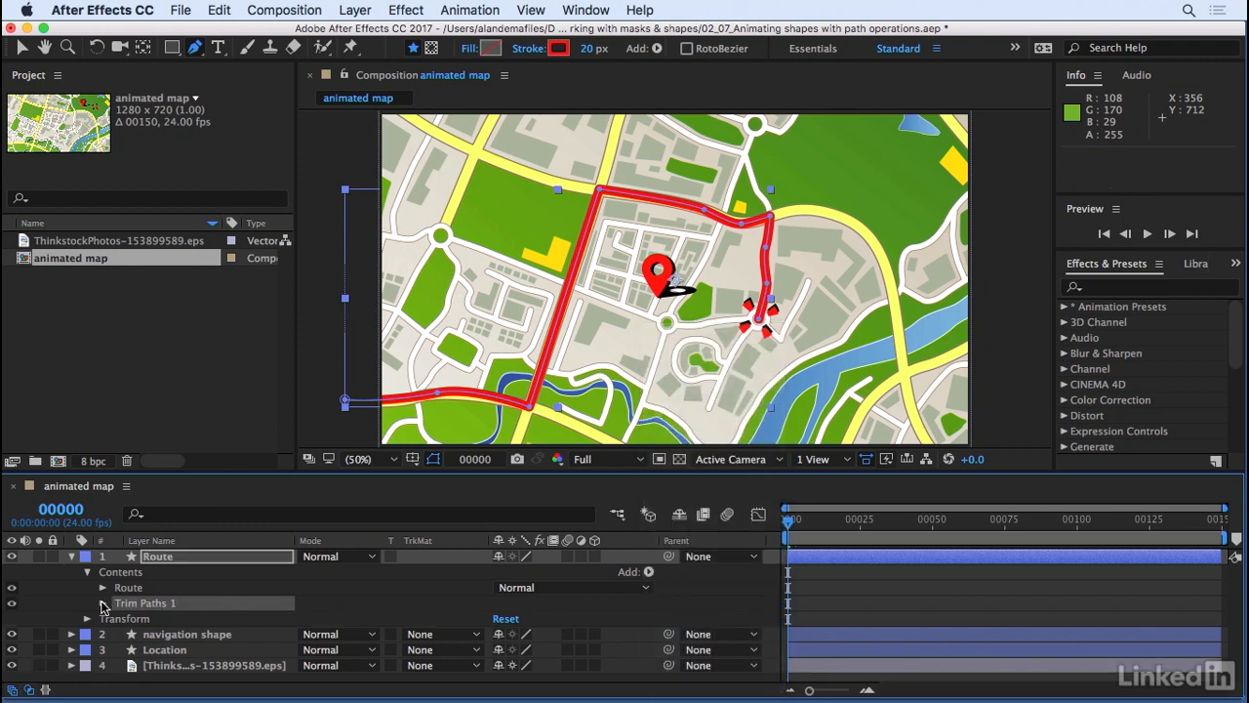
left_click(102, 603)
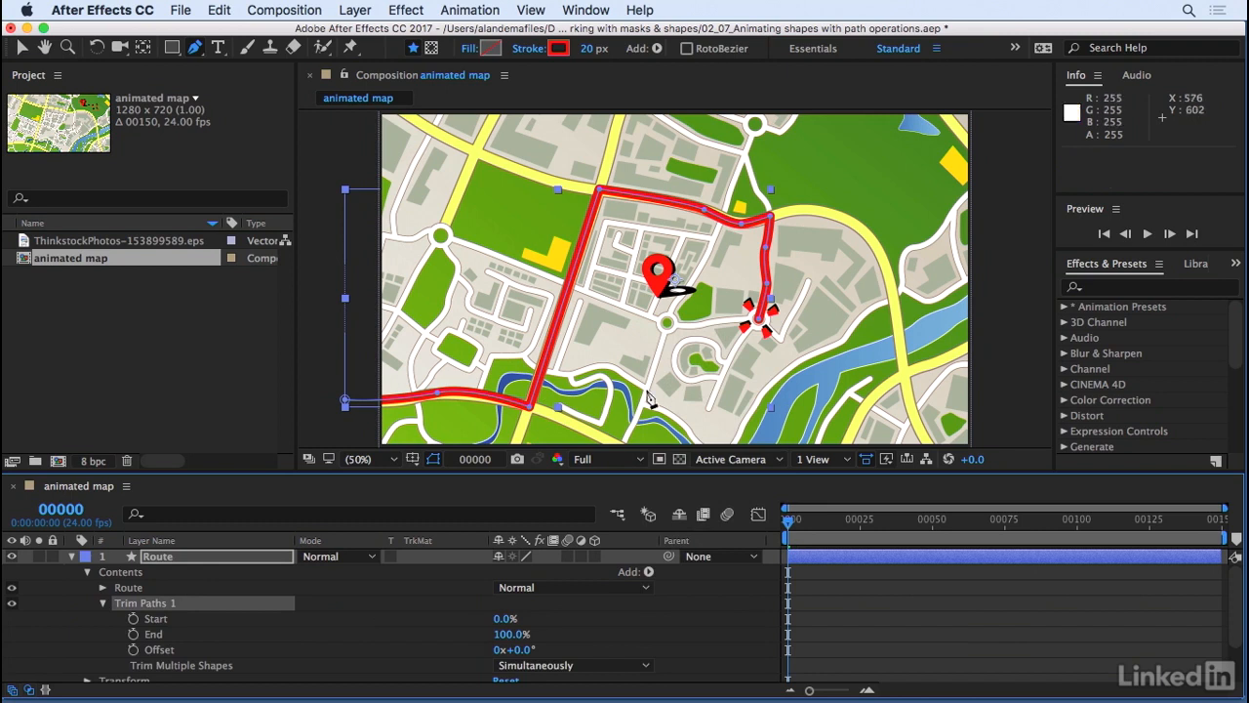
left_click(344, 607)
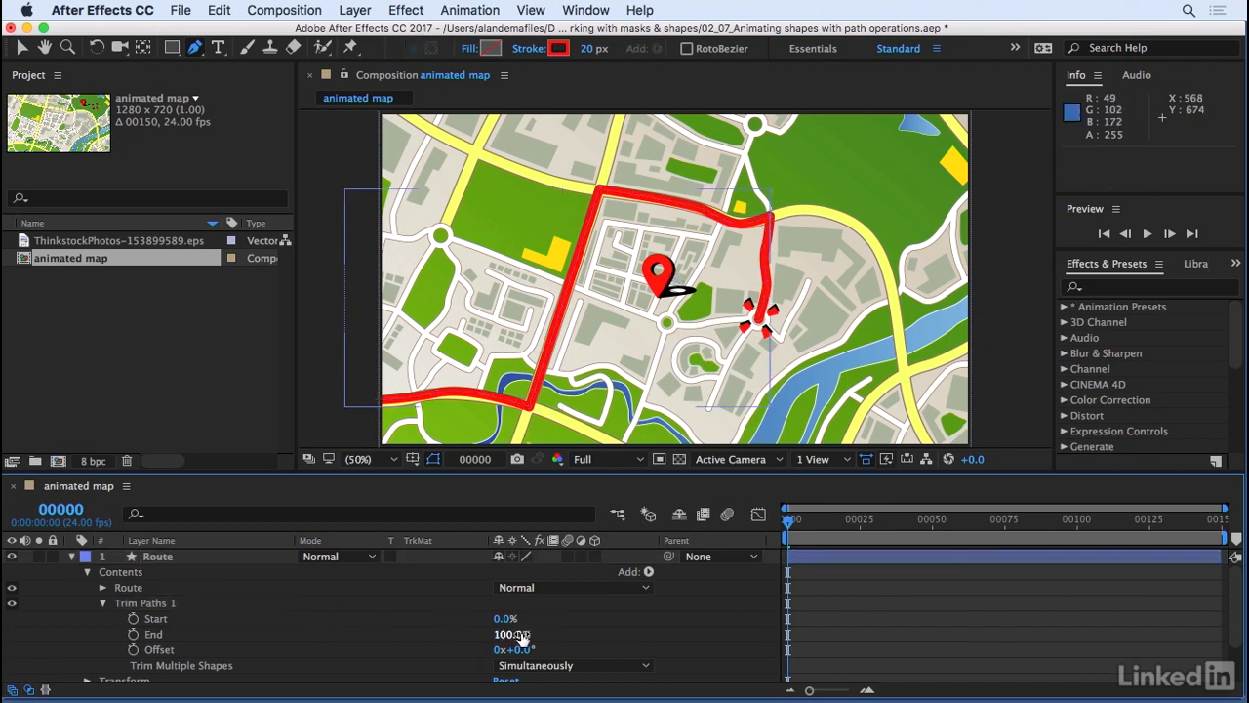
Step: Keyframe the Trim Paths End from 0% at frame 0 to 100% at frame 75, and preview the route drawing on
left_click_drag(505, 635, 391, 652)
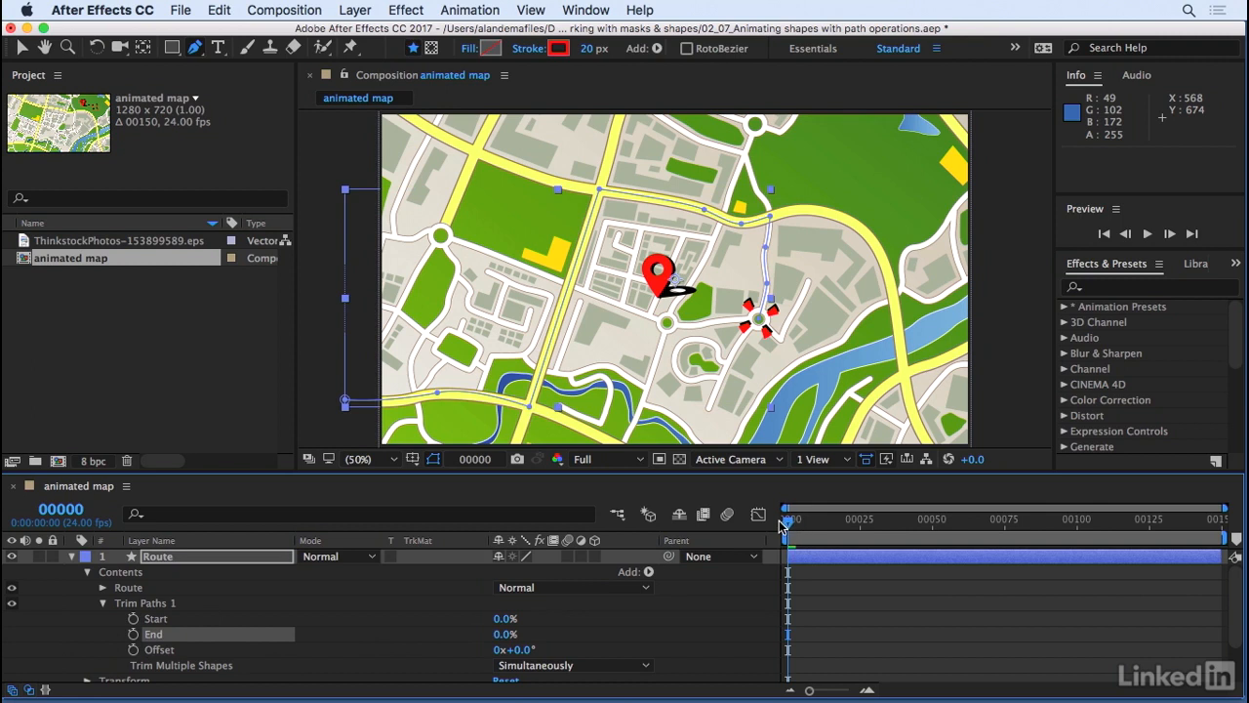
left_click(134, 634)
left_click_drag(888, 520, 1005, 520)
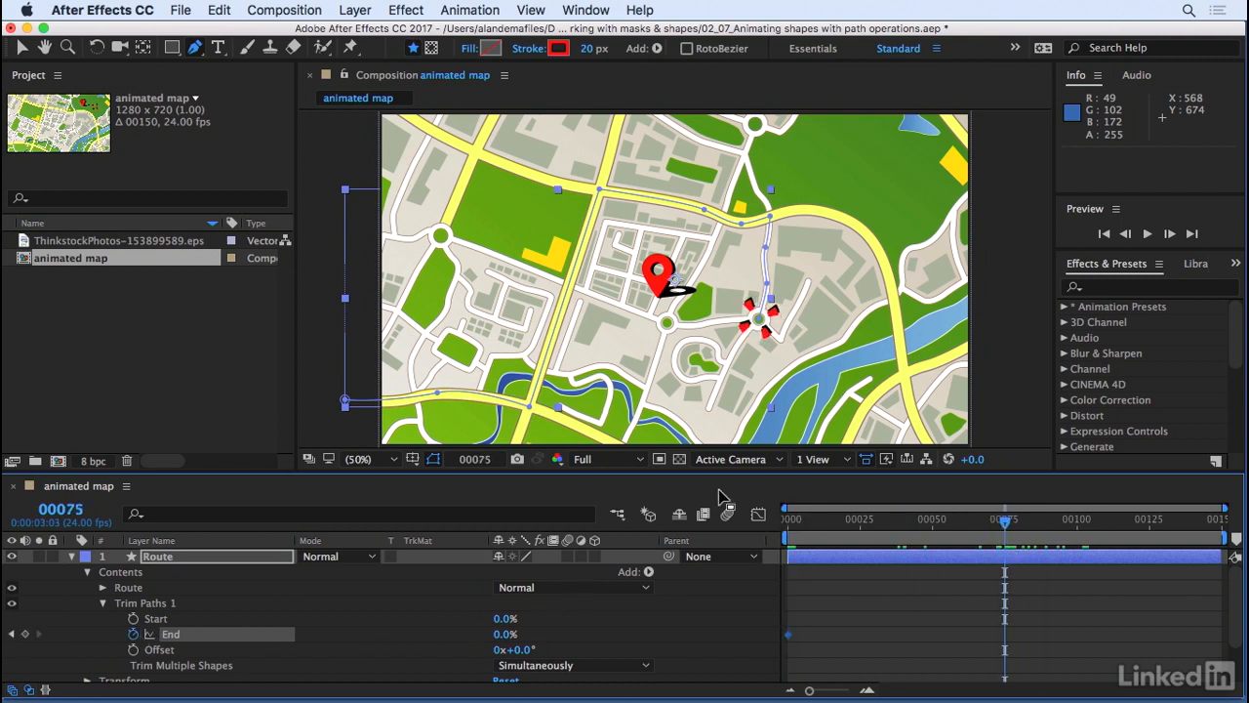
left_click_drag(506, 640, 650, 635)
left_click(689, 633)
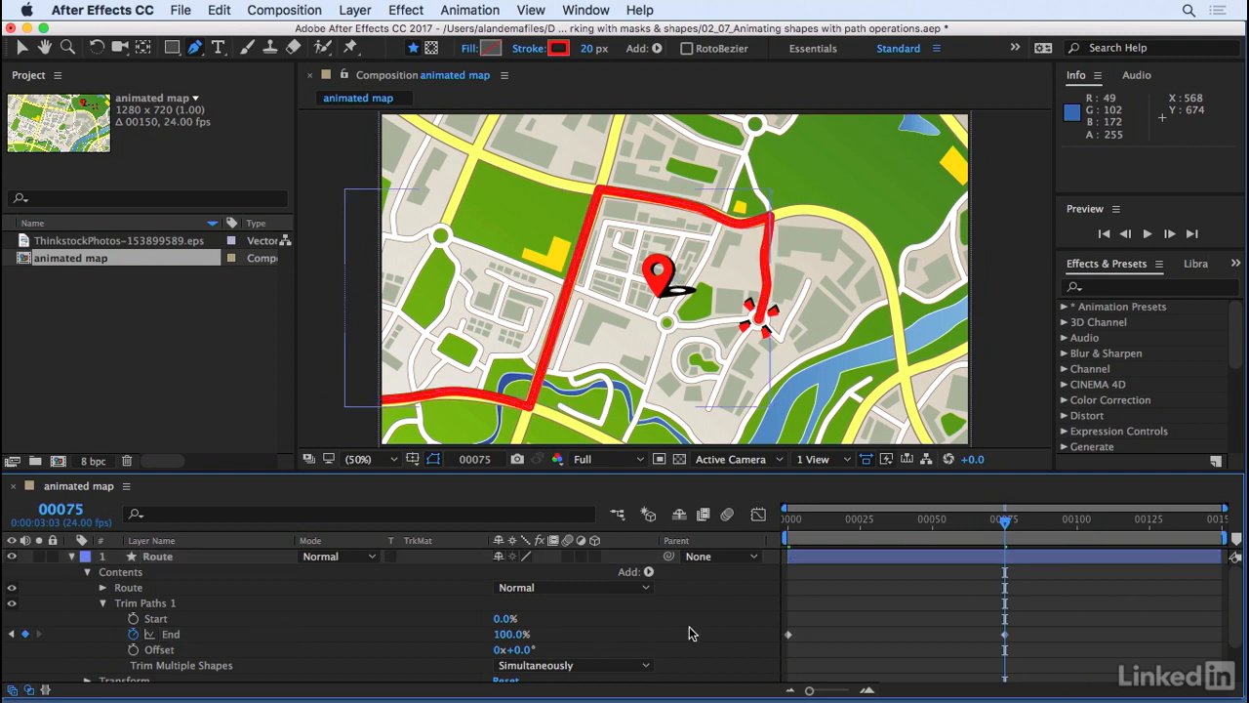
key("space")
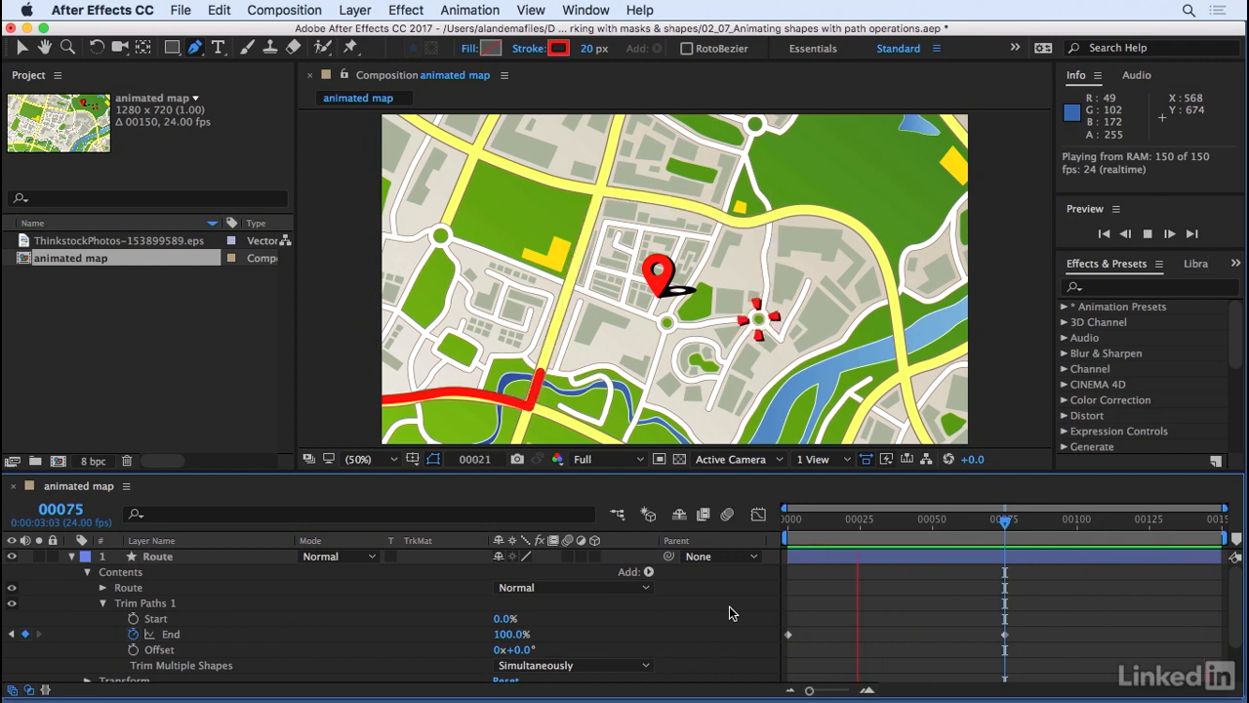
key("space")
Step: Nudge the second vertex and the off-map start vertex of the route's Path 1 slightly to follow the road, and preview the animation
left_click(136, 556)
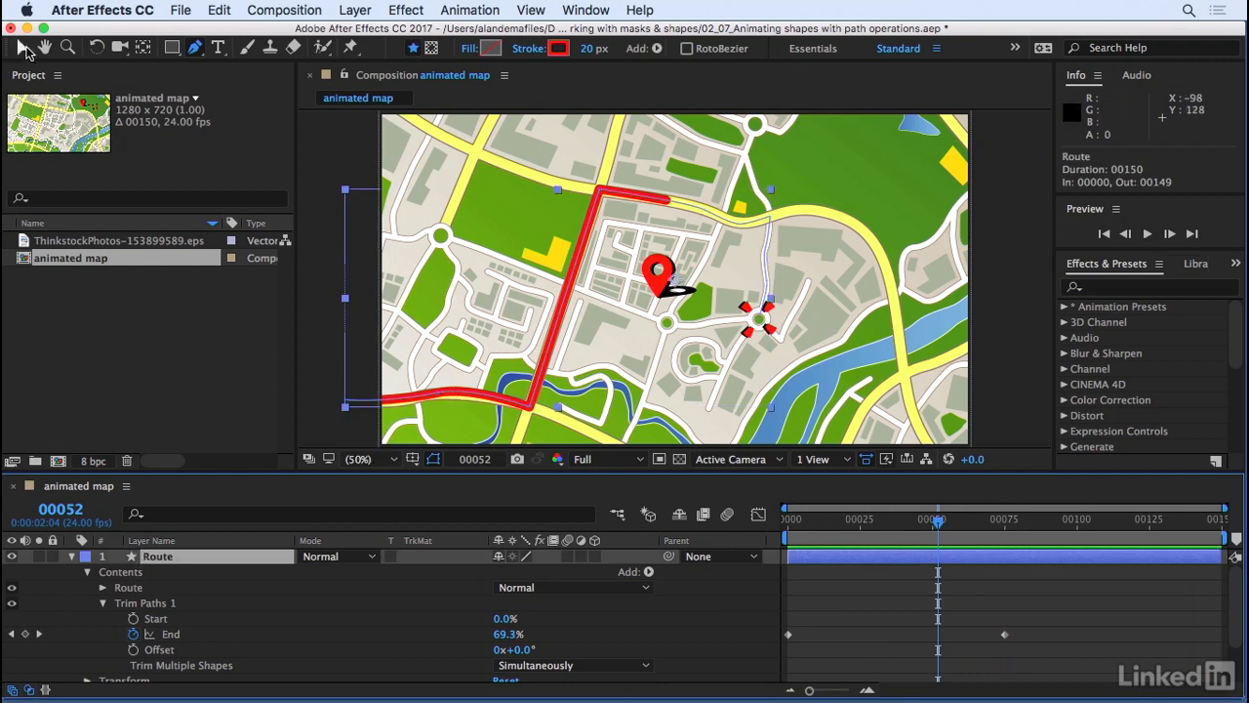
left_click(24, 49)
left_click(102, 586)
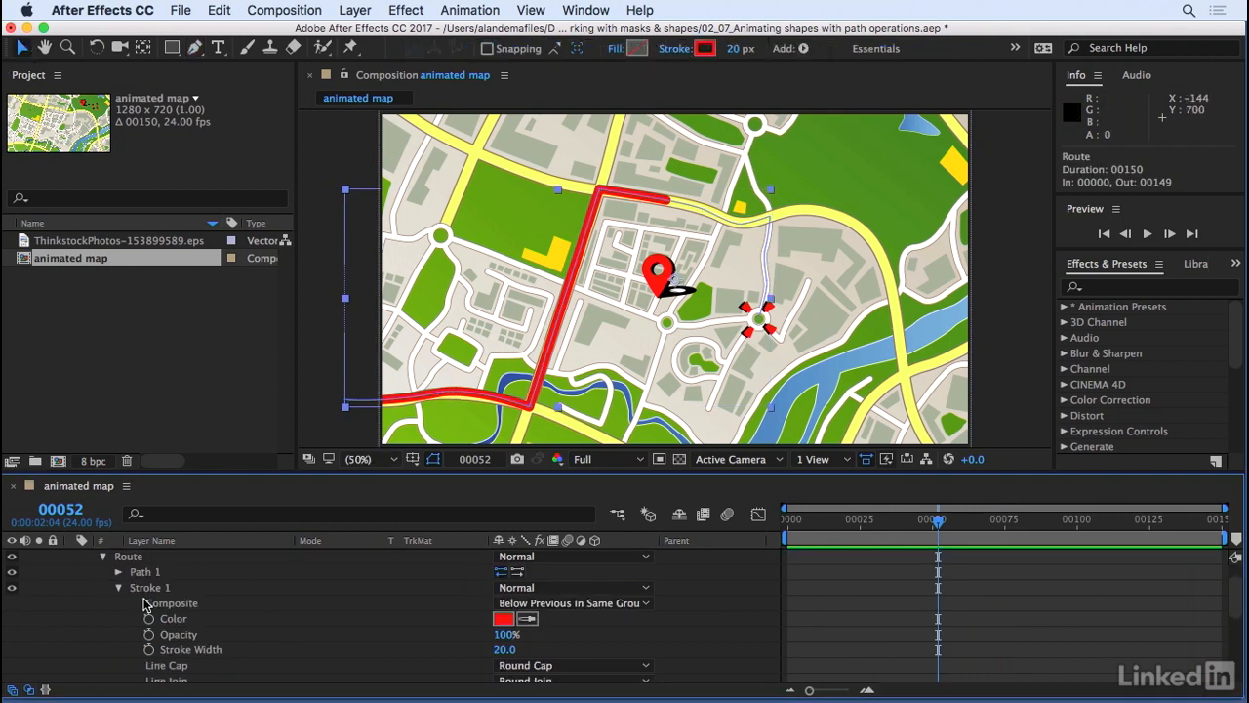
left_click(136, 572)
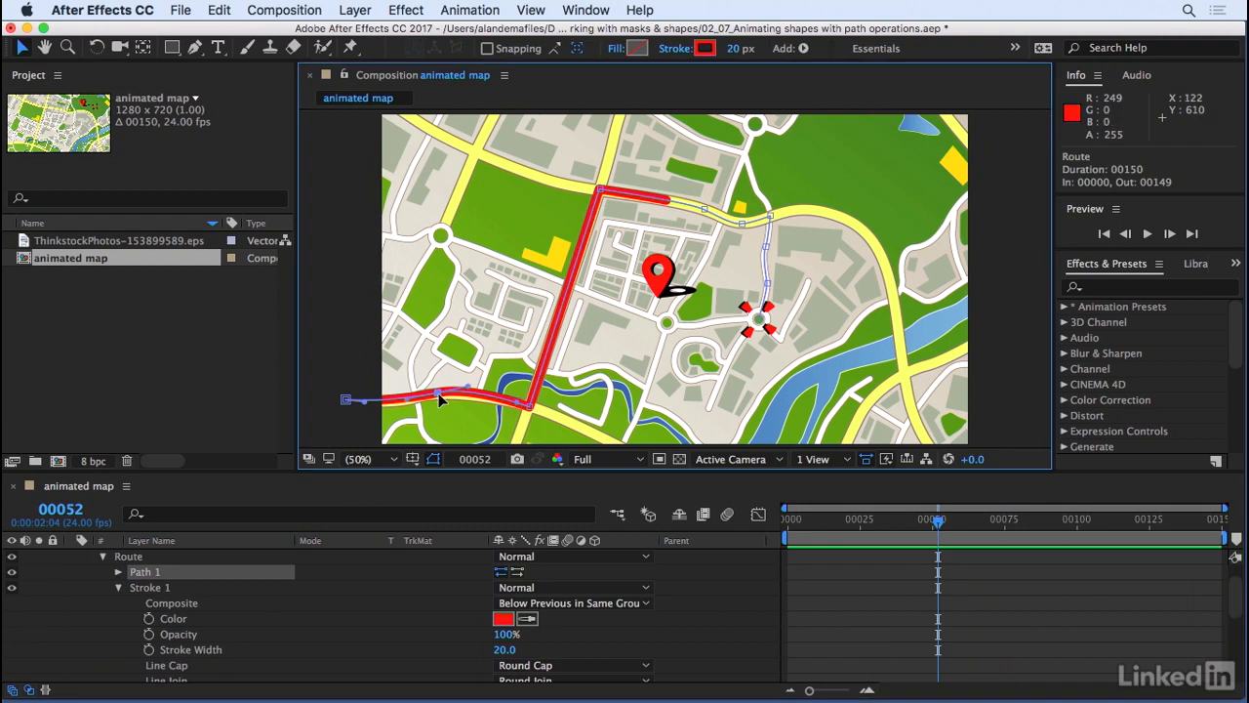
left_click_drag(438, 403, 440, 398)
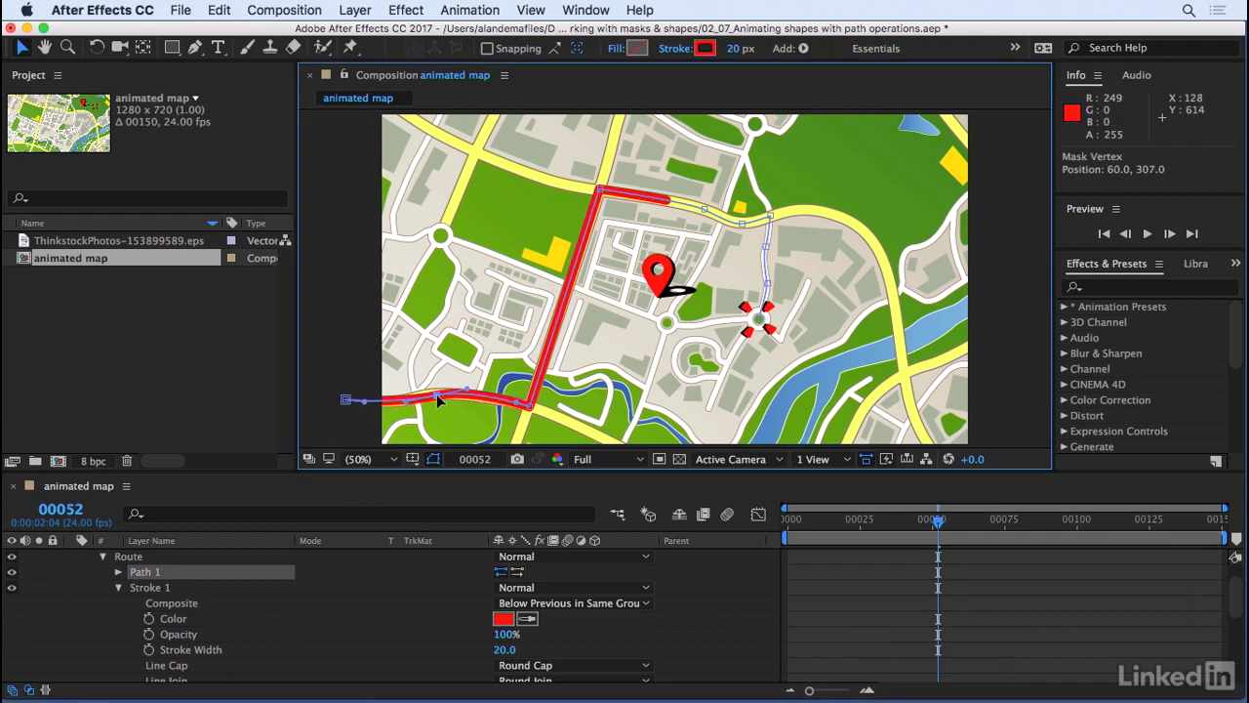
left_click_drag(346, 399, 345, 403)
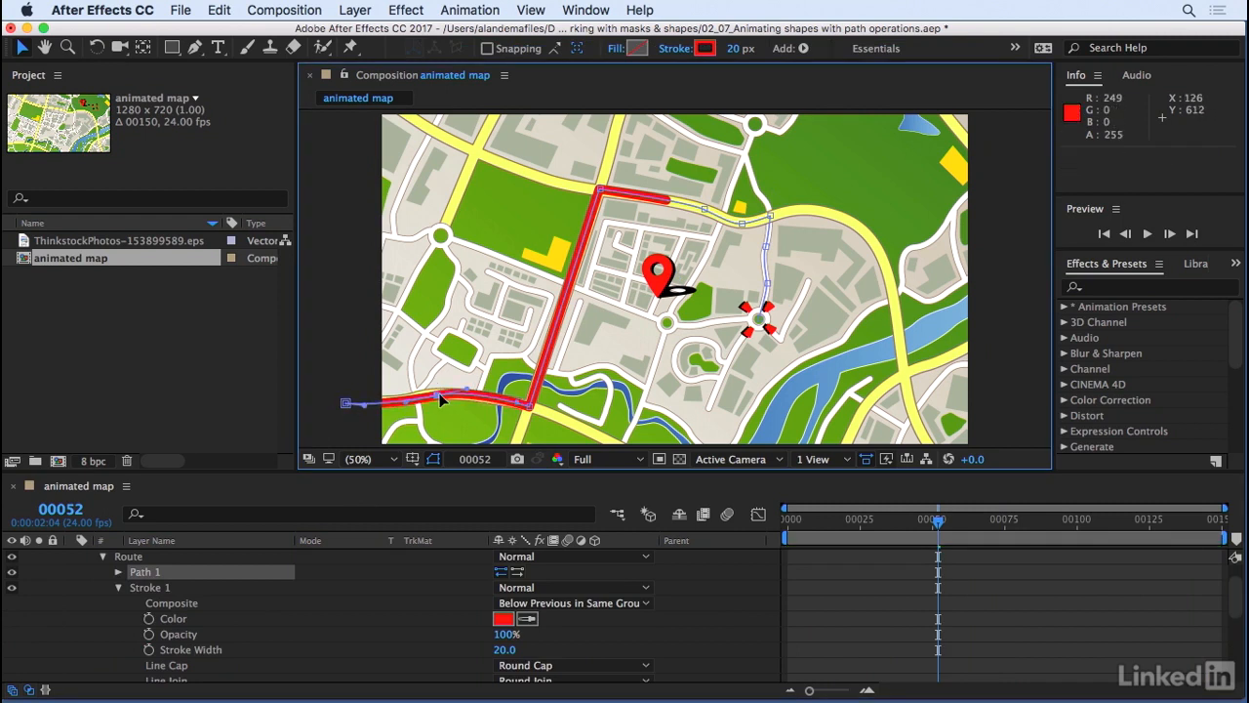
left_click(845, 603)
key("space")
key("space")
Step: Add dashes to the route's stroke with a Dash length of 39, and preview the dashed line
scroll(127, 590, "down", 2)
left_click(161, 570)
left_click(181, 646)
left_click(182, 660)
scroll(298, 650, "down", 3)
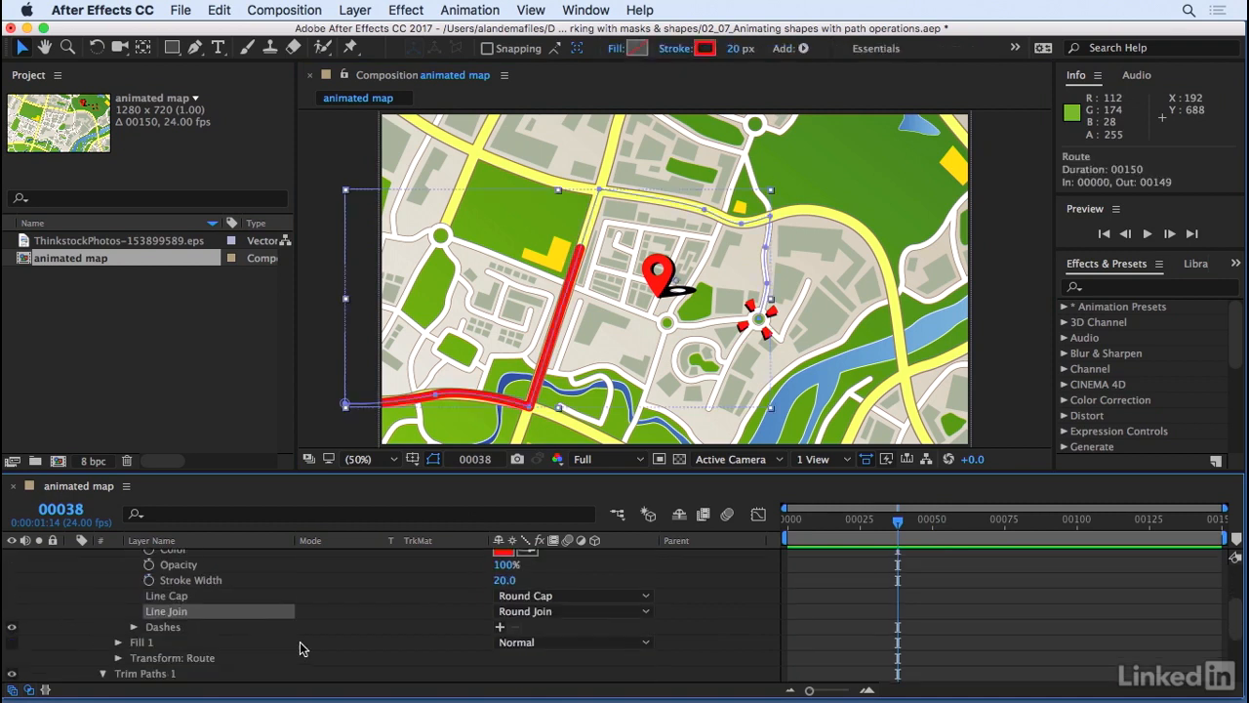
left_click(499, 626)
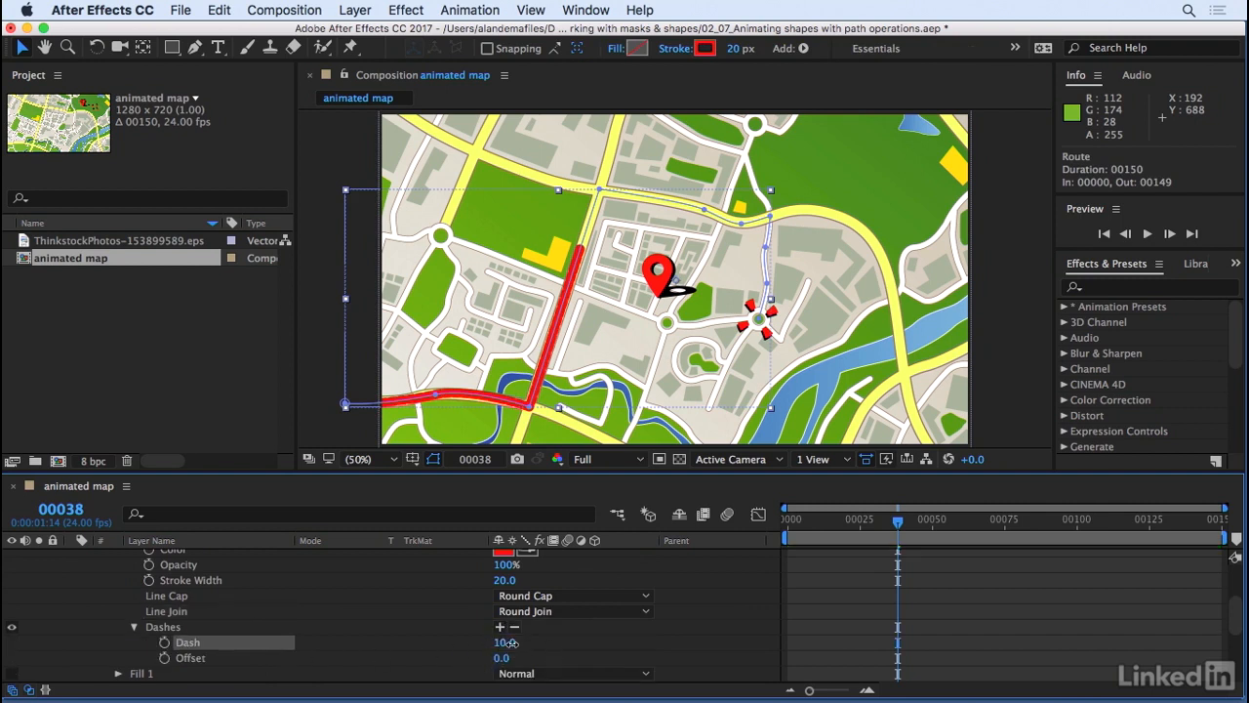
mouse_move(522, 644)
left_mouse_down()
mouse_move(549, 643)
mouse_move(538, 643)
left_mouse_up()
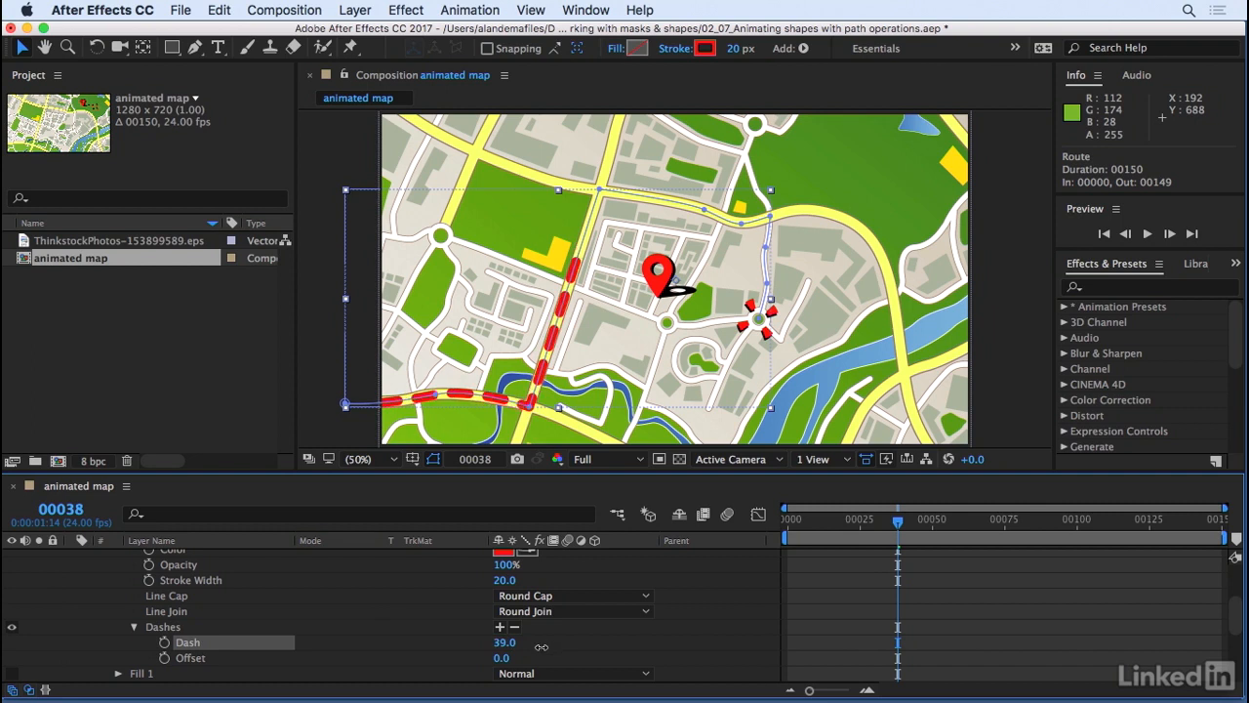
left_click(633, 627)
key("space")
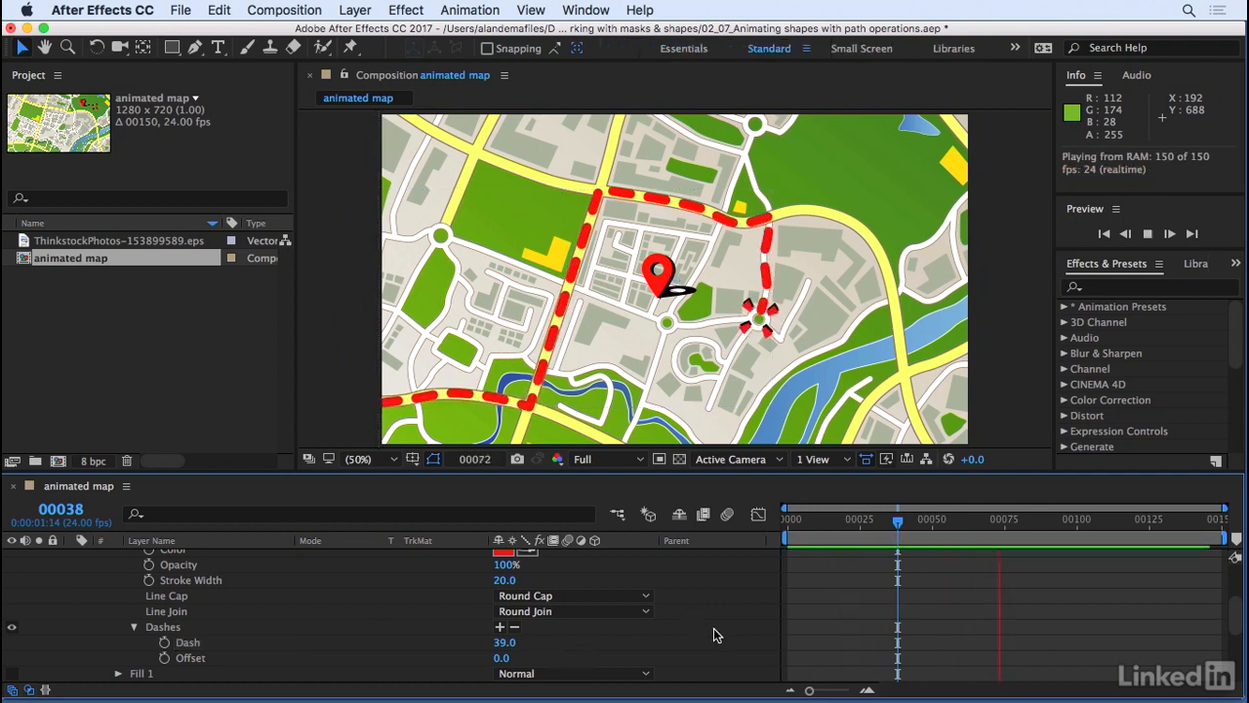
Step: At frame 75, shift the dashes along the route by lowering their Offset to -338
mouse_move(1015, 522)
left_mouse_down()
mouse_move(855, 522)
mouse_move(1005, 523)
left_mouse_up()
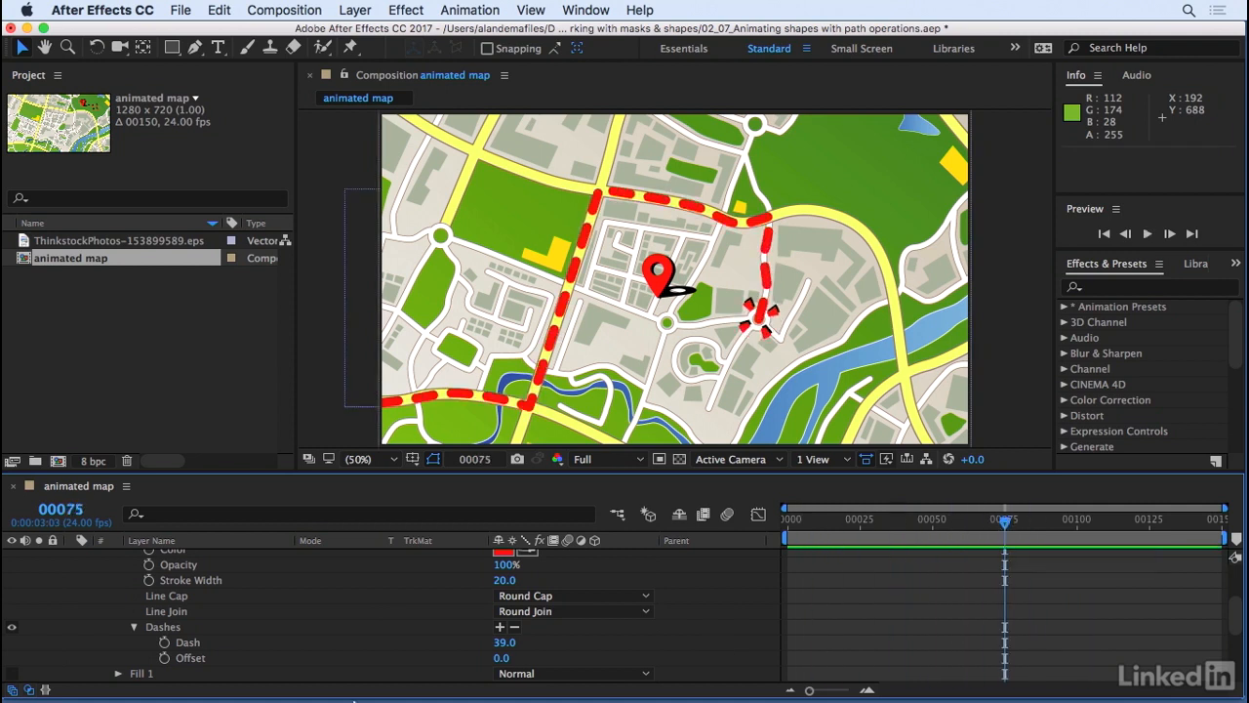
left_click_drag(501, 662, 287, 687)
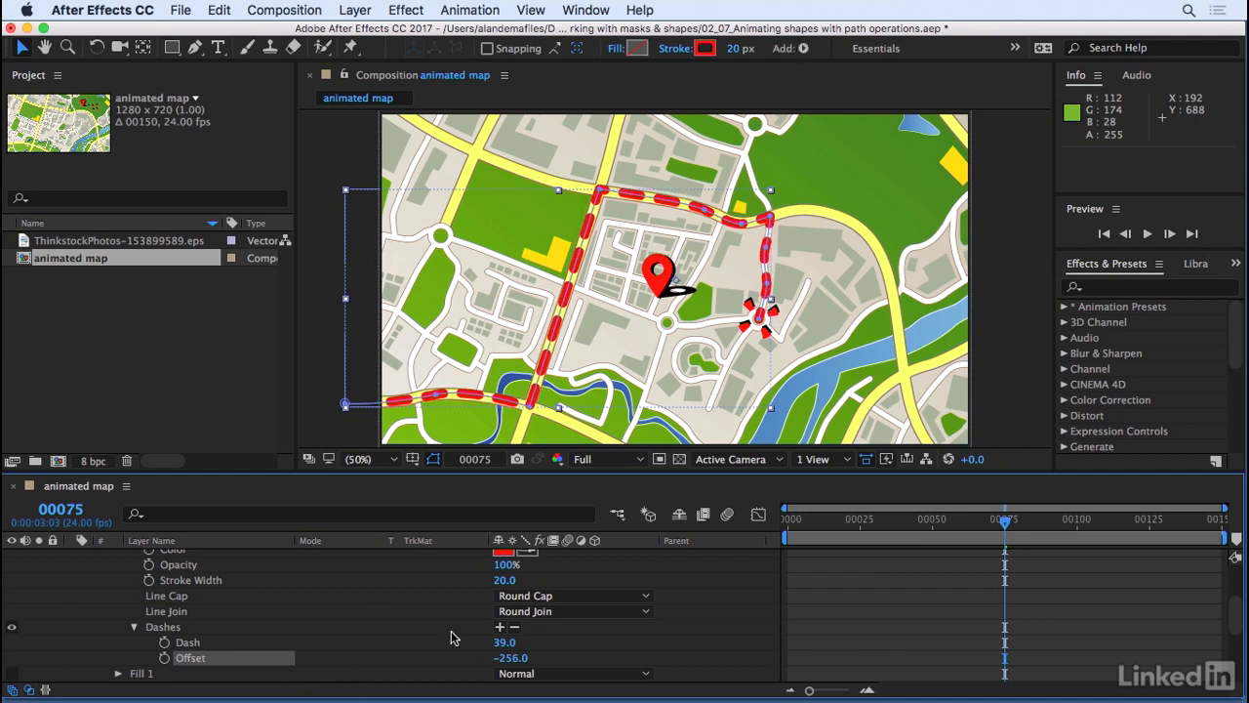
key("space")
key("space")
left_click_drag(508, 658, 446, 672)
Step: Keyframe the dashes' Offset at frame 149, set it to 0 at frame 0, and preview the moving dashes
left_click_drag(998, 528, 1222, 528)
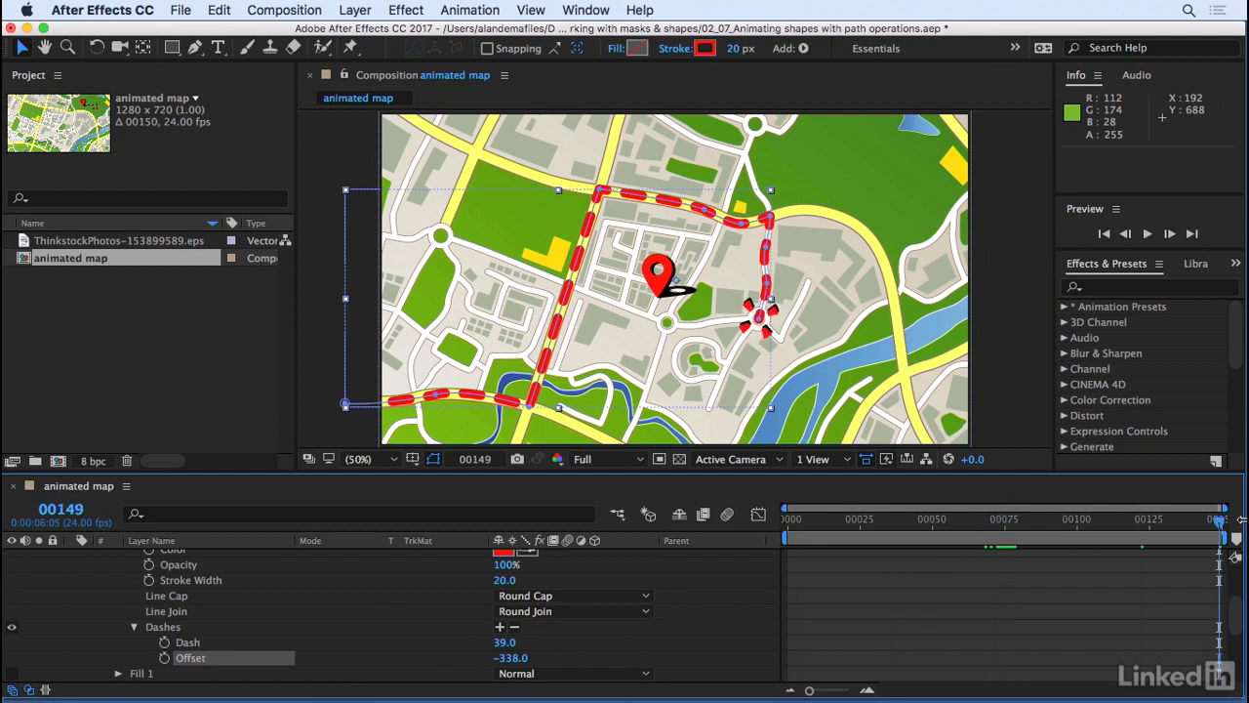
left_click(165, 657)
left_click_drag(869, 519, 750, 525)
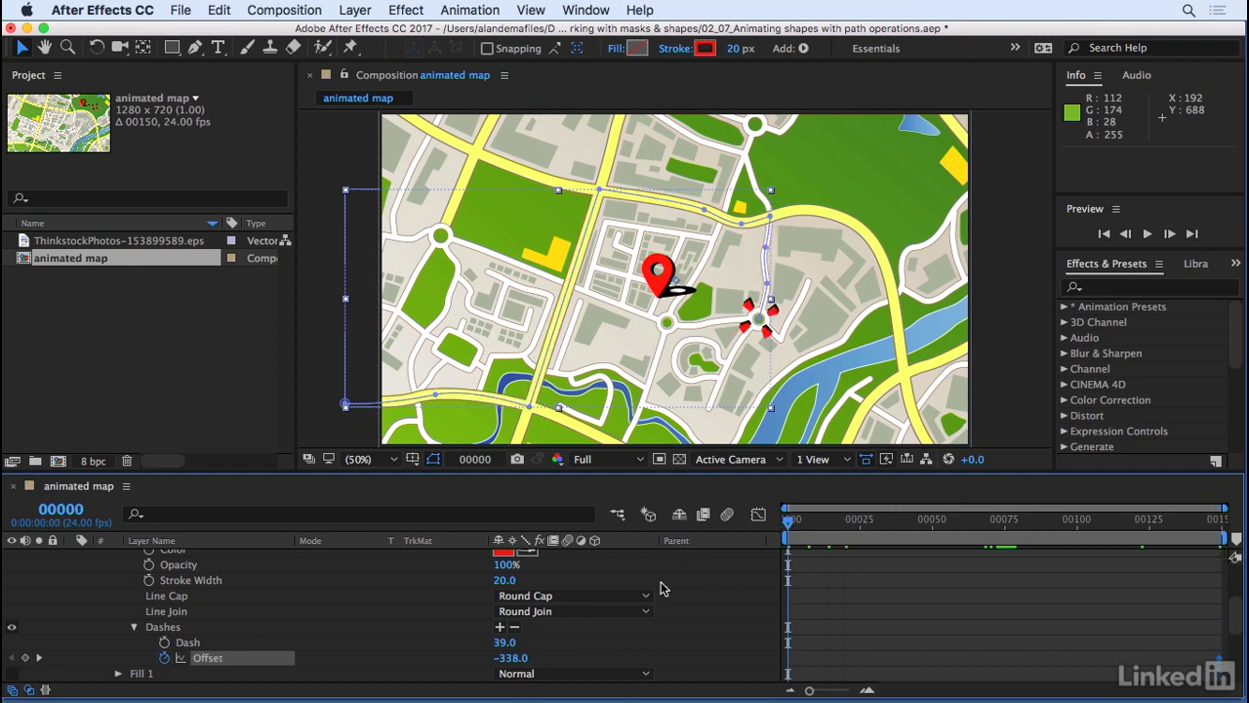
left_click(511, 657)
left_click(710, 631)
key("space")
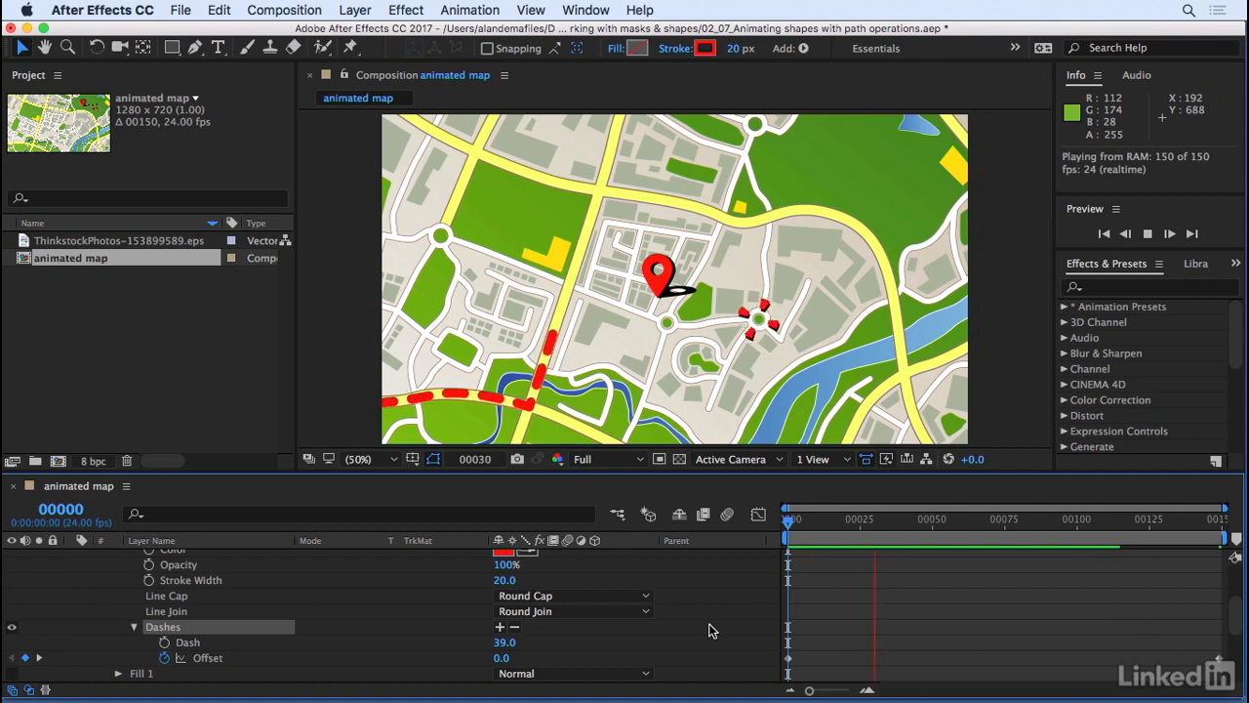
key("space")
key("space")
Step: Collapse the Route layer and move the navigation shape to the route's off-map start, at position -52.5, 626.2
scroll(710, 629, "up", 5)
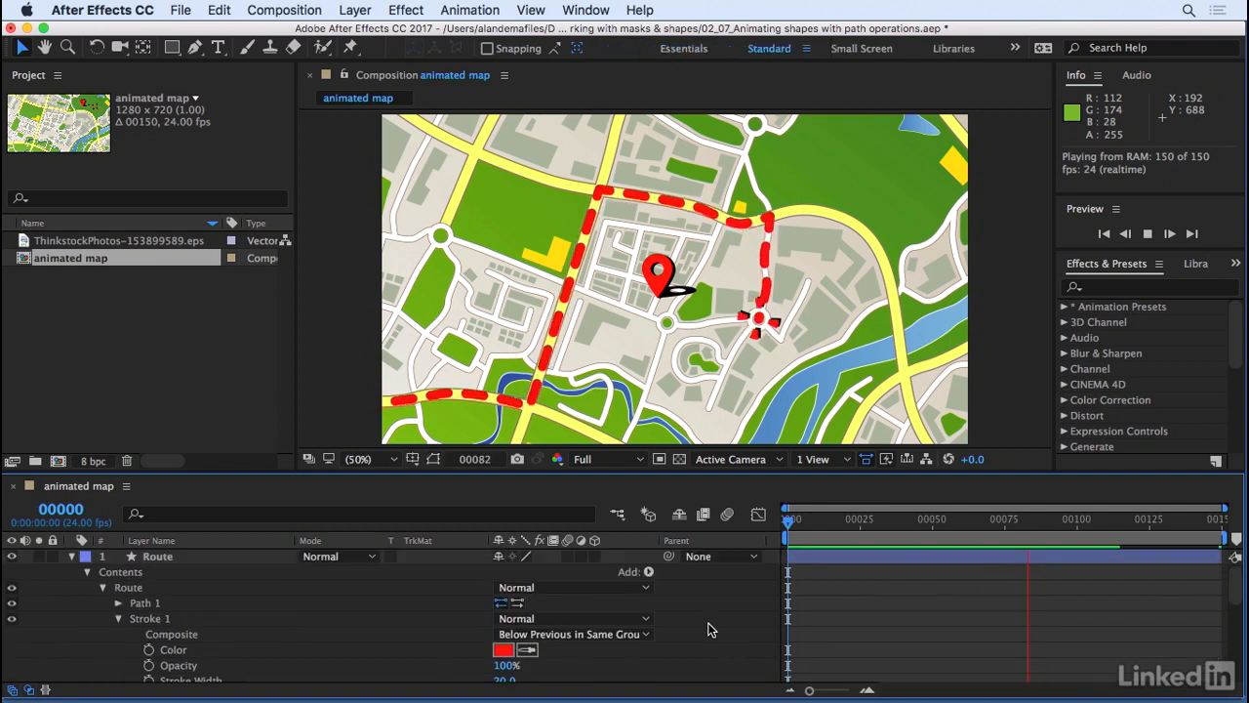
left_click(71, 556)
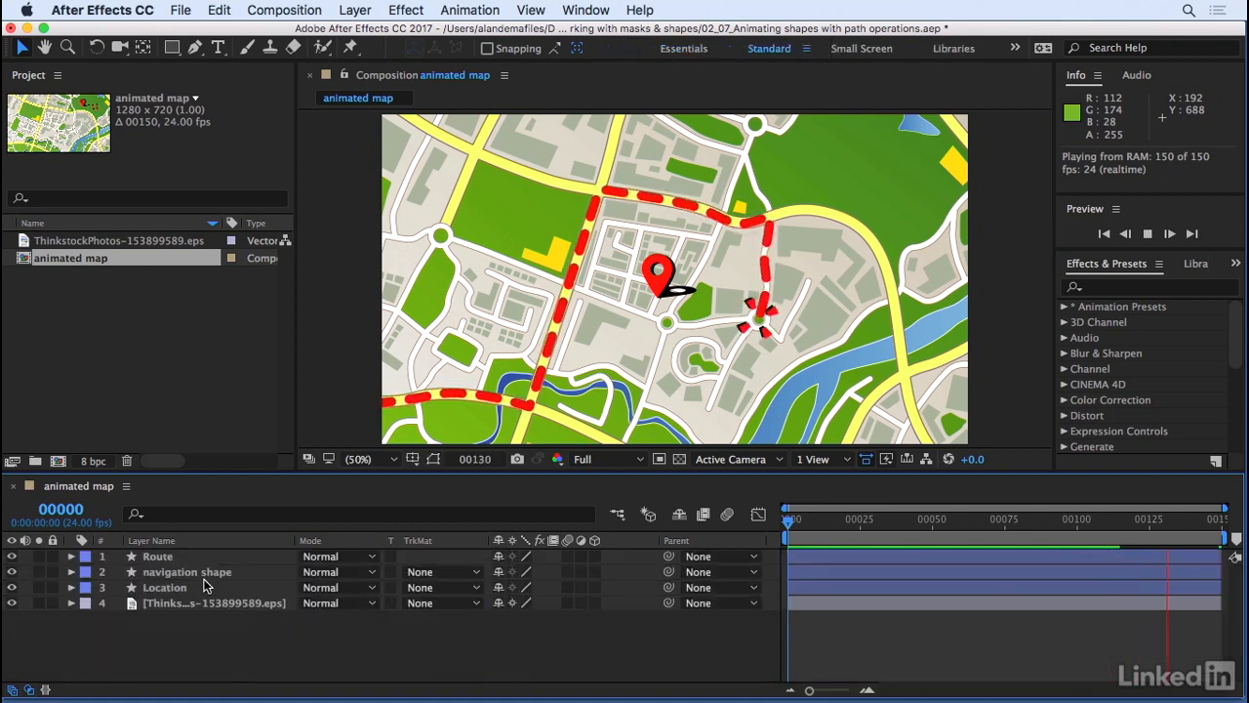
left_click(566, 341)
left_click(656, 288)
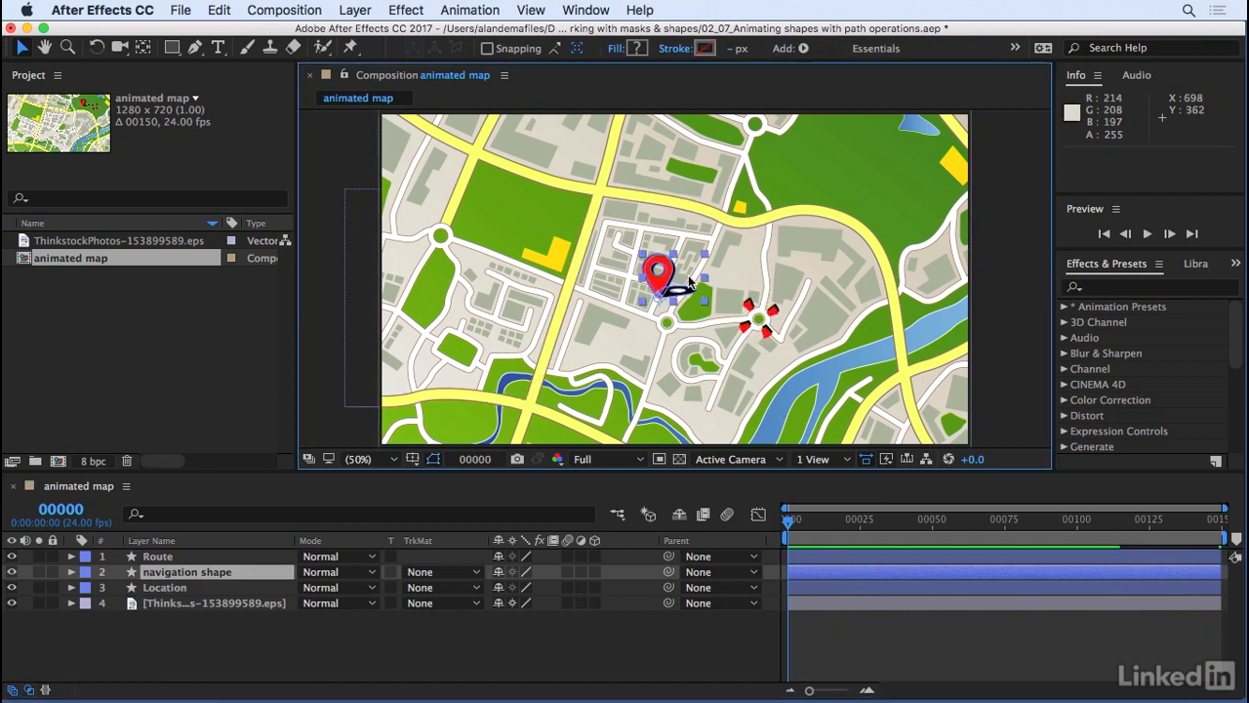
left_click_drag(663, 278, 363, 394)
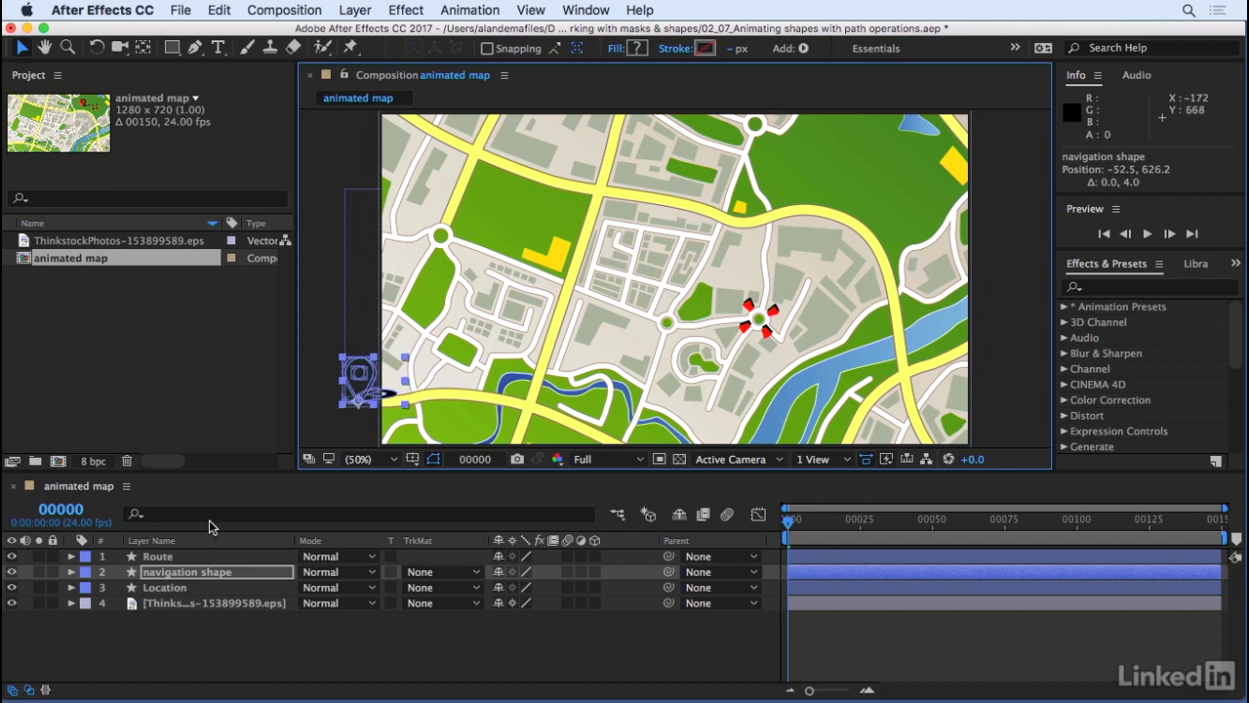
Step: Try keyframing the navigation shape's Position from frame 0 through the route's first two corners, at about frames 25 and 50
left_click(72, 572)
left_click(87, 603)
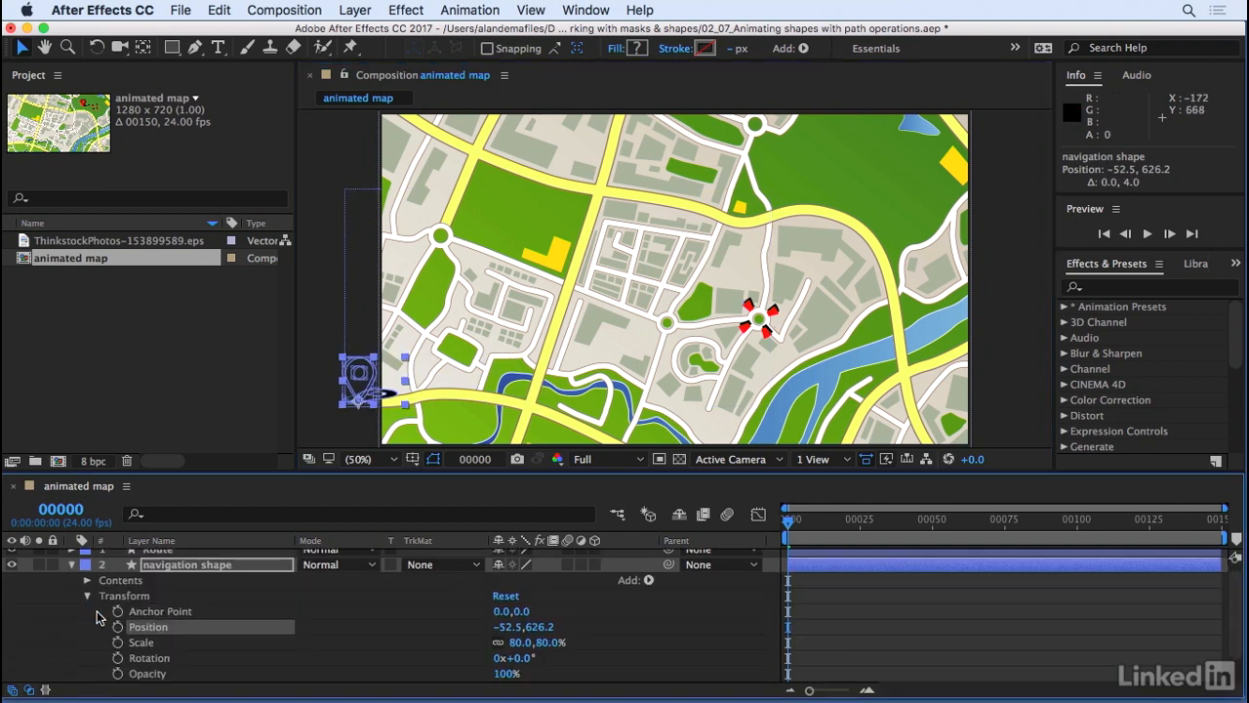
left_click(117, 626)
left_click_drag(802, 520, 862, 520)
left_click_drag(374, 396, 560, 403)
left_click_drag(874, 530, 928, 528)
left_click_drag(534, 386, 606, 176)
left_click_drag(923, 521, 900, 520)
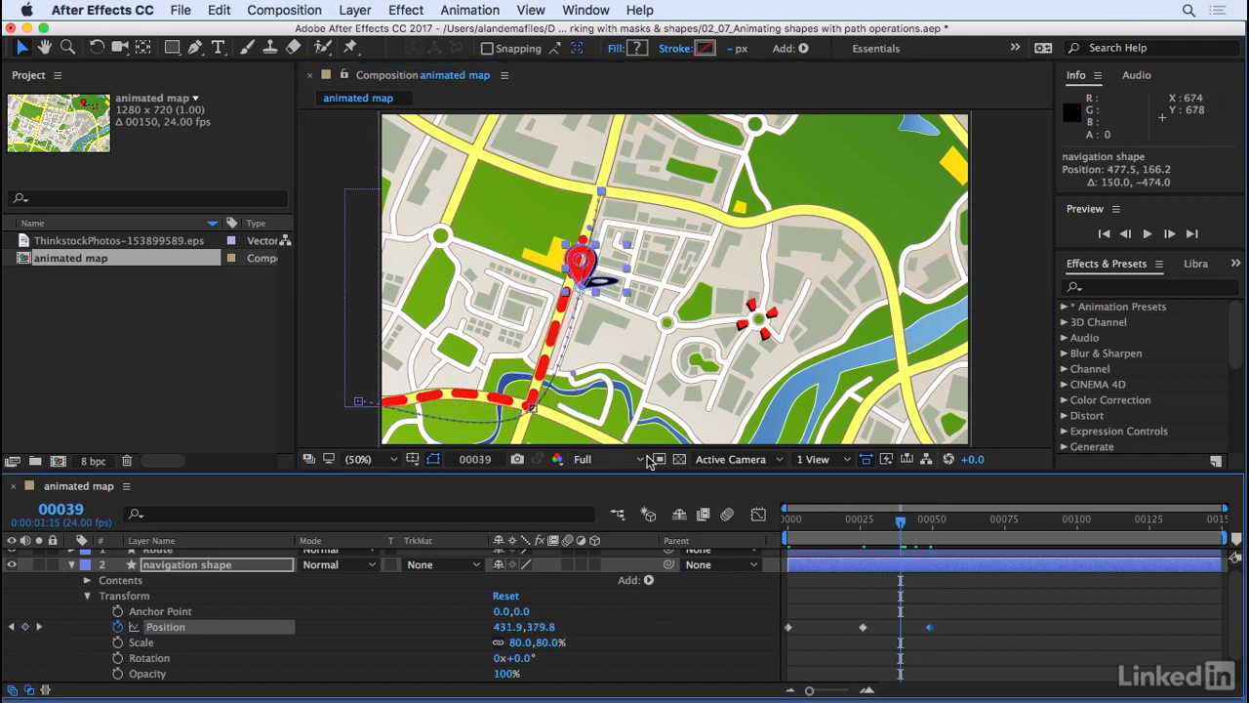
Step: Try reshaping the pin's motion path with the handles at the first corner, and remove all its Position keyframes
left_click(535, 408)
left_click_drag(535, 408, 466, 390)
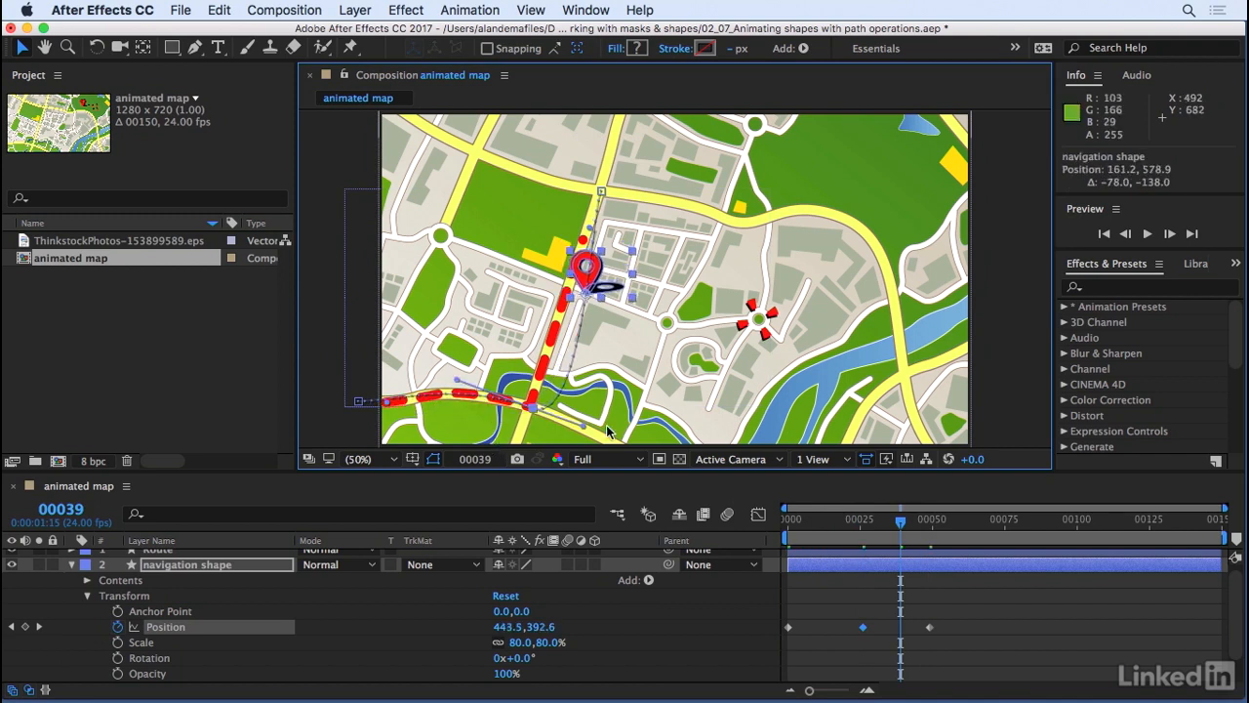
left_click_drag(584, 426, 546, 363)
left_click_drag(970, 624, 922, 634)
key("F2")
left_click(117, 627)
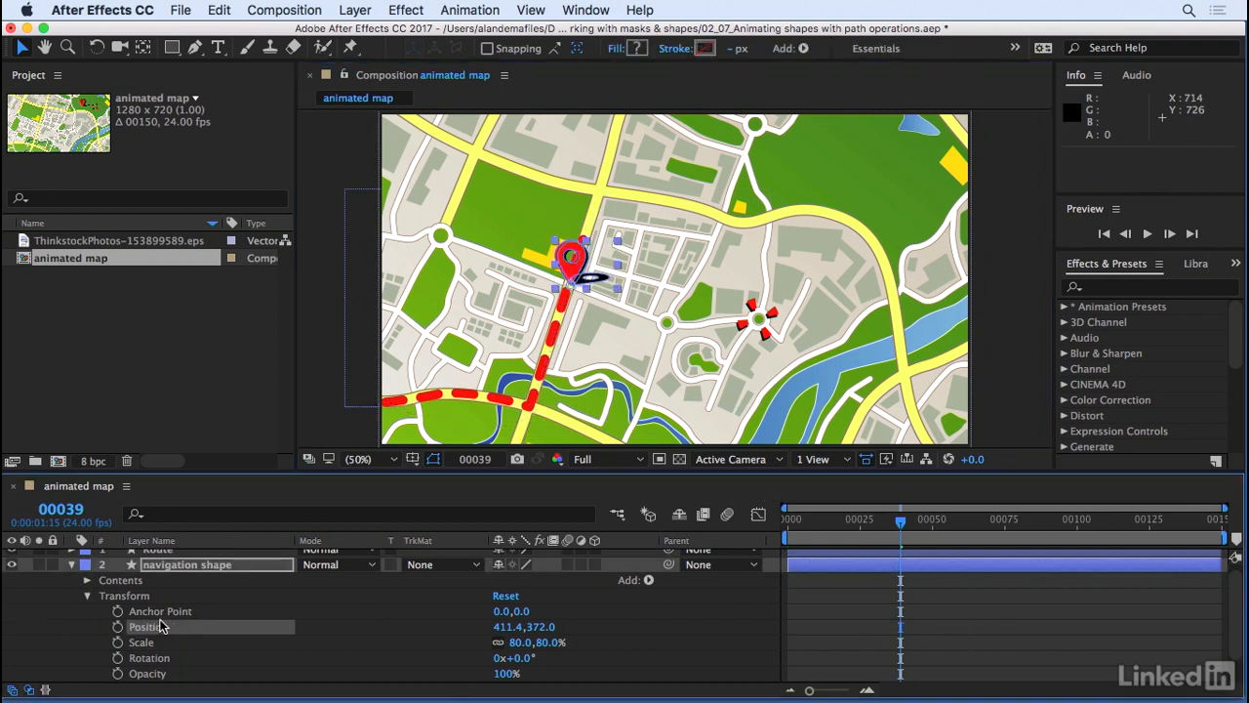
Step: Collapse the navigation shape layer and reveal the Path property of Path 1 in the Route layer
scroll(300, 617, "up", 1)
left_click(159, 558)
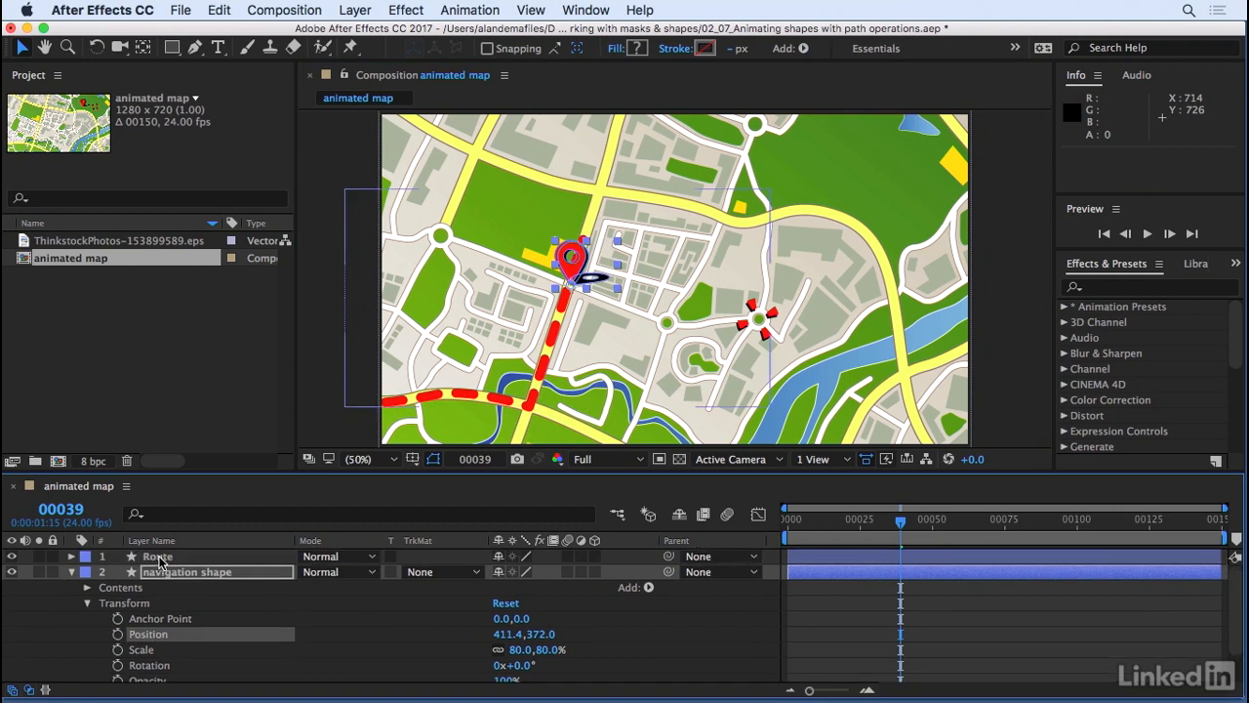
left_click(72, 573)
left_click(70, 557)
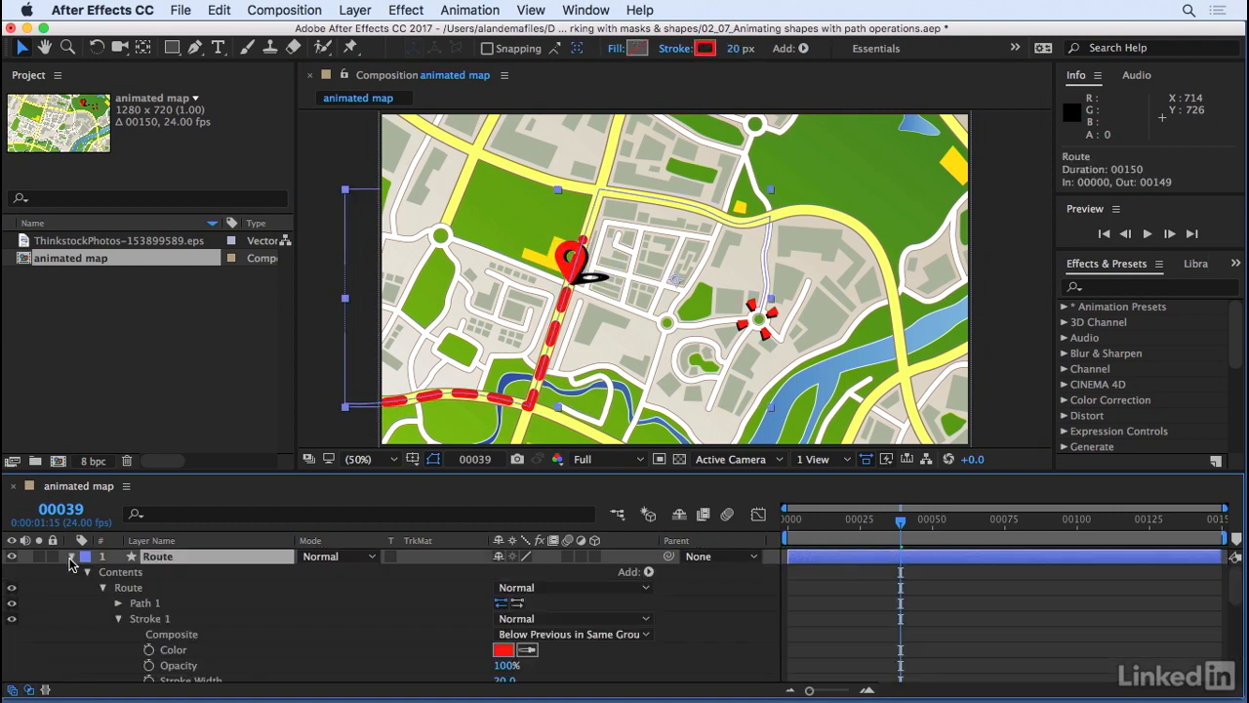
left_click(118, 603)
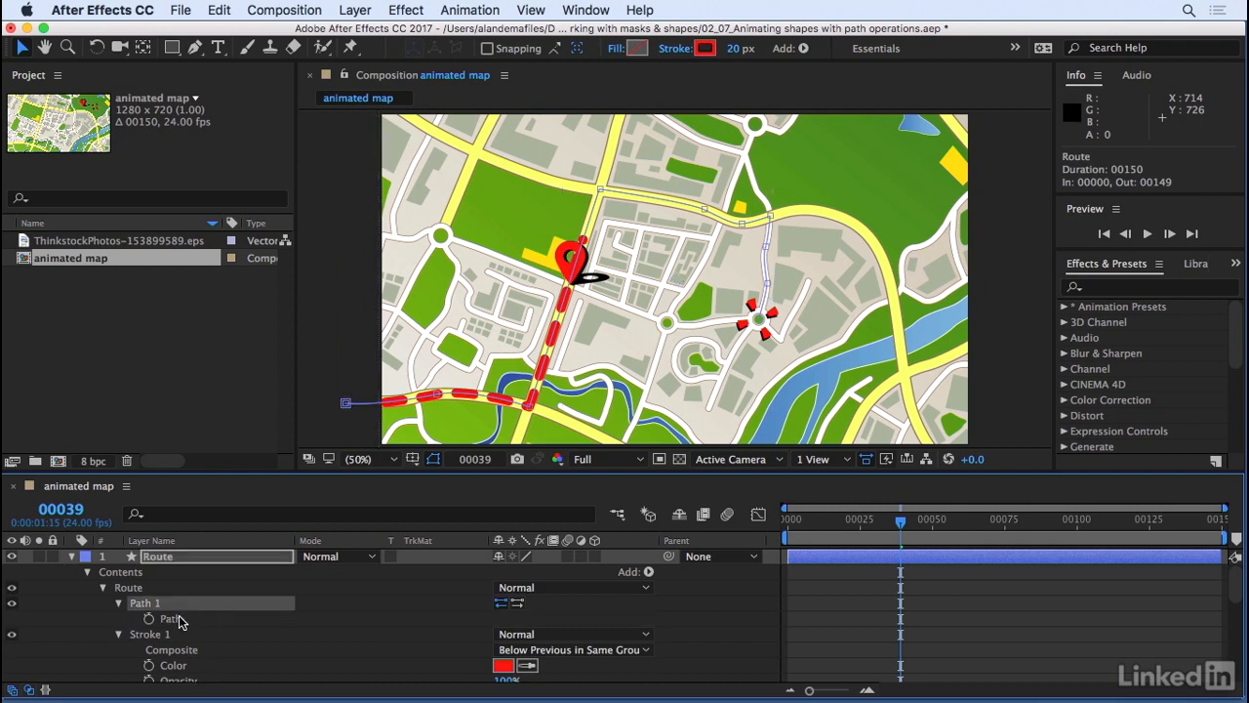
Step: Copy the Route layer's path and paste it into the navigation shape's Position property at frame 0
left_click(174, 617)
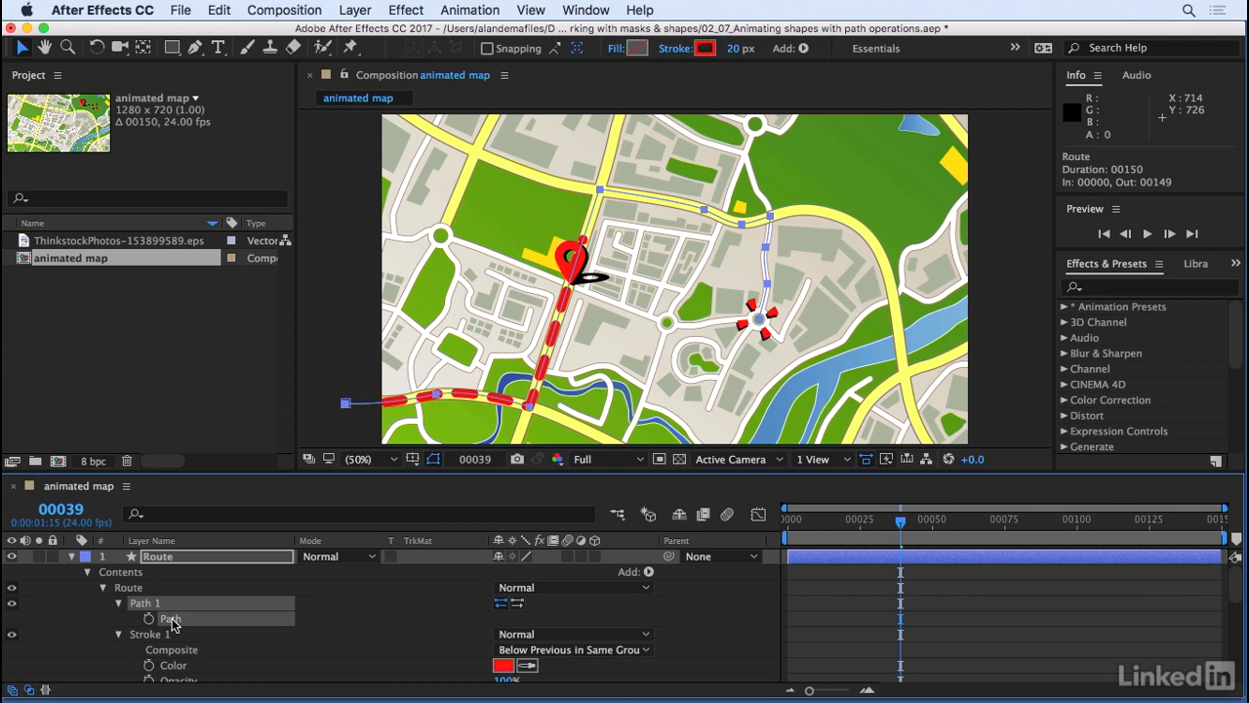
left_click(70, 556)
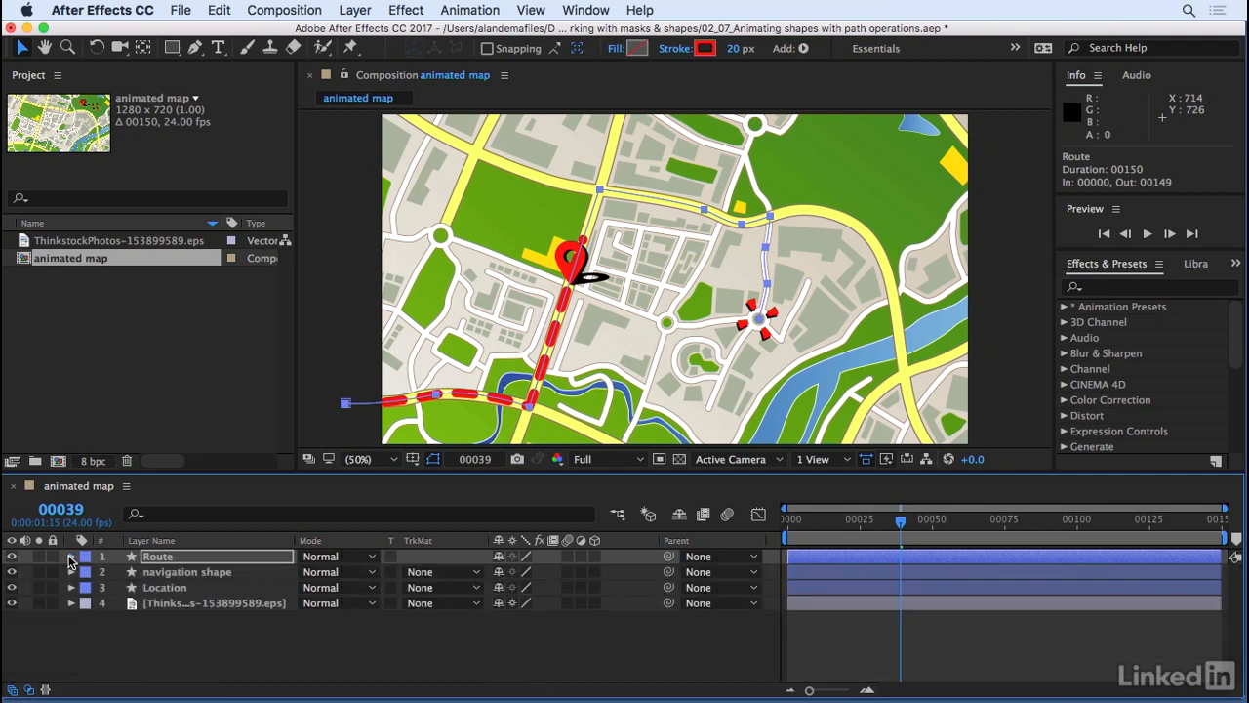
left_click(182, 573)
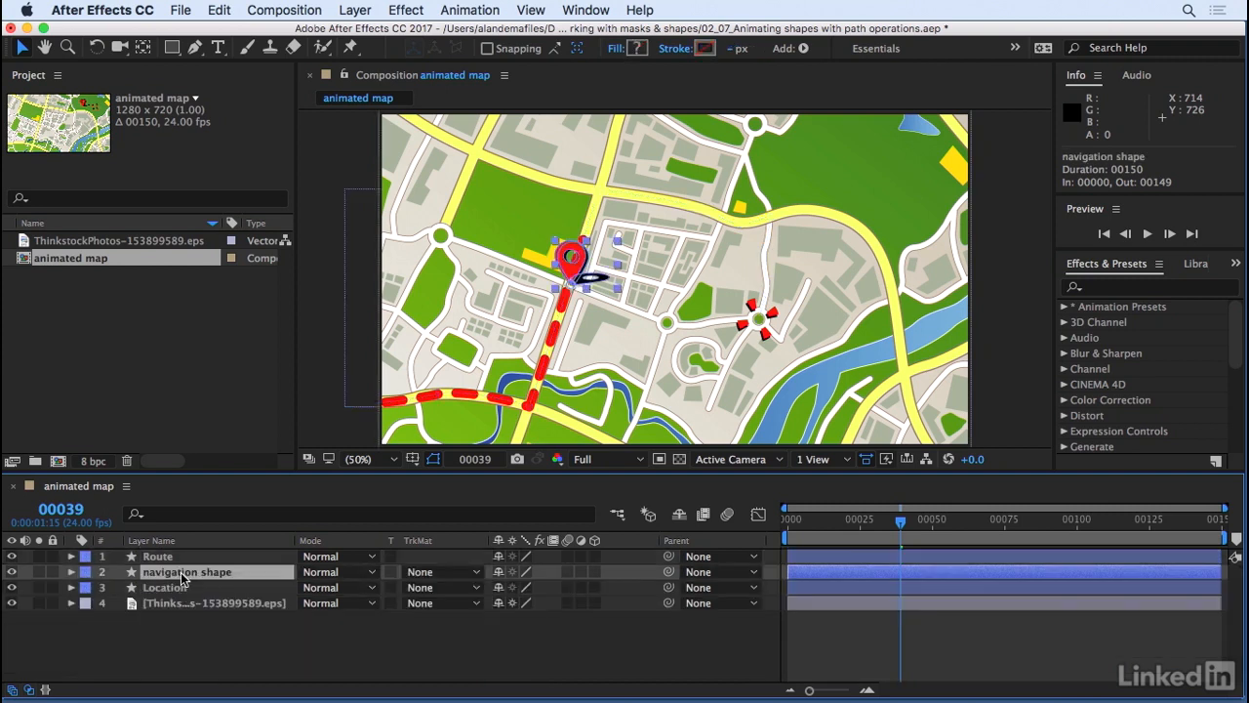
left_click(70, 572)
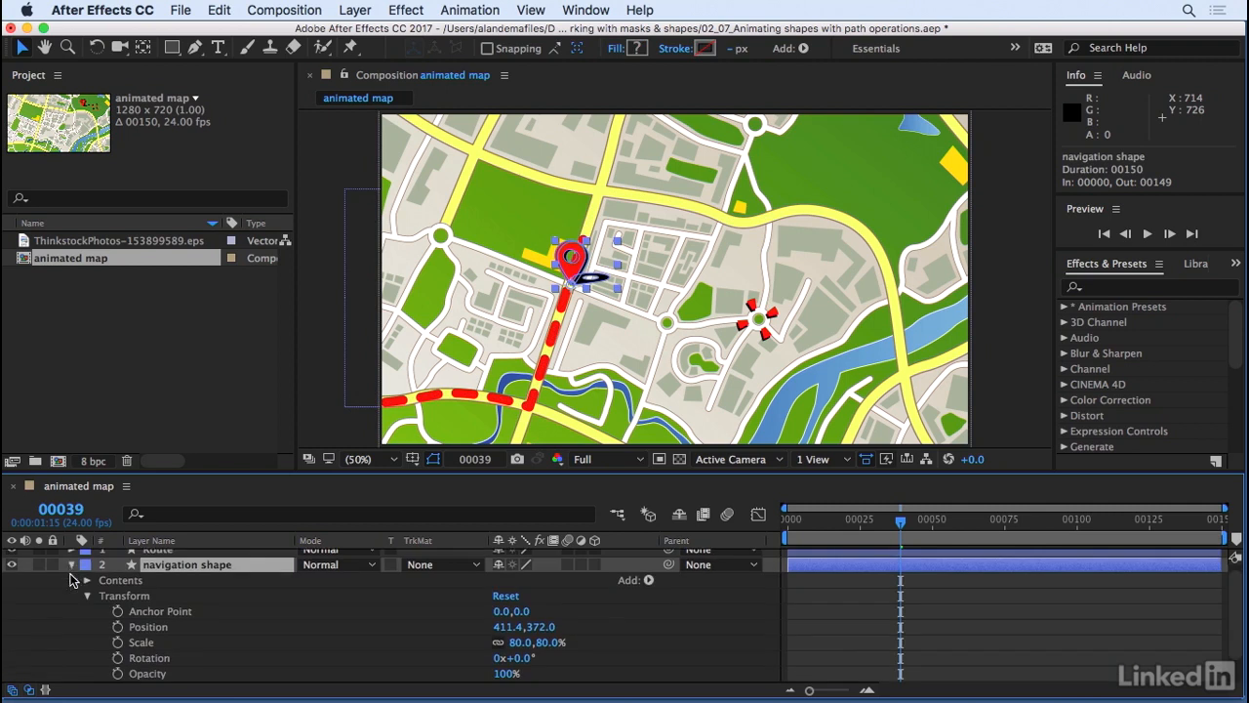
left_click(123, 599)
left_click(153, 629)
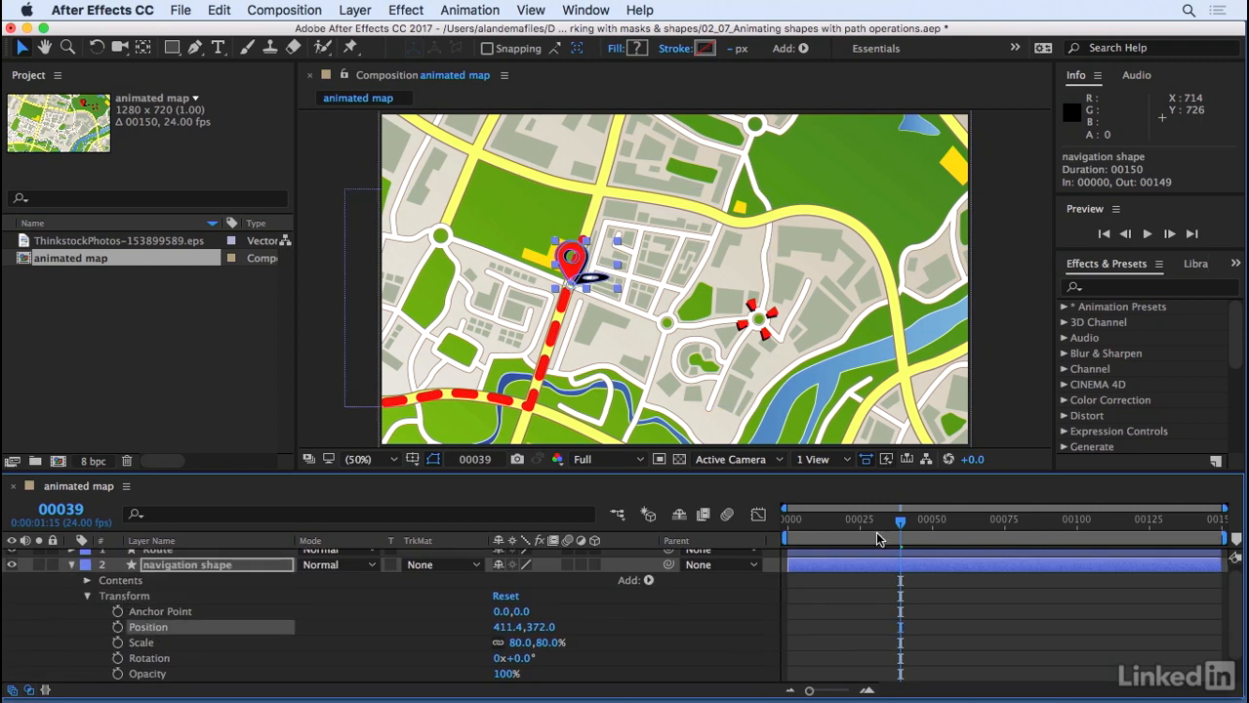
left_click_drag(899, 521, 765, 537)
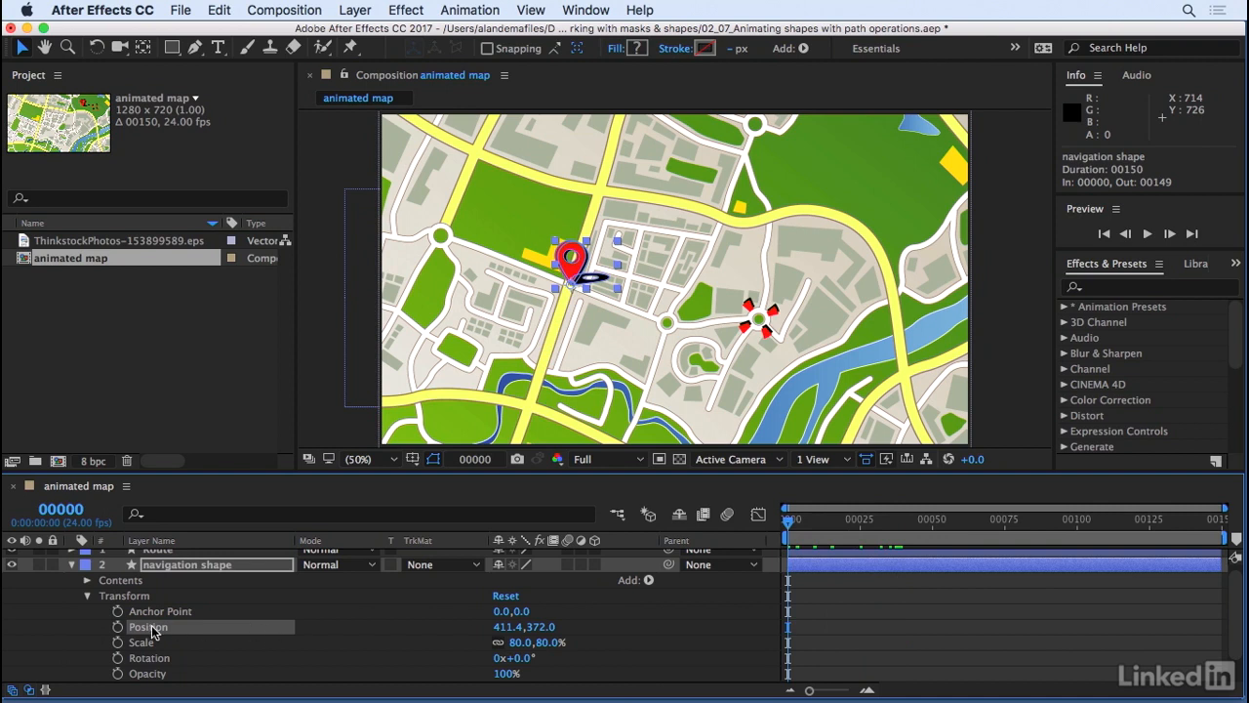
key("ctrl+v")
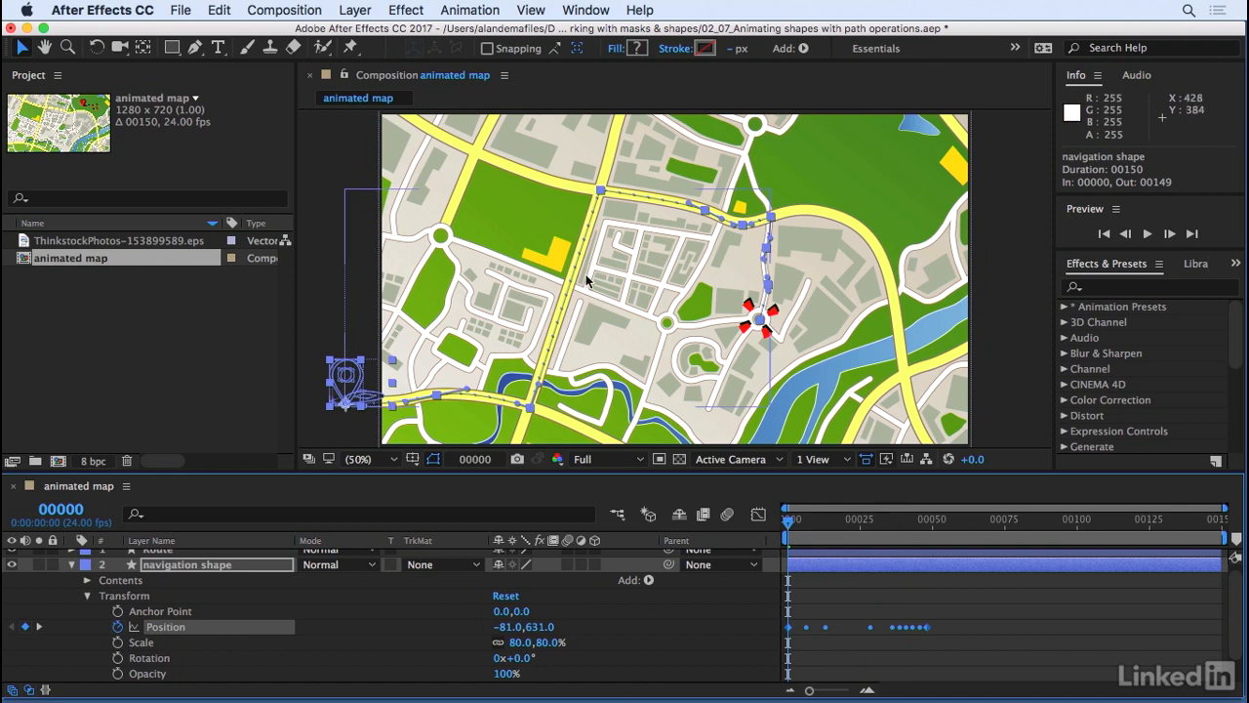
Step: Reveal the Route layer's keyframed properties and move the current time to its last End keyframe at frame 75
mouse_move(814, 531)
left_mouse_down()
mouse_move(1007, 541)
mouse_move(794, 566)
mouse_move(928, 595)
left_mouse_up()
left_click(930, 632)
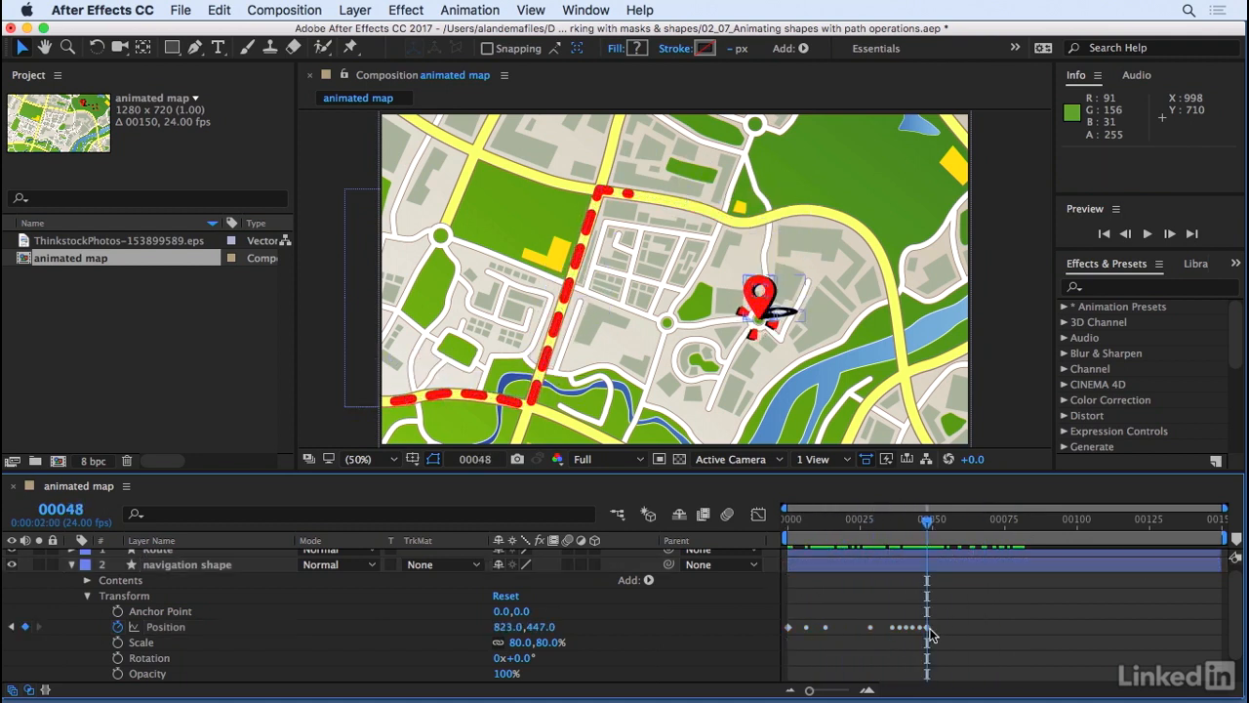
left_click(1001, 525)
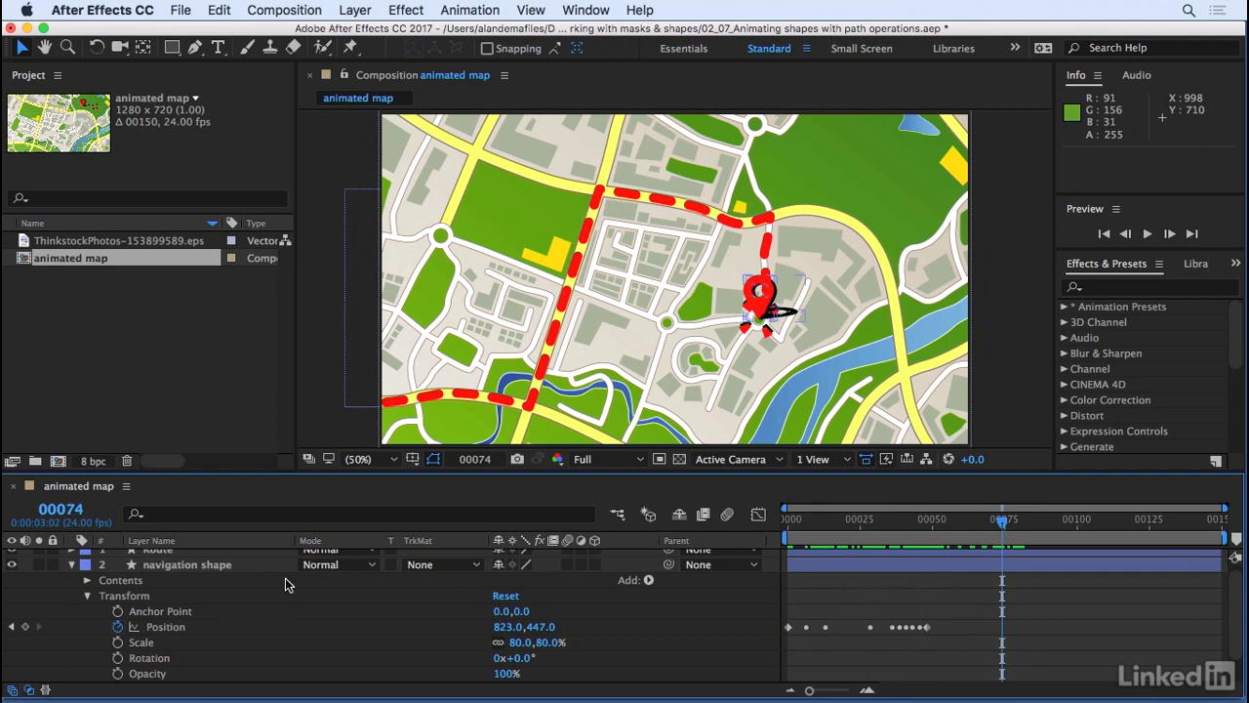
scroll(369, 572, "up", 1)
left_click(159, 556)
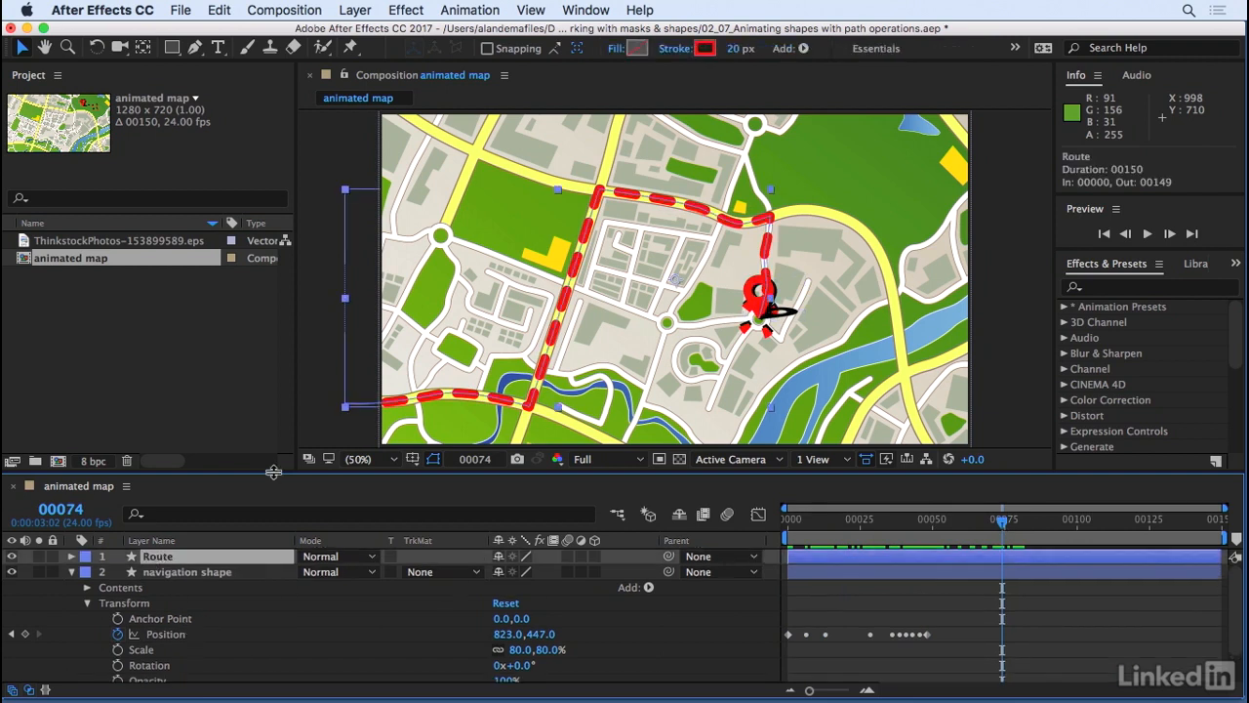
left_click(472, 10)
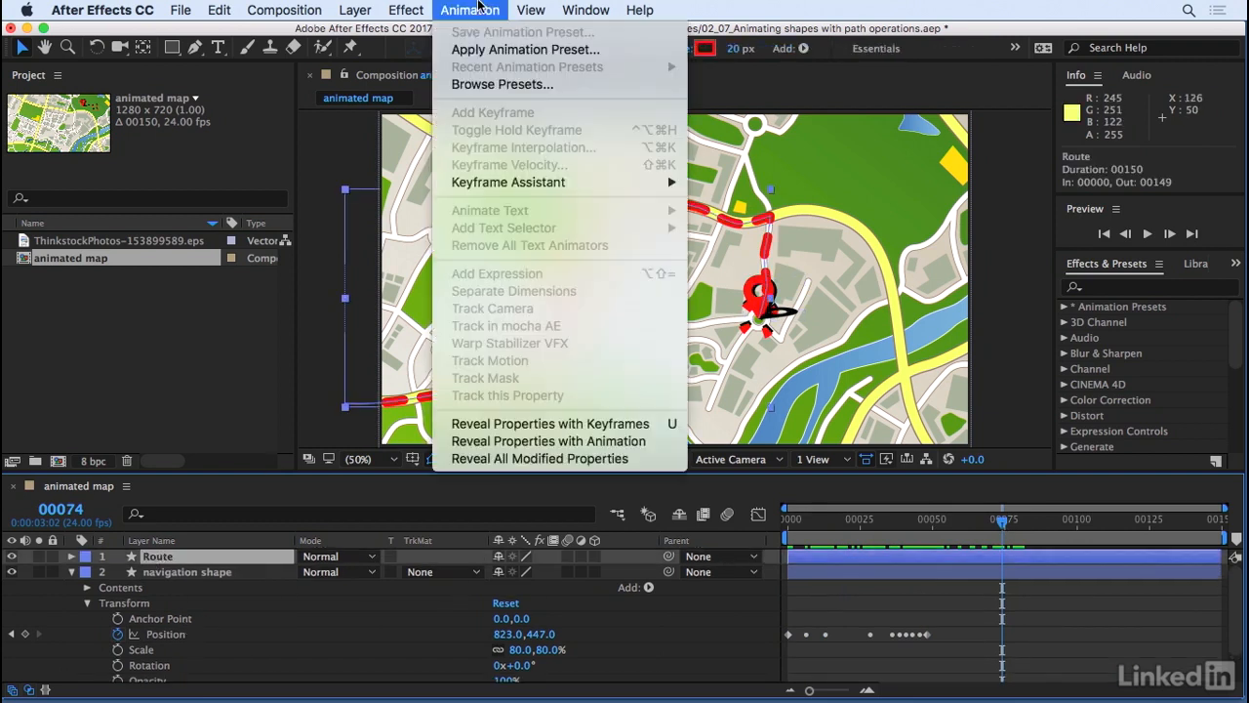
left_click(532, 424)
mouse_move(1012, 527)
left_mouse_down()
mouse_move(995, 525)
mouse_move(1005, 527)
left_mouse_up()
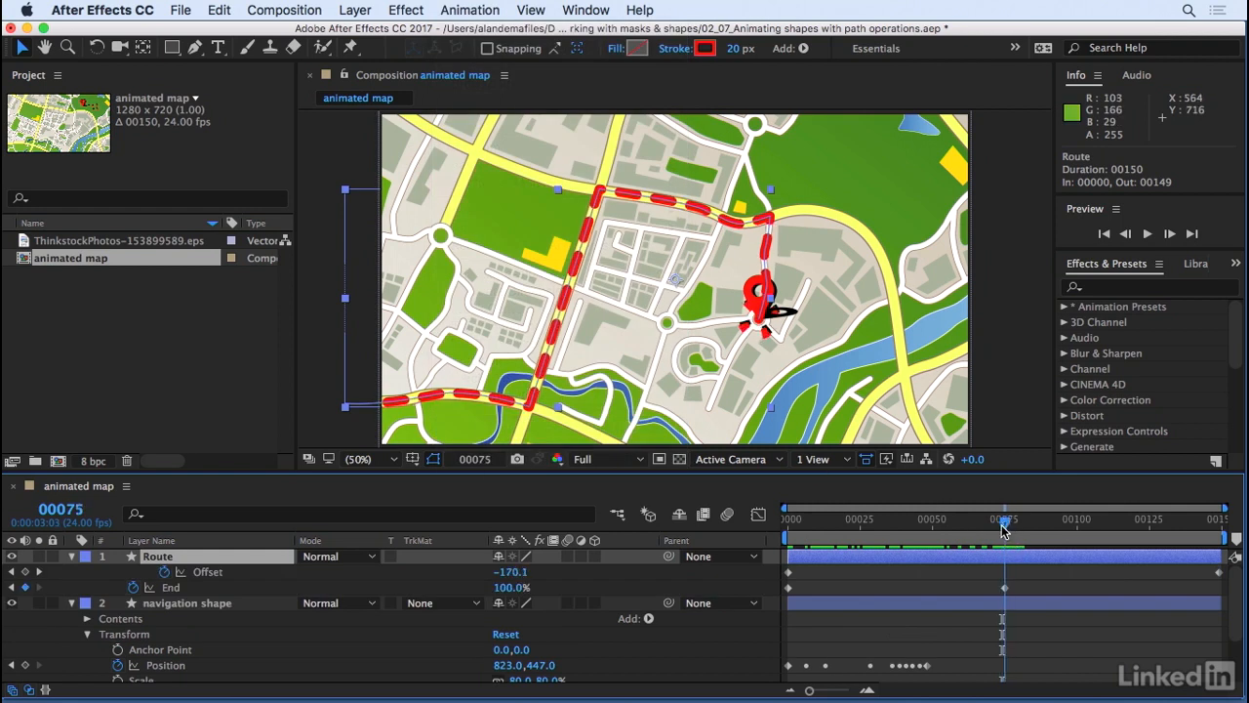
Step: Stretch the navigation shape's Position keyframes proportionally until the last one aligns with frame 75, and preview the animation
left_click(925, 665)
left_click_drag(926, 667, 984, 670)
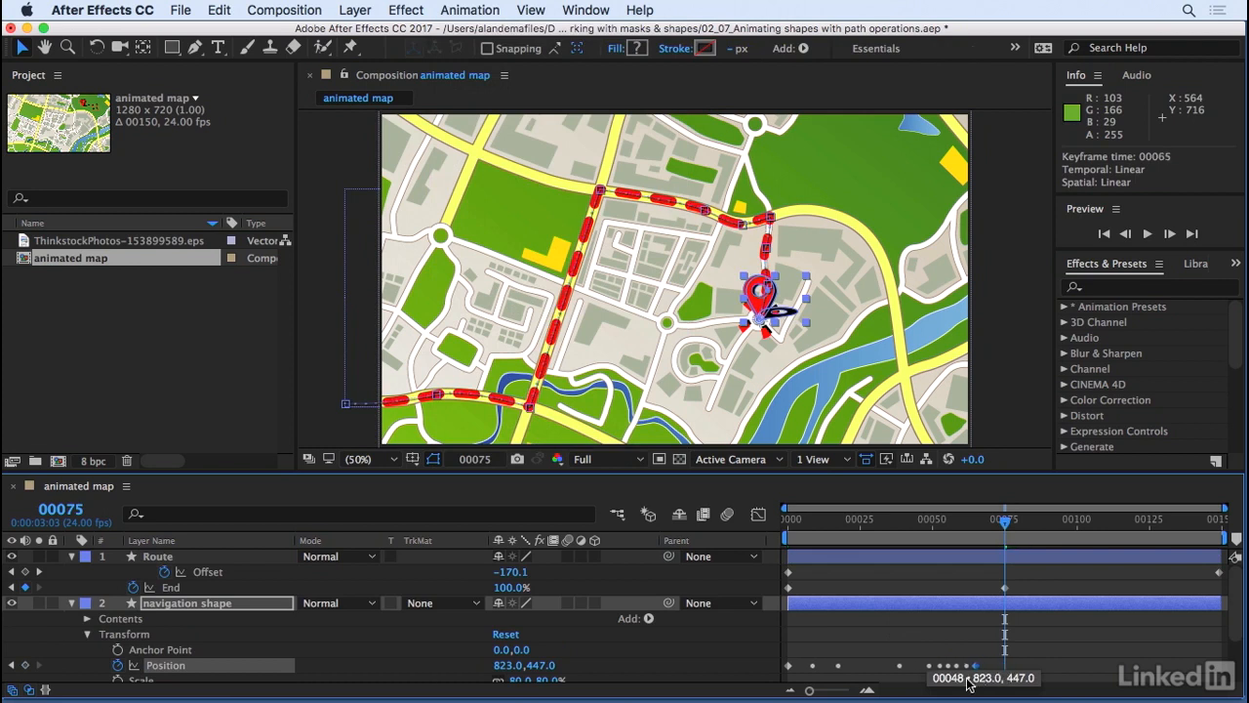
left_click_drag(963, 672, 1005, 669)
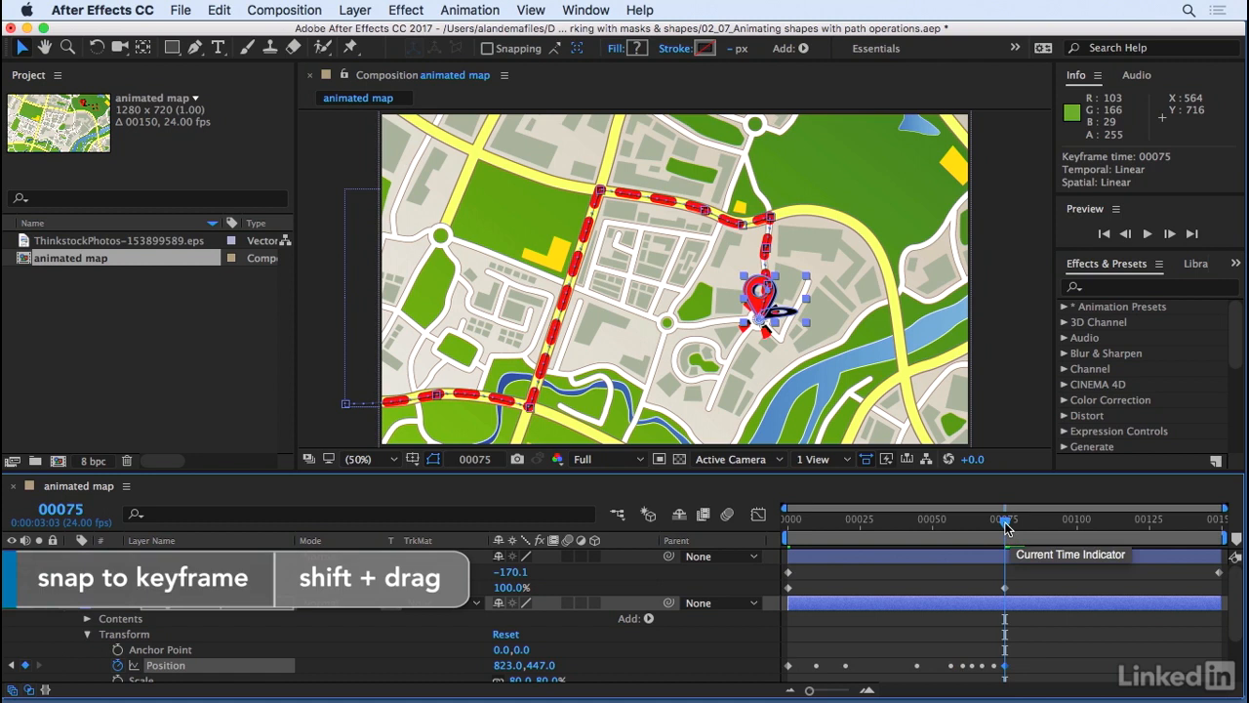
key("space")
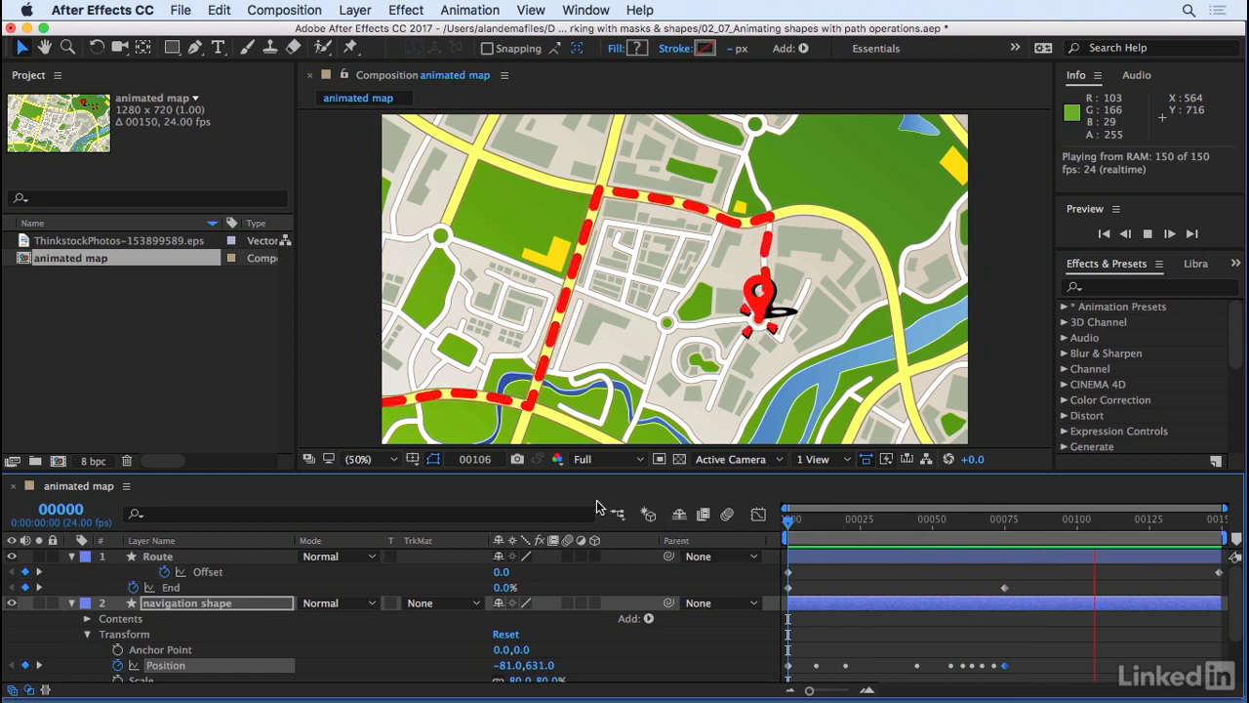
Step: Collapse the Route layer, move the navigation shape above it in the layer stack, and preview the animation
left_click(71, 556)
left_click_drag(186, 571, 161, 555)
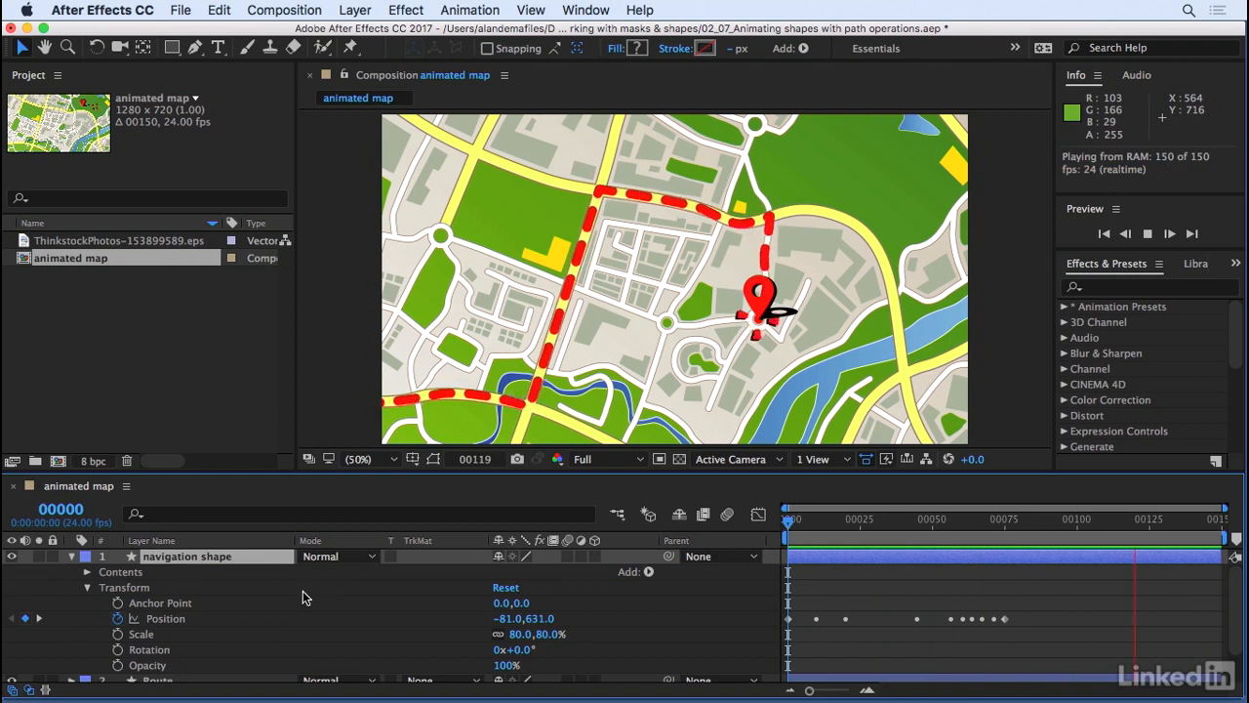
left_click(303, 591)
left_click(195, 544)
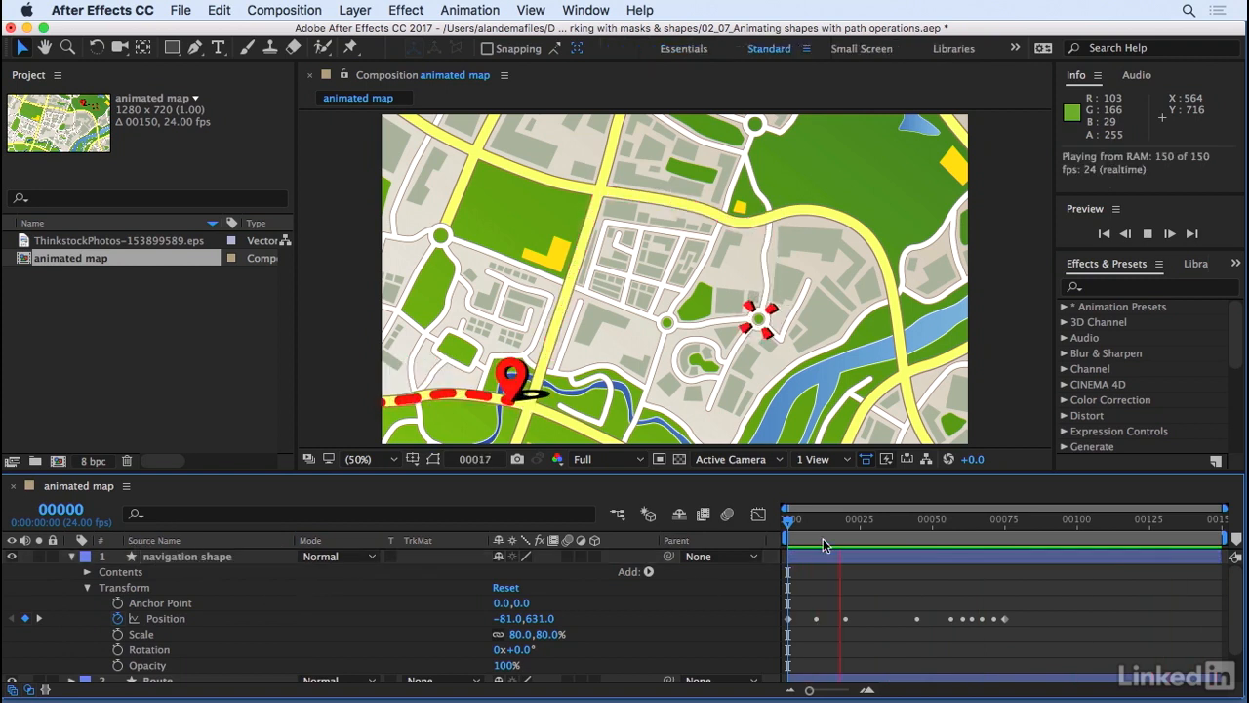
left_click_drag(900, 527, 828, 528)
key("space")
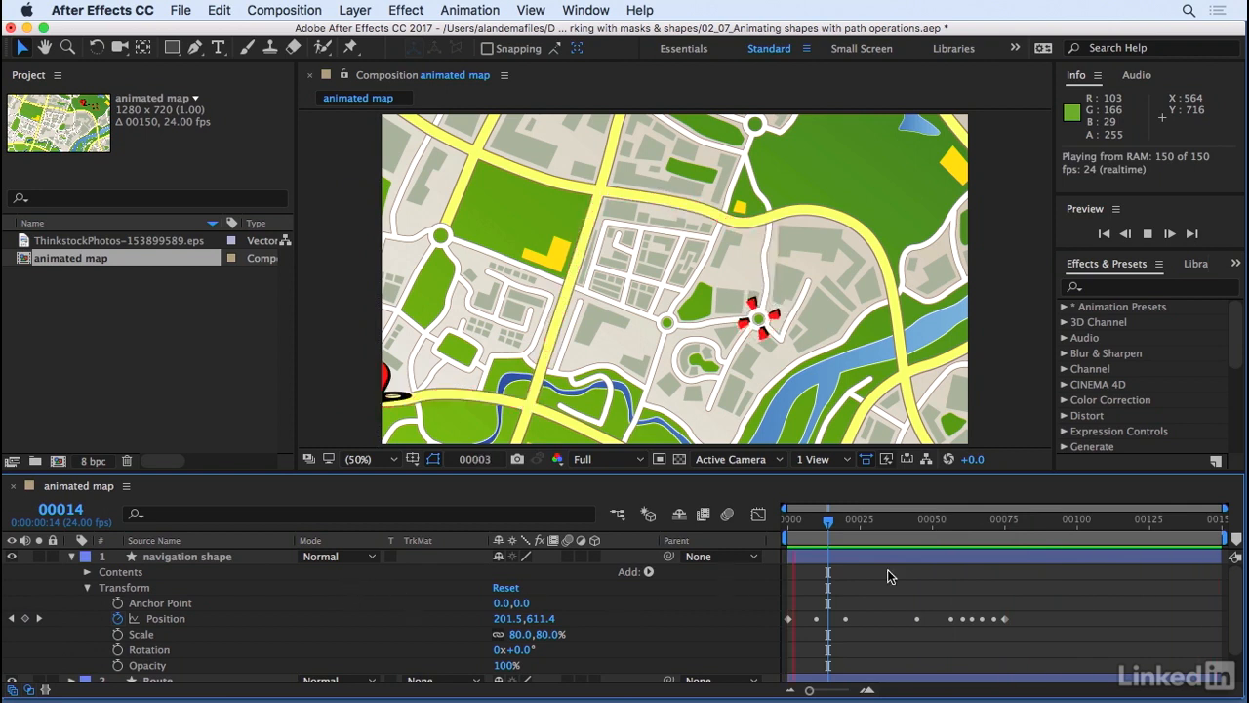
key("space")
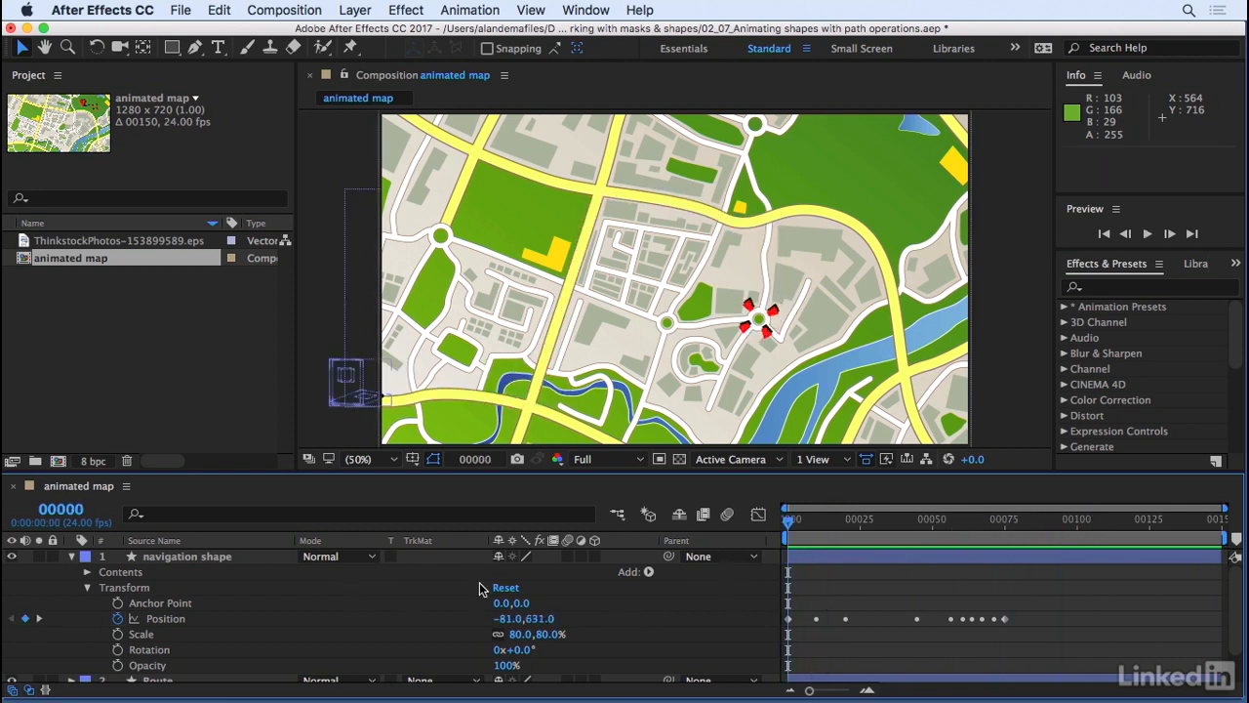
Step: Parent the navigation shape, Route and Location layers to the ThinkstockPhotos map layer
left_click(70, 556)
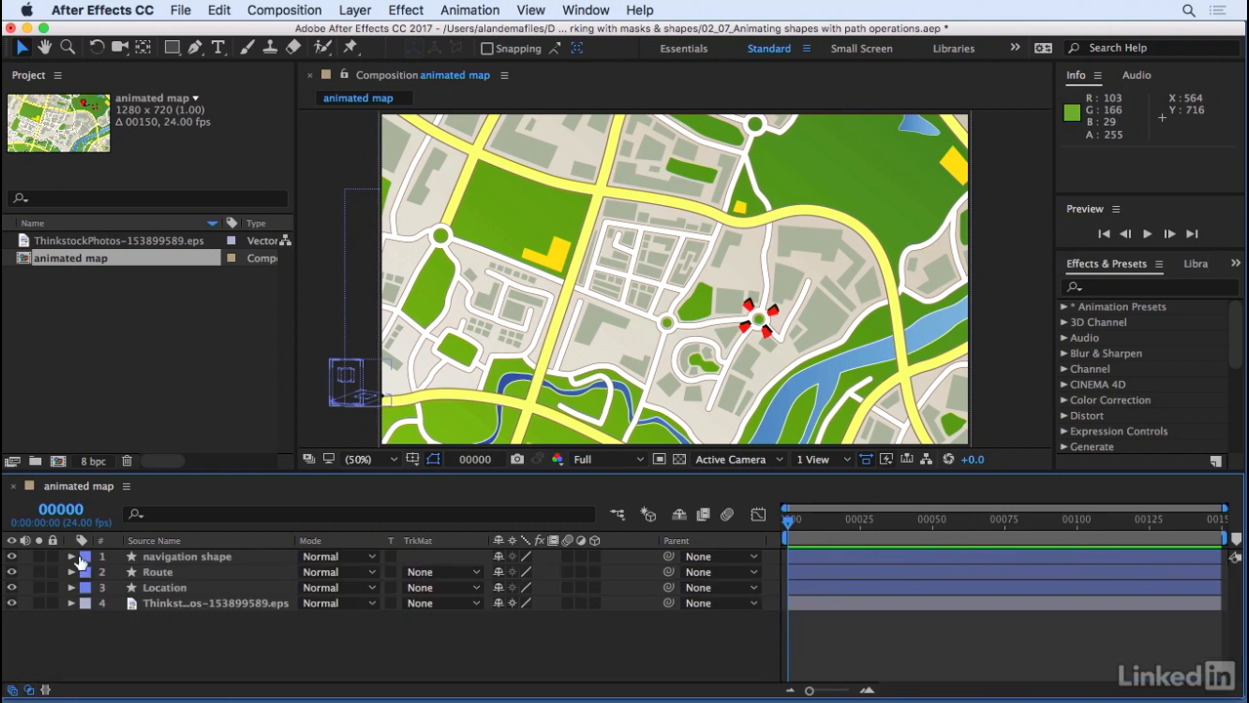
left_click(187, 554)
left_click(183, 587, "shift")
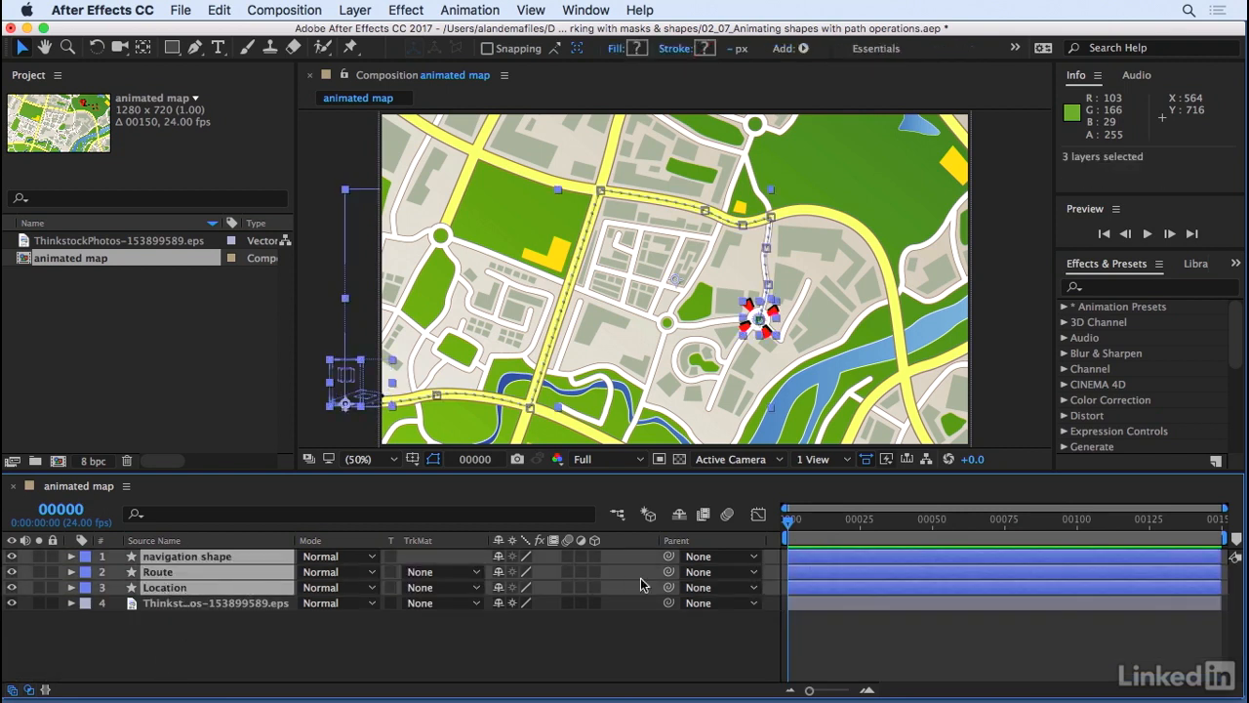
left_click_drag(667, 556, 203, 606)
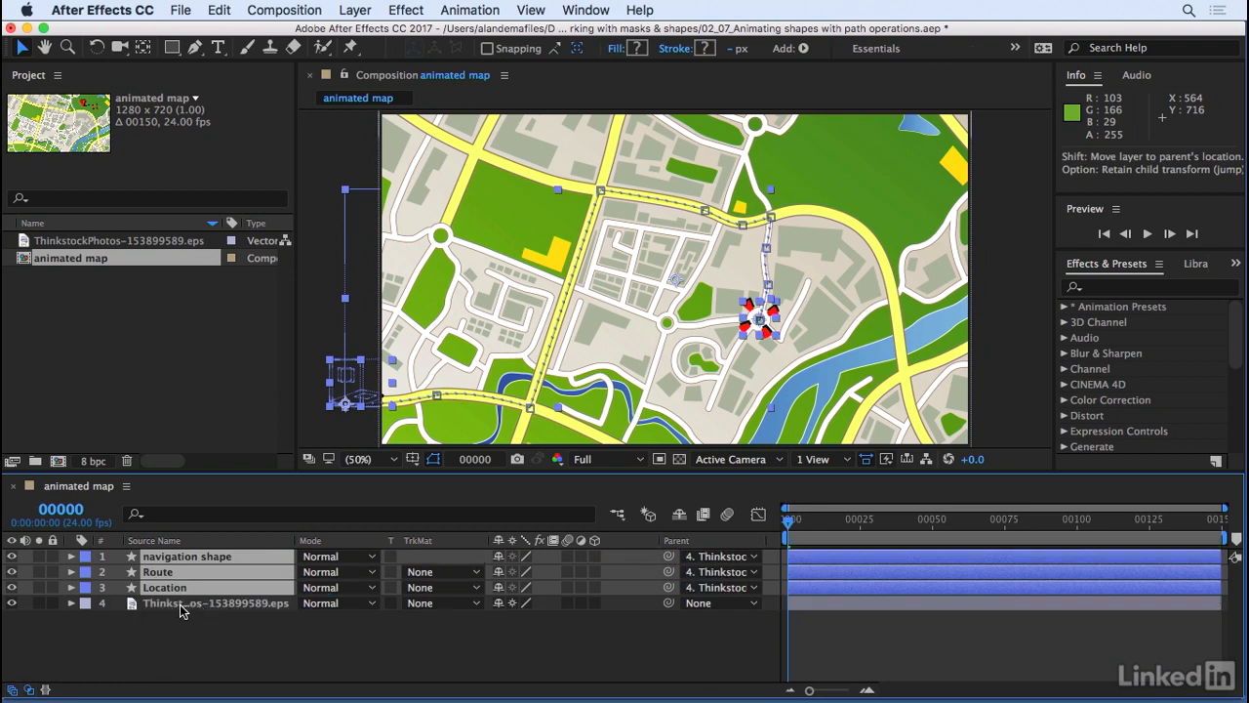
Step: Set the map layer's Scale to 302% and Position to 910, 294.5, and keyframe both at frame 0
left_click(180, 604)
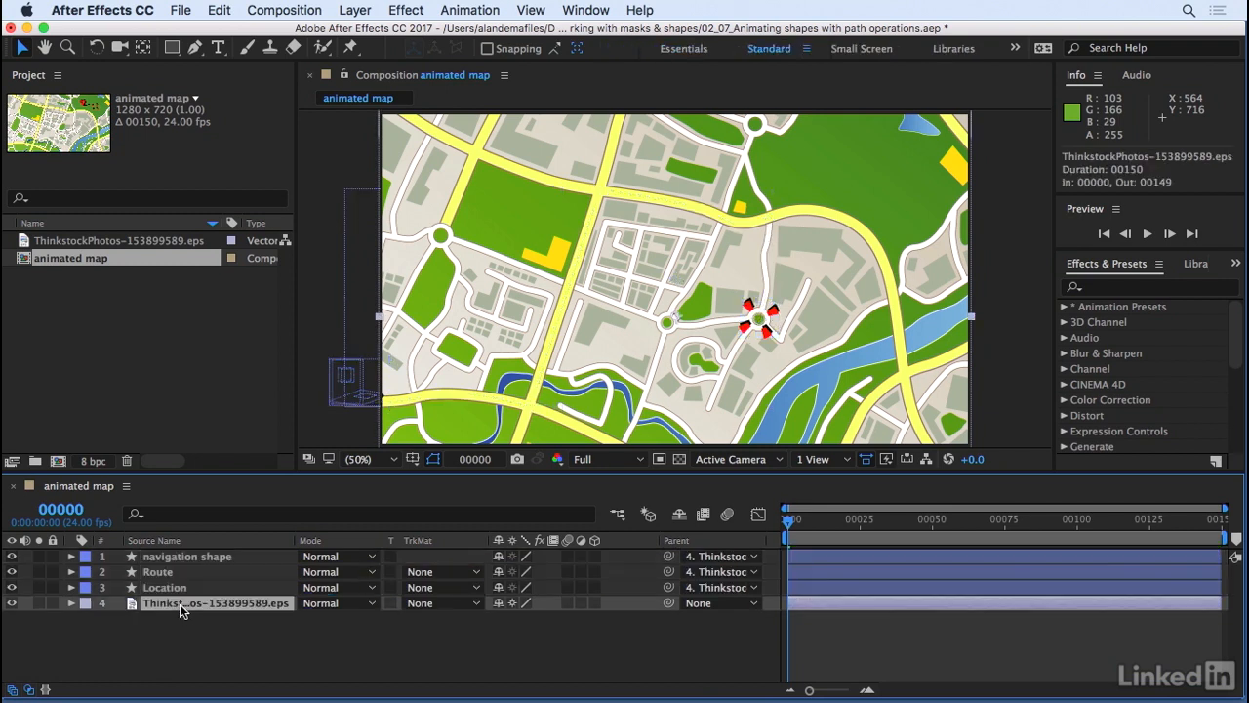
left_click(71, 603)
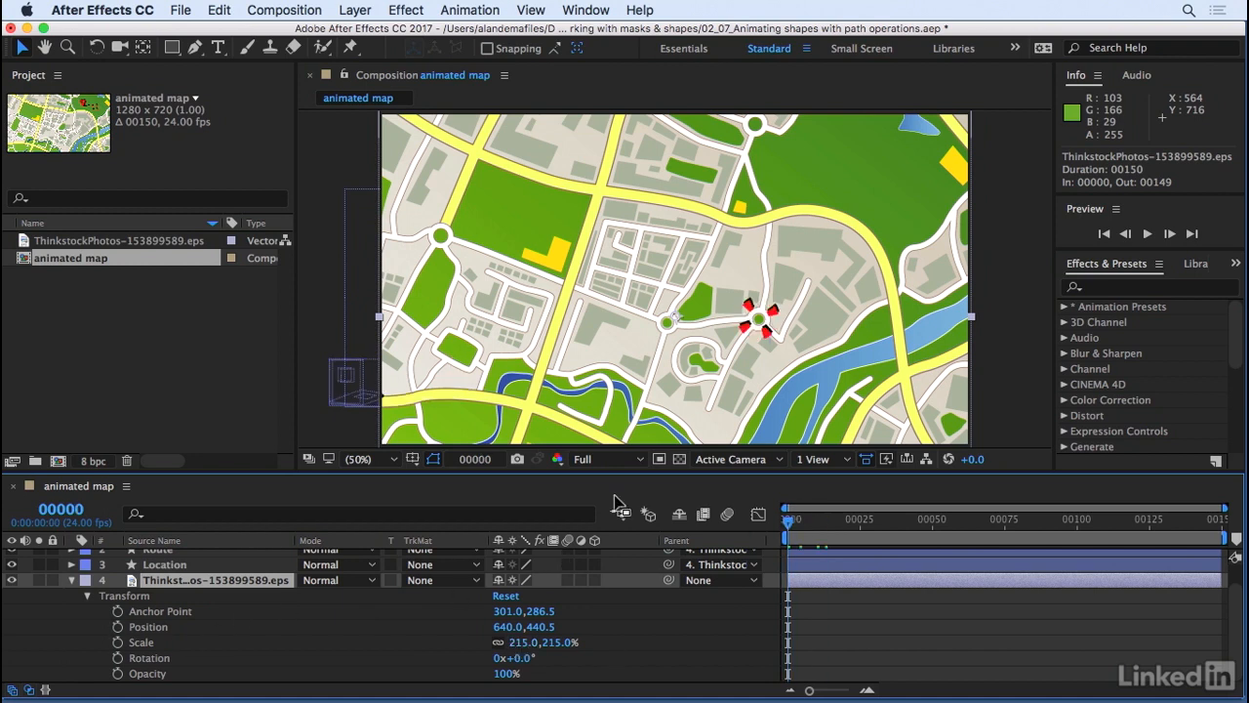
left_click_drag(524, 644, 609, 644)
left_click_drag(521, 402, 653, 330)
left_click(117, 626)
left_click(117, 642)
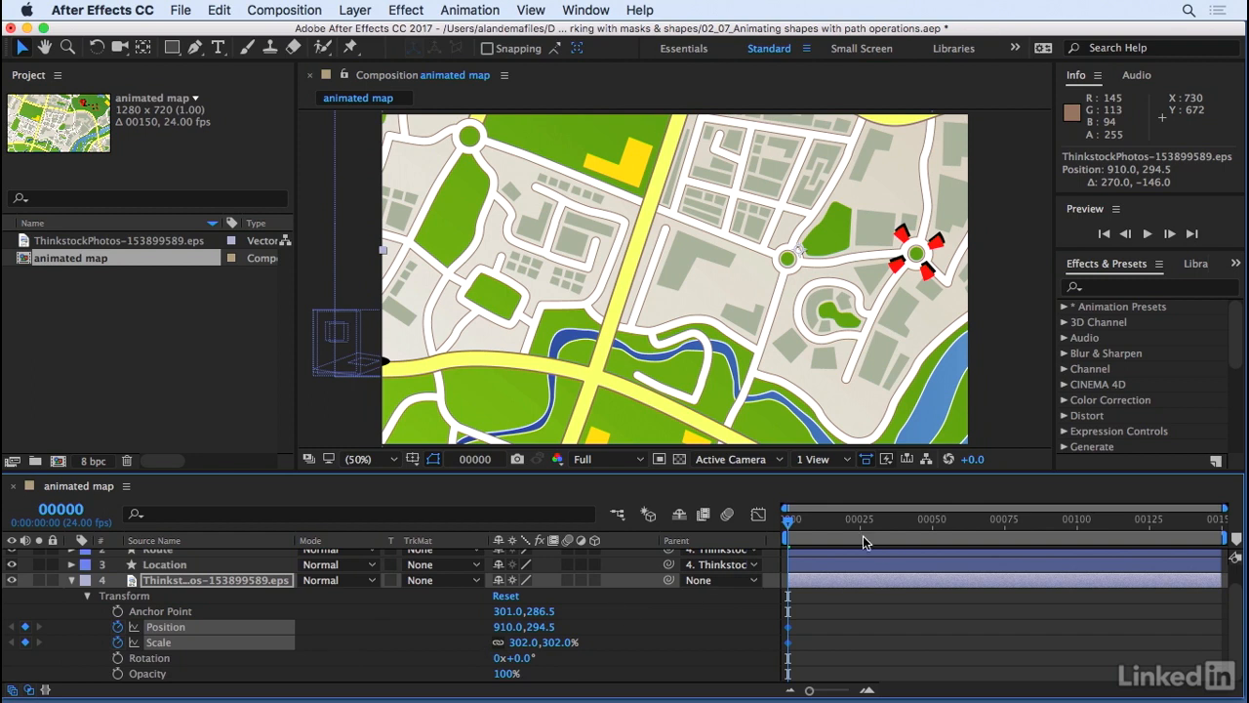
Step: Keyframe the map layer's Position at 588, 682.5 on frame 43 and at 366, 394.5 on frame 79
left_click_drag(854, 528, 913, 527)
left_click_drag(804, 230, 646, 421)
left_click_drag(913, 508, 1017, 515)
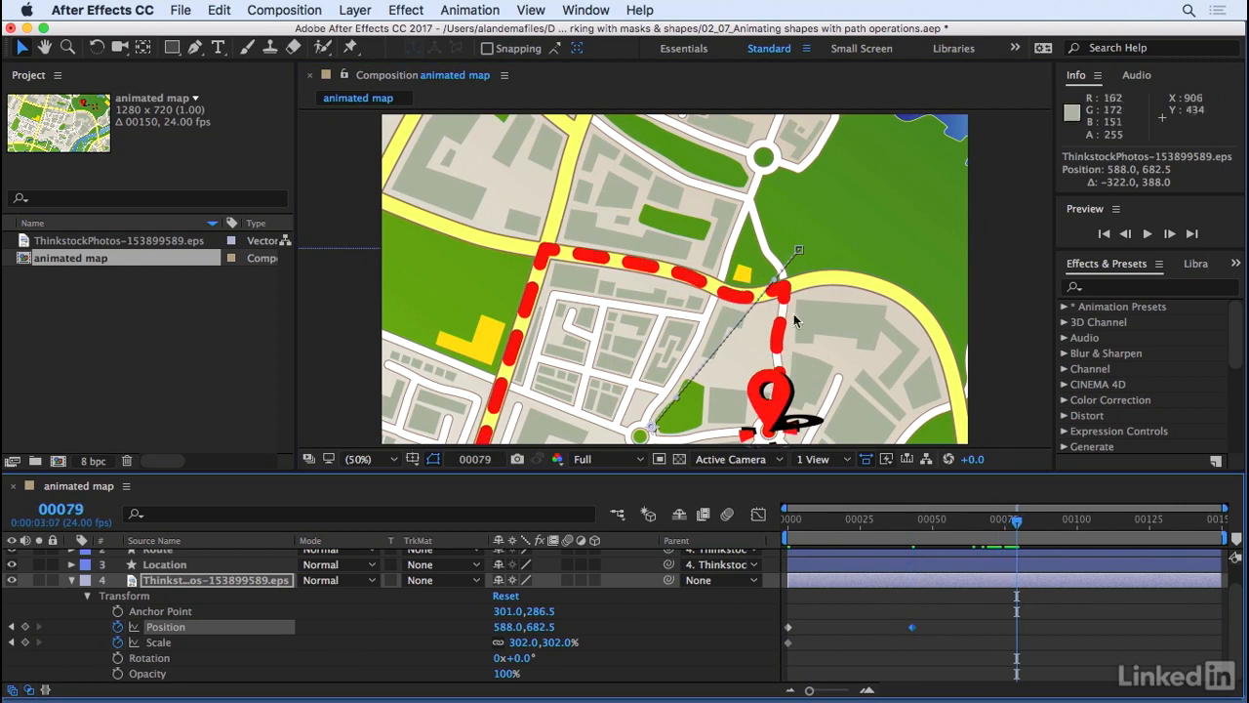
left_click_drag(867, 360, 784, 246)
mouse_move(1030, 538)
left_mouse_down()
mouse_move(936, 537)
mouse_move(1019, 544)
left_mouse_up()
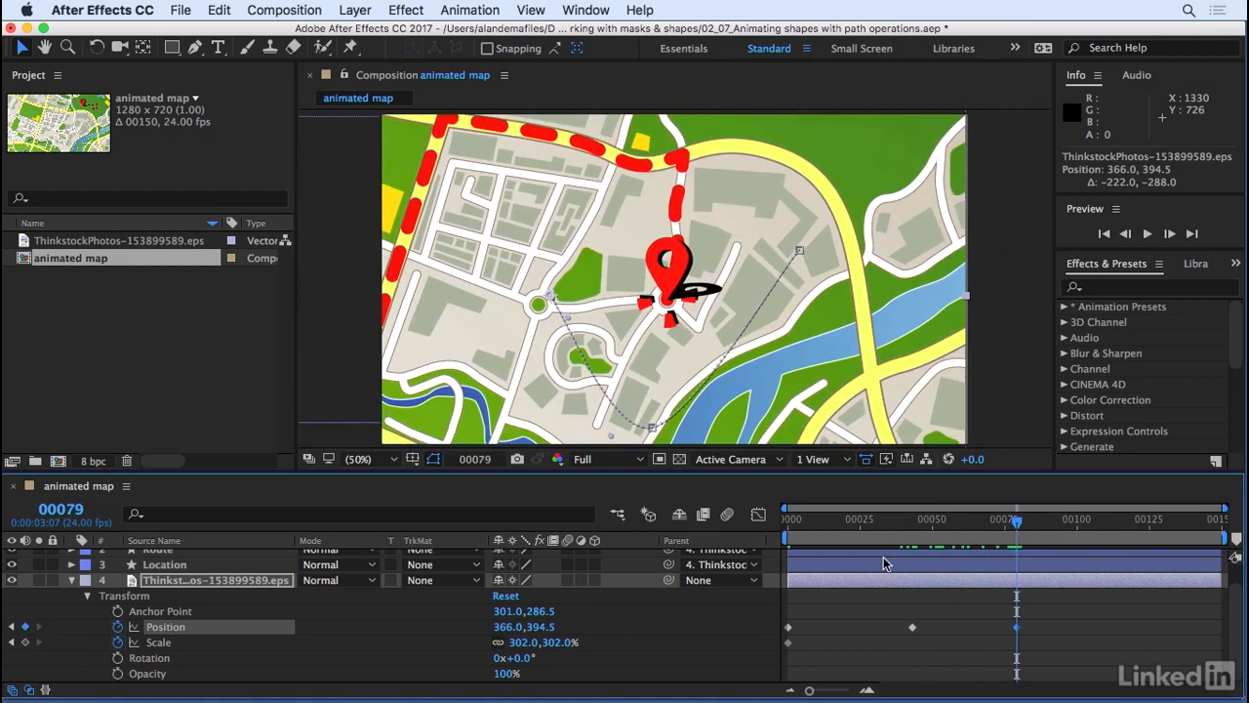
Step: At frame 79, reduce the map layer's Scale and set its Position to 646, 450.5, and preview the camera move
left_click_drag(520, 648, 466, 654)
left_click_drag(563, 343, 700, 369)
left_click_drag(991, 531, 718, 530)
key("space")
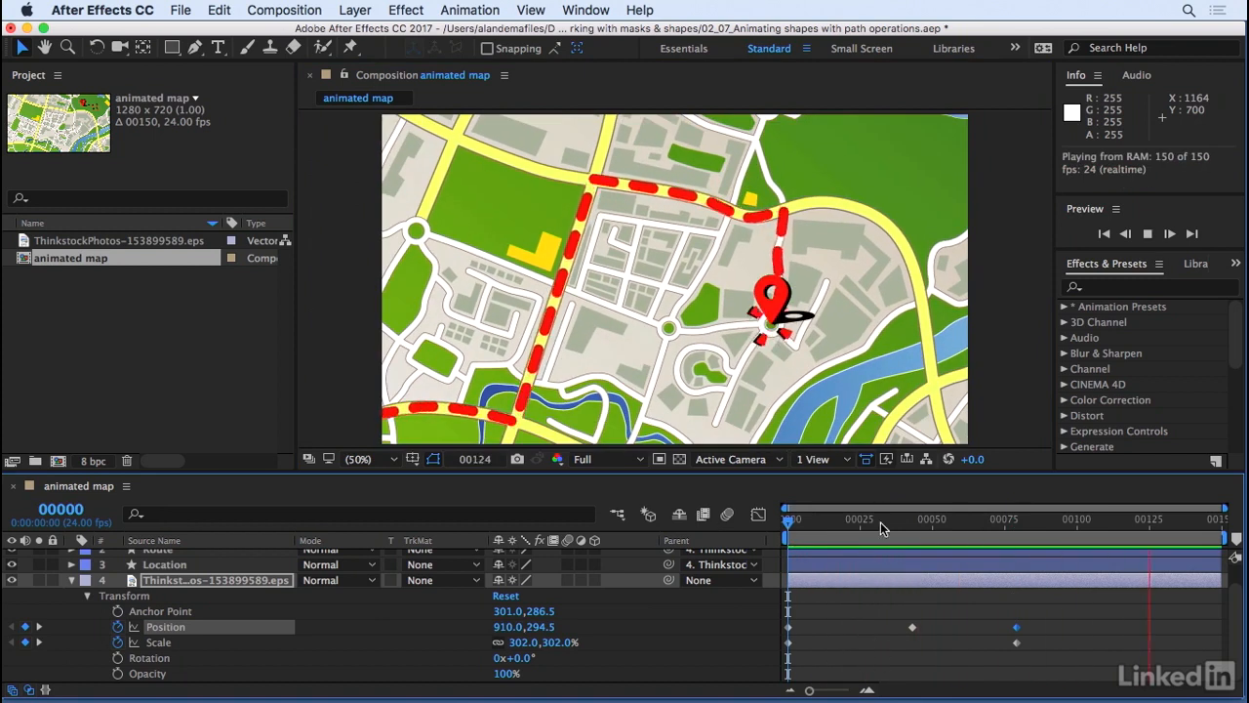
key("space")
Step: Apply Easy Ease Out to the map layer's Position and Scale keyframes at frame 0
left_click_drag(810, 632, 786, 659)
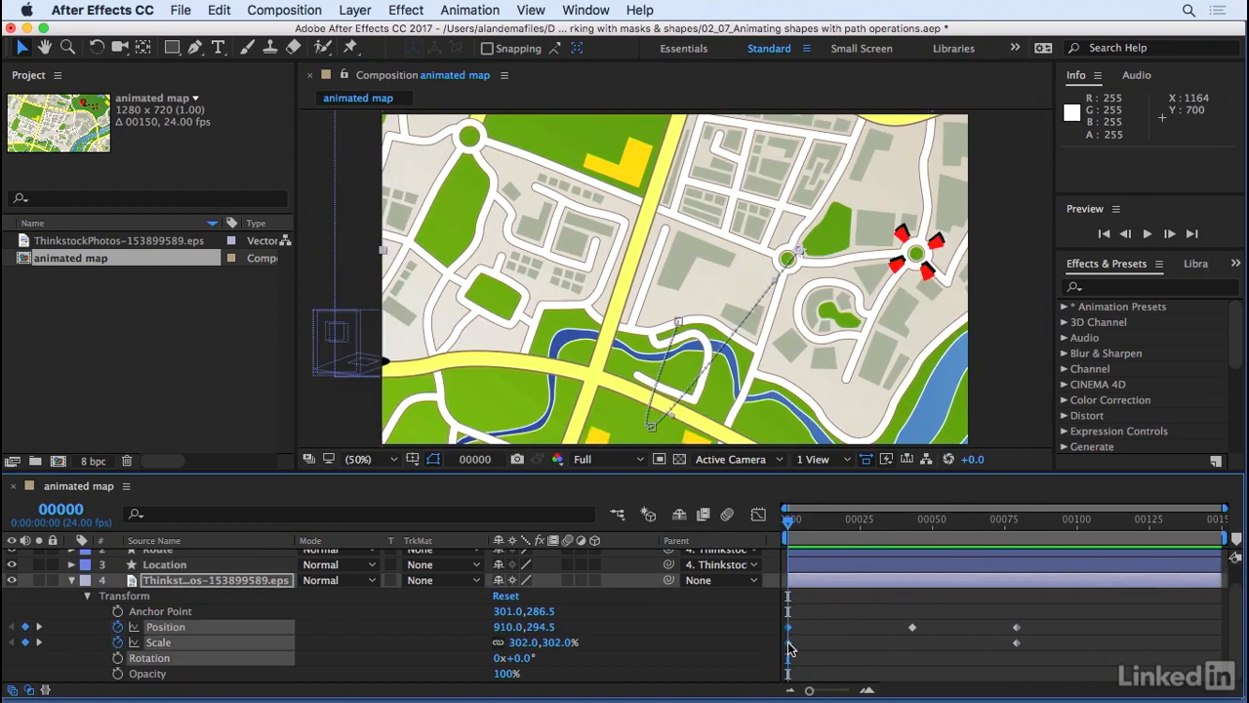
right_click(793, 649)
mouse_move(845, 681)
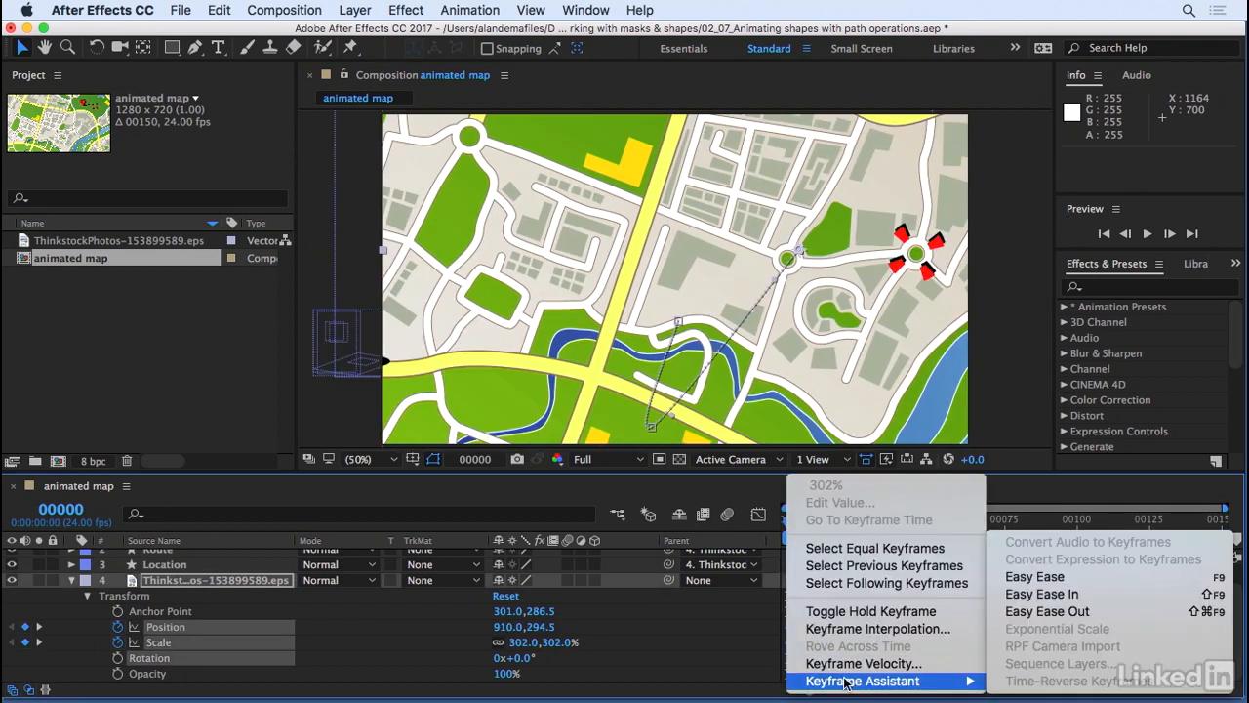
left_click(1049, 611)
Step: Apply Easy Ease In to the map layer's Position and Scale keyframes at frame 79, and preview the animation
left_click(1013, 532)
left_click_drag(1013, 531, 1005, 535)
left_click_drag(1042, 626, 1018, 644)
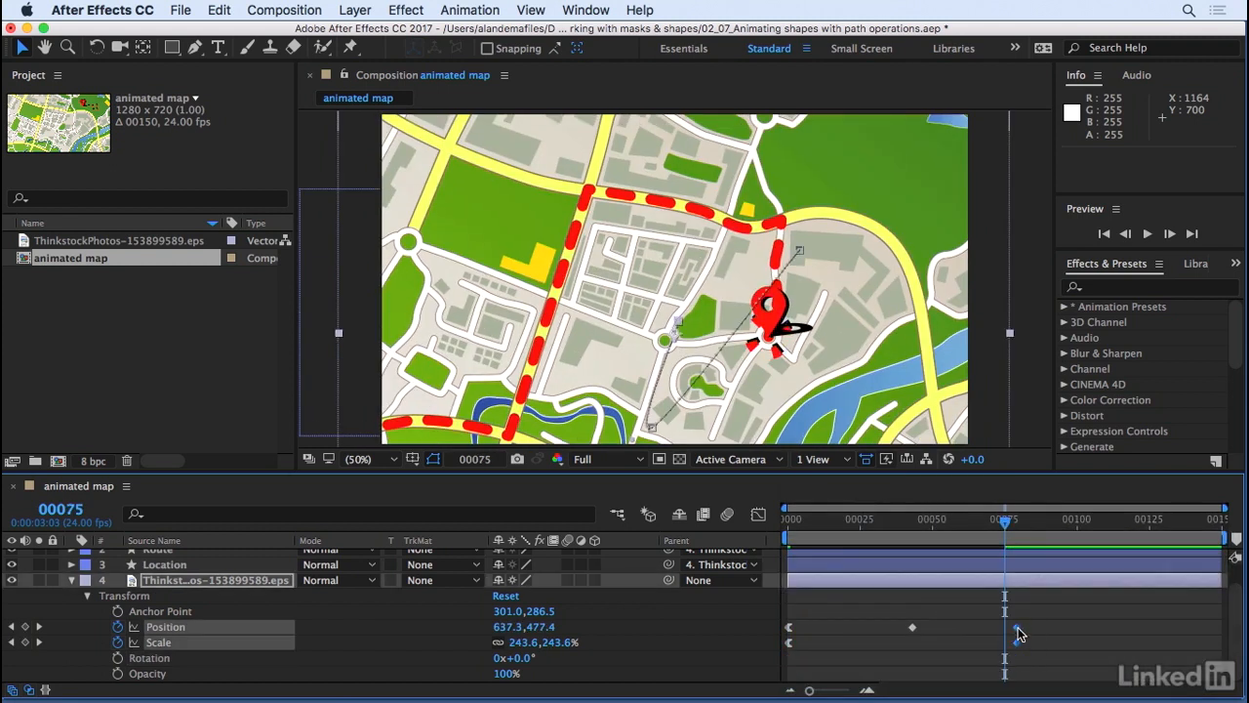
right_click(1018, 634)
mouse_move(1042, 680)
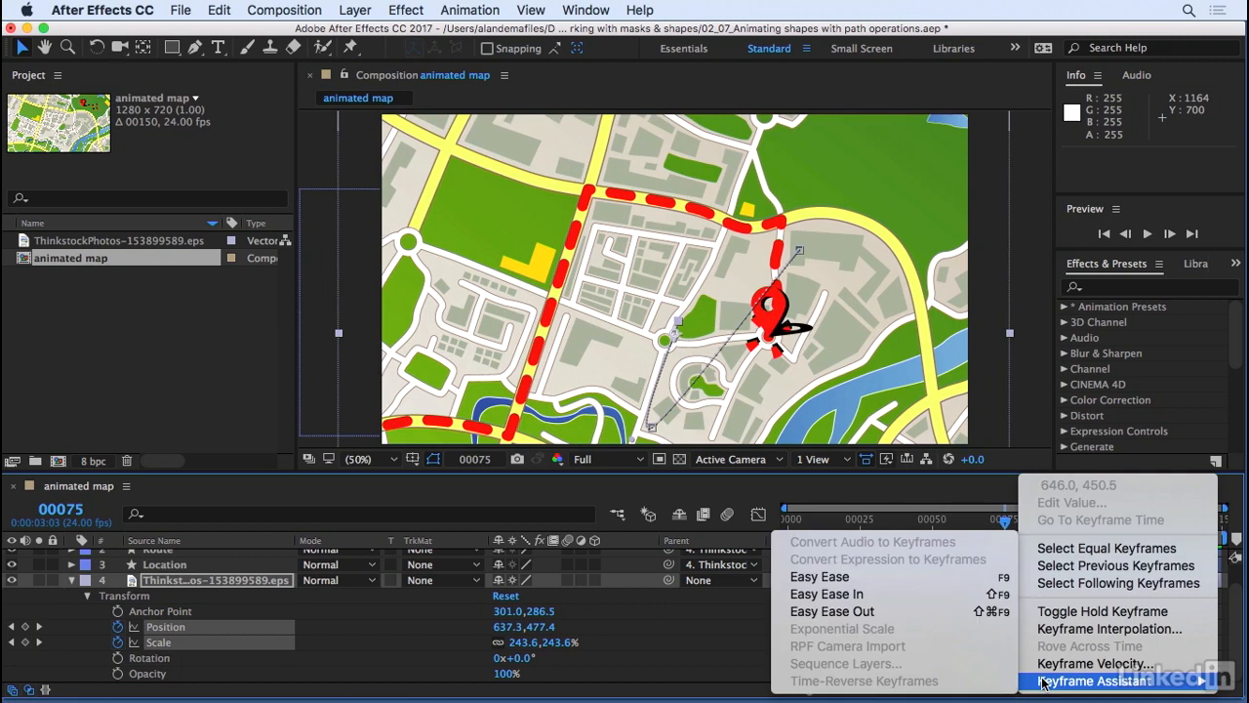
left_click(903, 595)
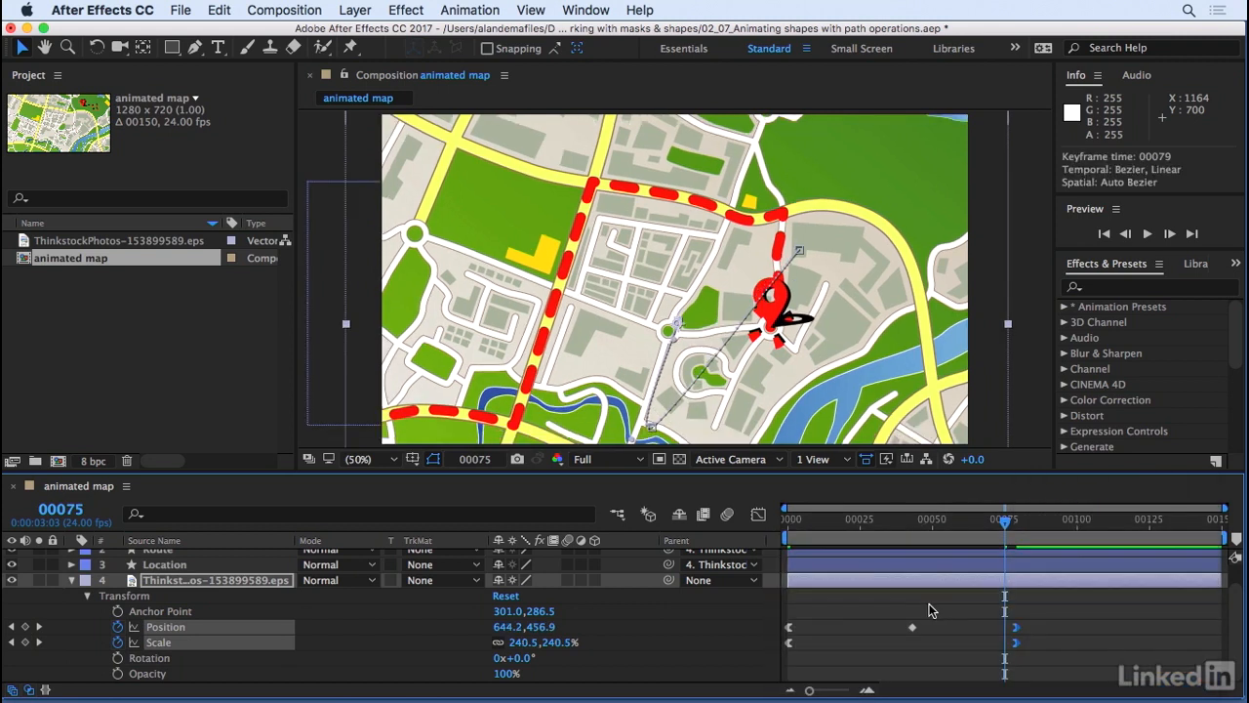
left_click(931, 610)
key("space")
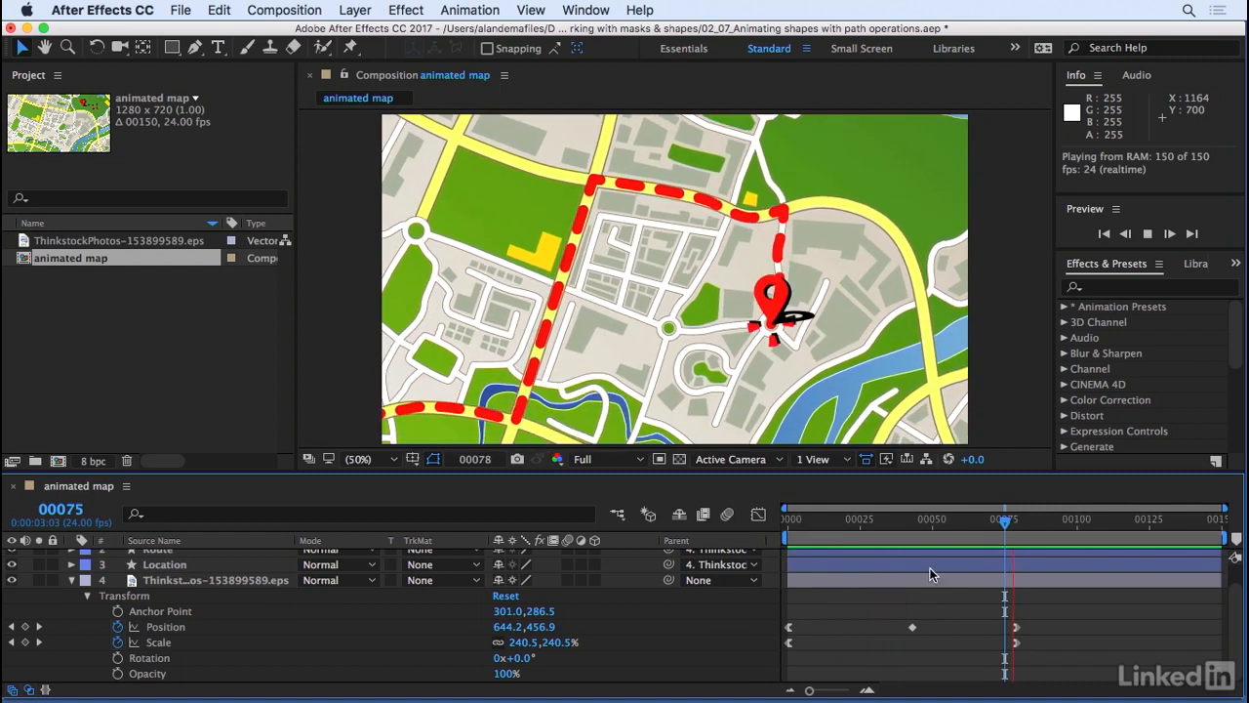
Step: Set the map layer's middle Position keyframe to Rove Across Time and preview the animation
left_click(915, 527)
left_click(913, 628)
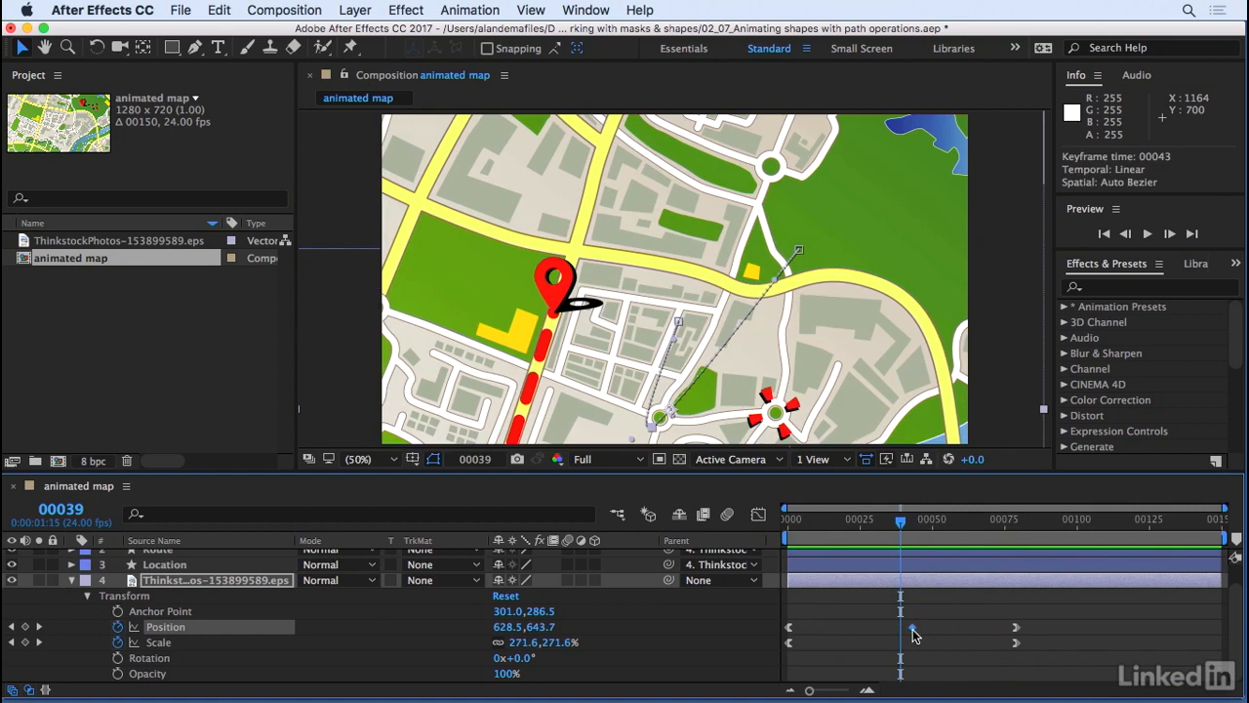
right_click(913, 630)
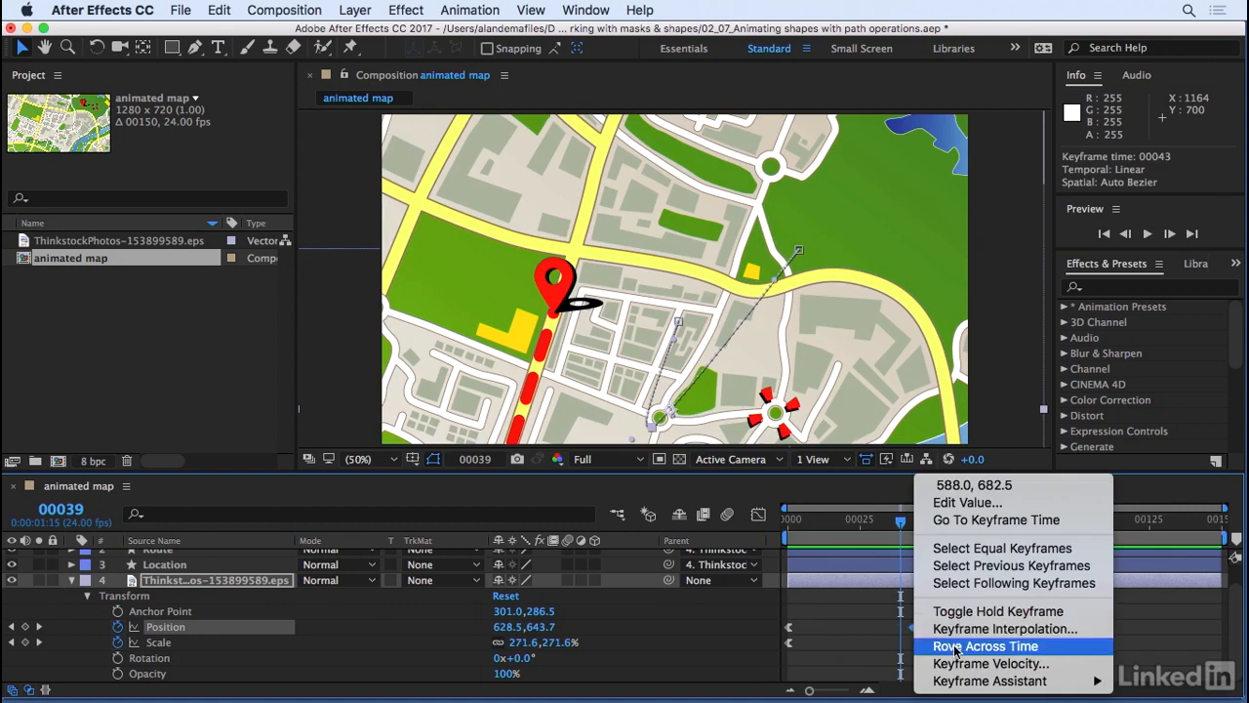
left_click(955, 647)
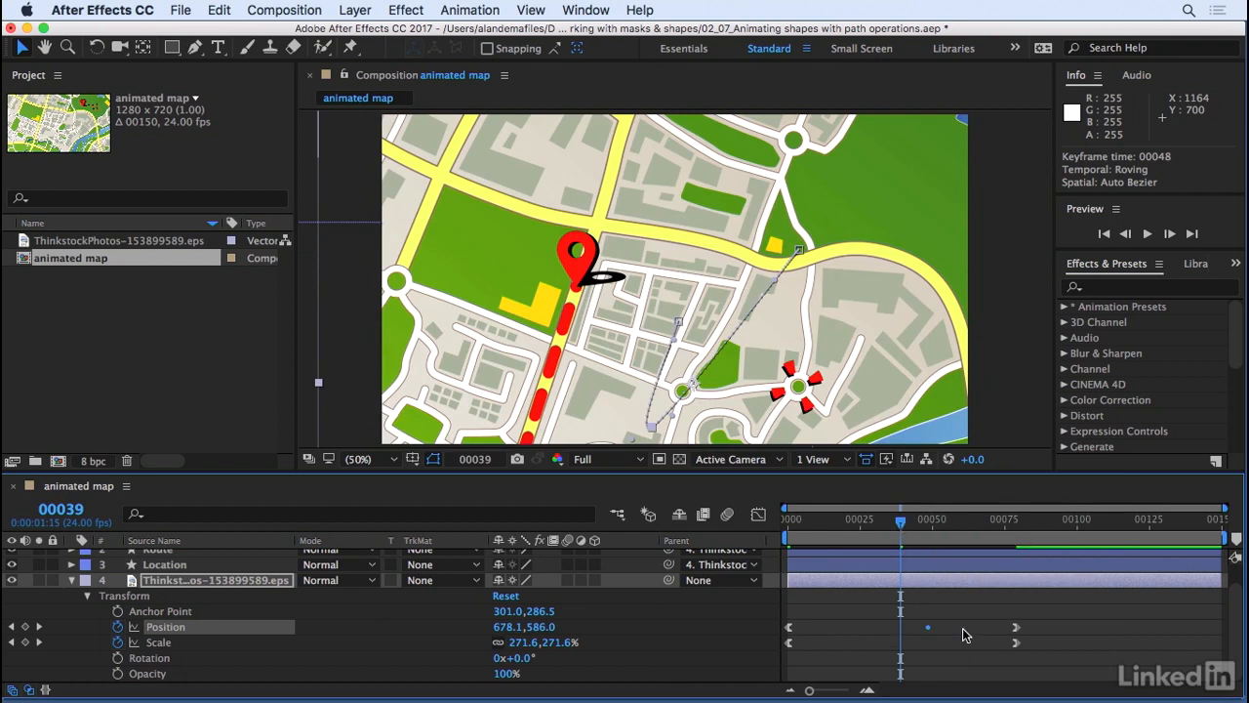
key("space")
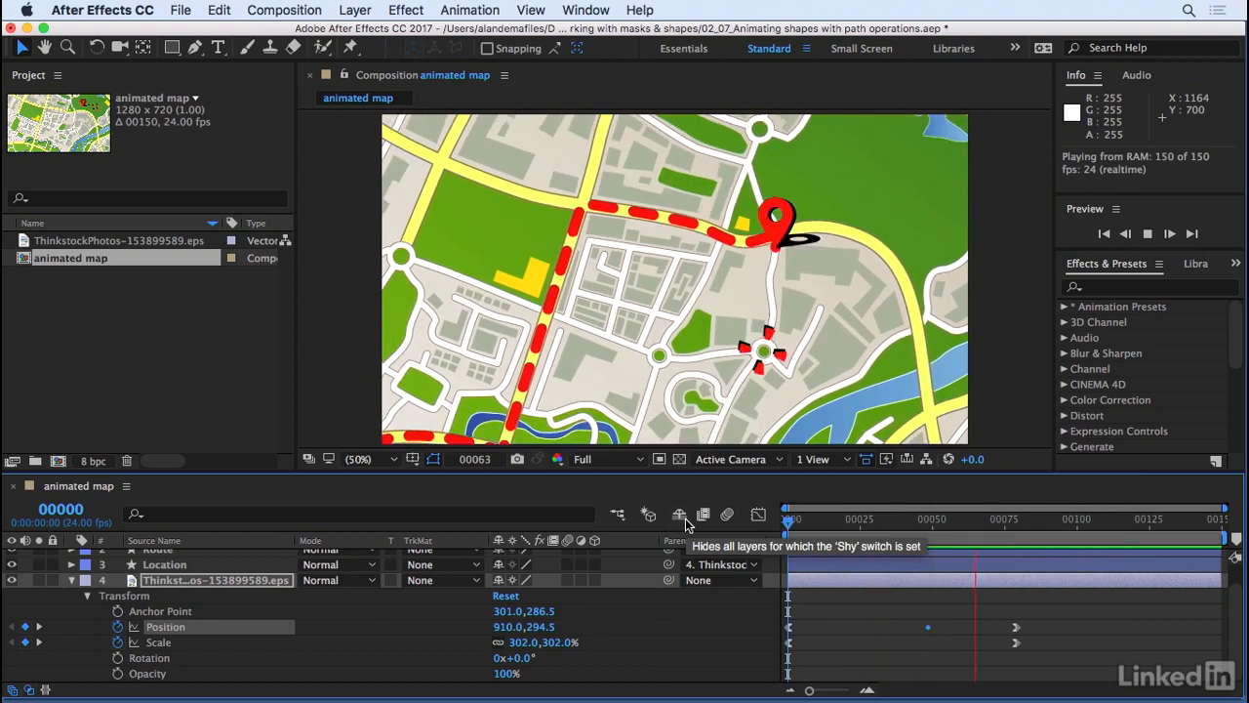
Step: Reshape the Bezier handles at the middle point of the map's motion path into a smooth curve, and preview the move
left_click(929, 531)
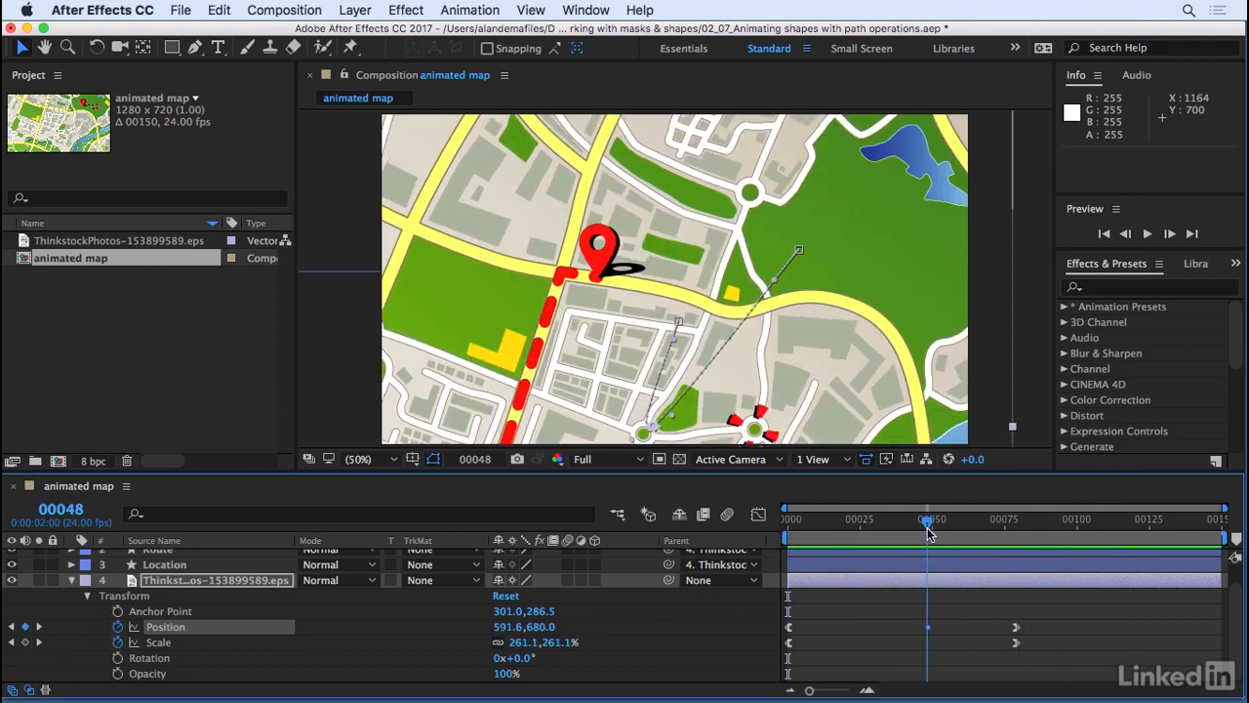
left_click_drag(671, 414, 700, 446)
left_click_drag(625, 421, 613, 414)
left_click_drag(917, 543, 966, 523)
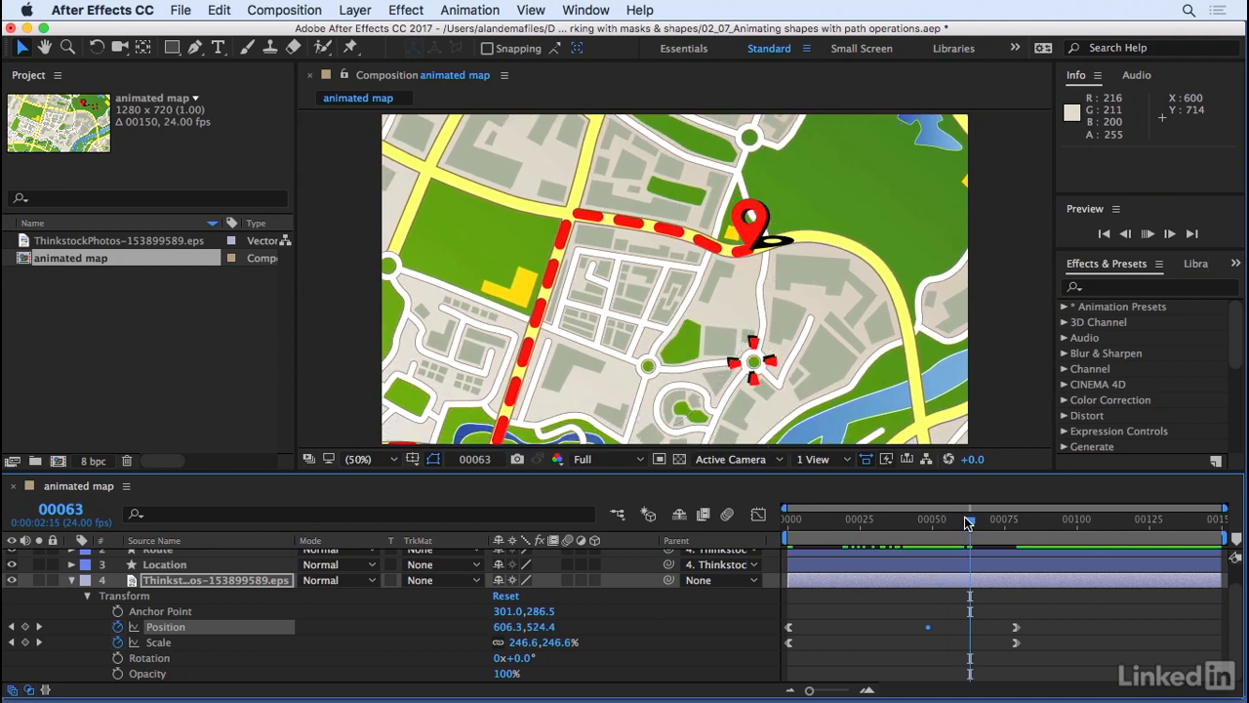
key("space")
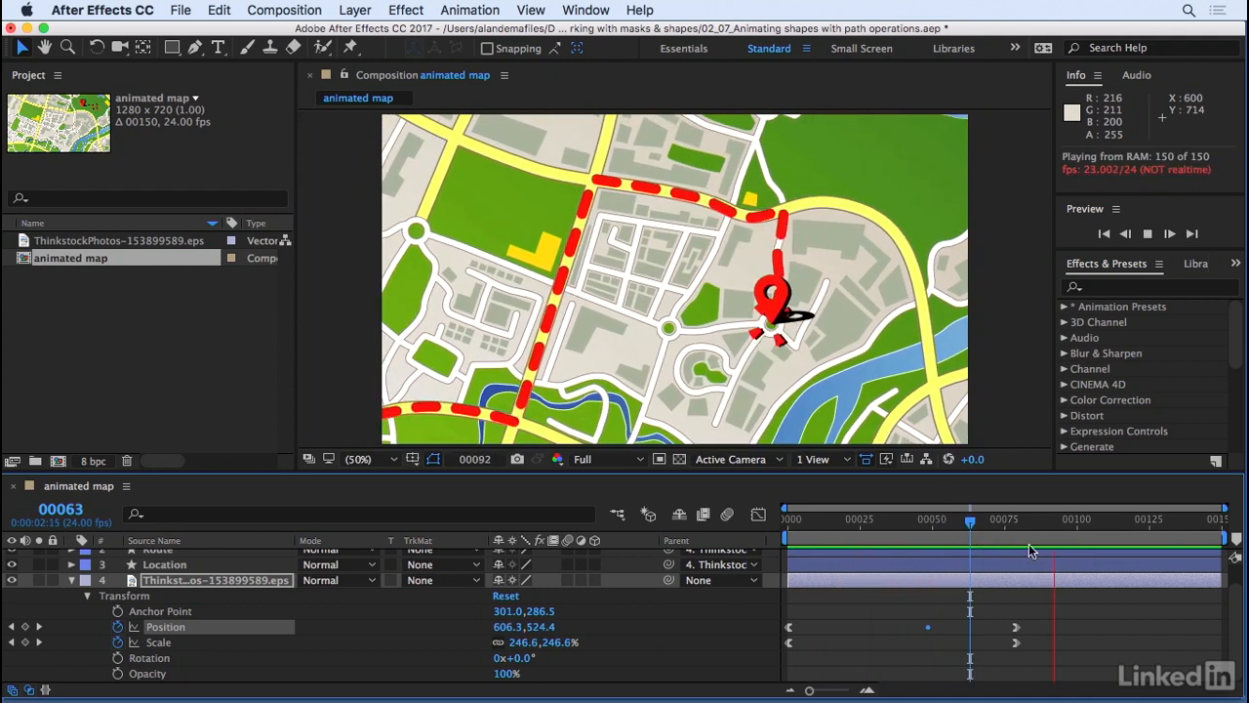
Step: Move the map layer's final Position and Scale keyframes to frame 99 and preview the slower camera move
left_click_drag(1038, 618, 1077, 637)
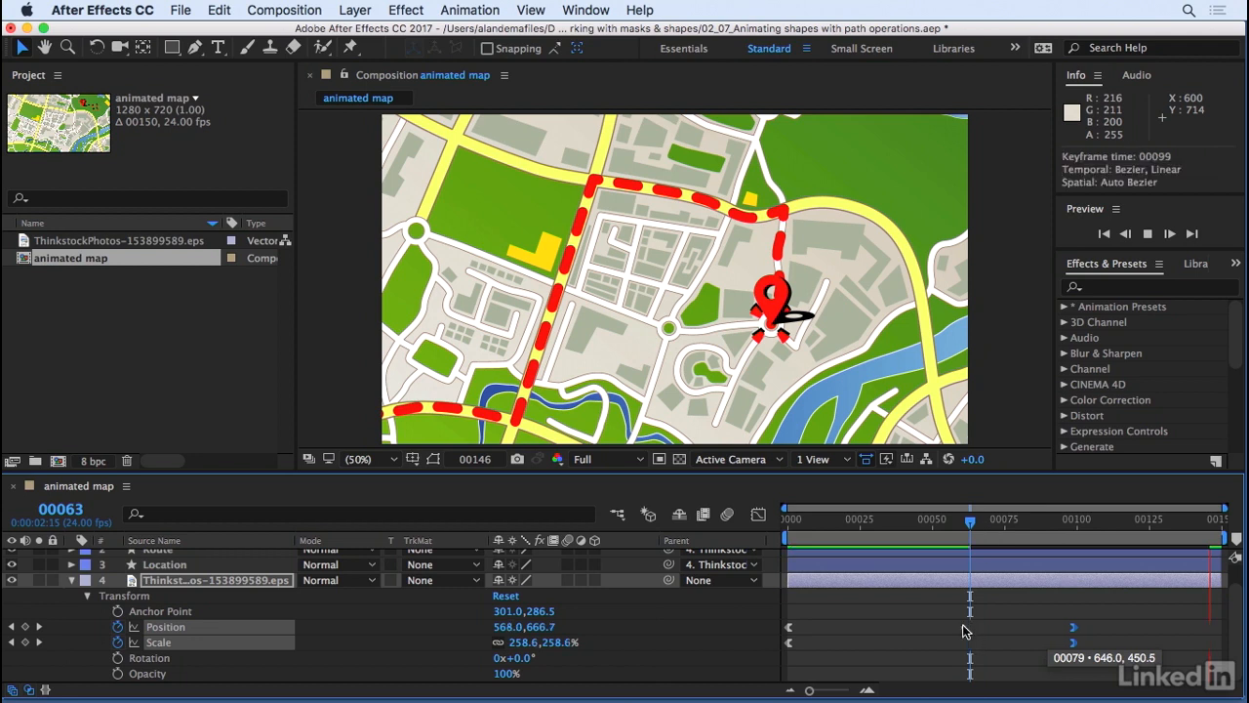
left_click(965, 629)
left_click(1072, 628)
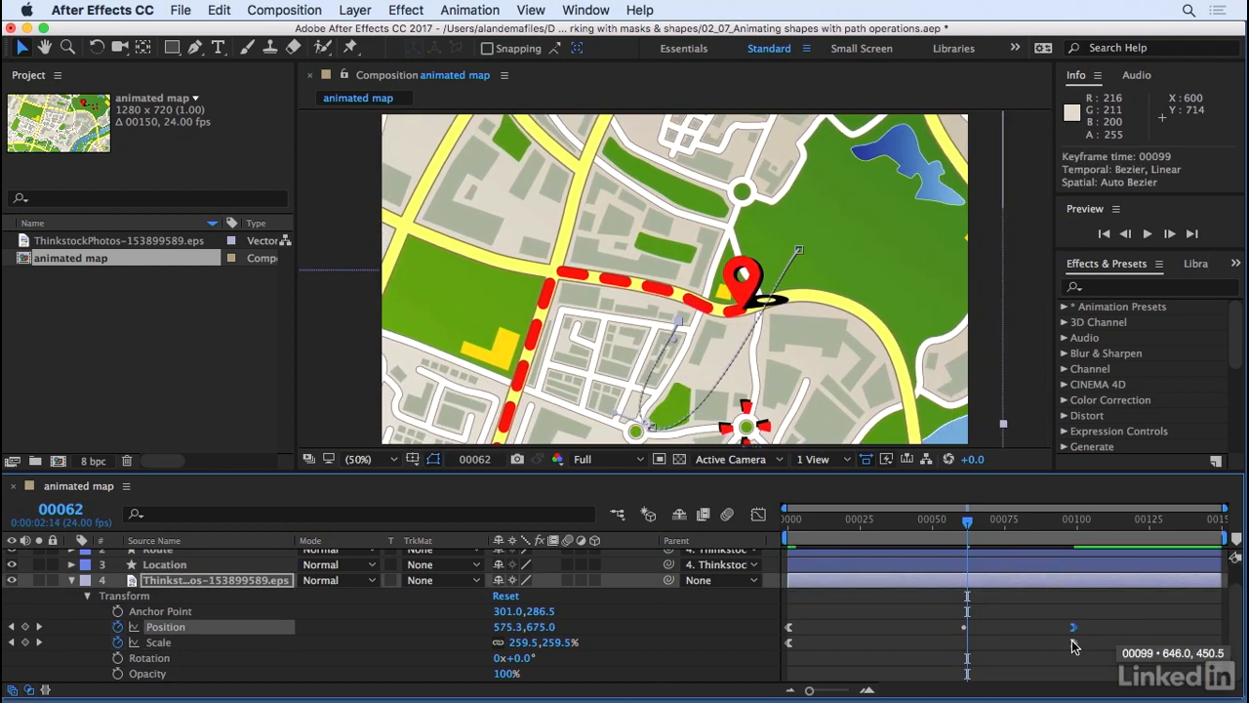
key("space")
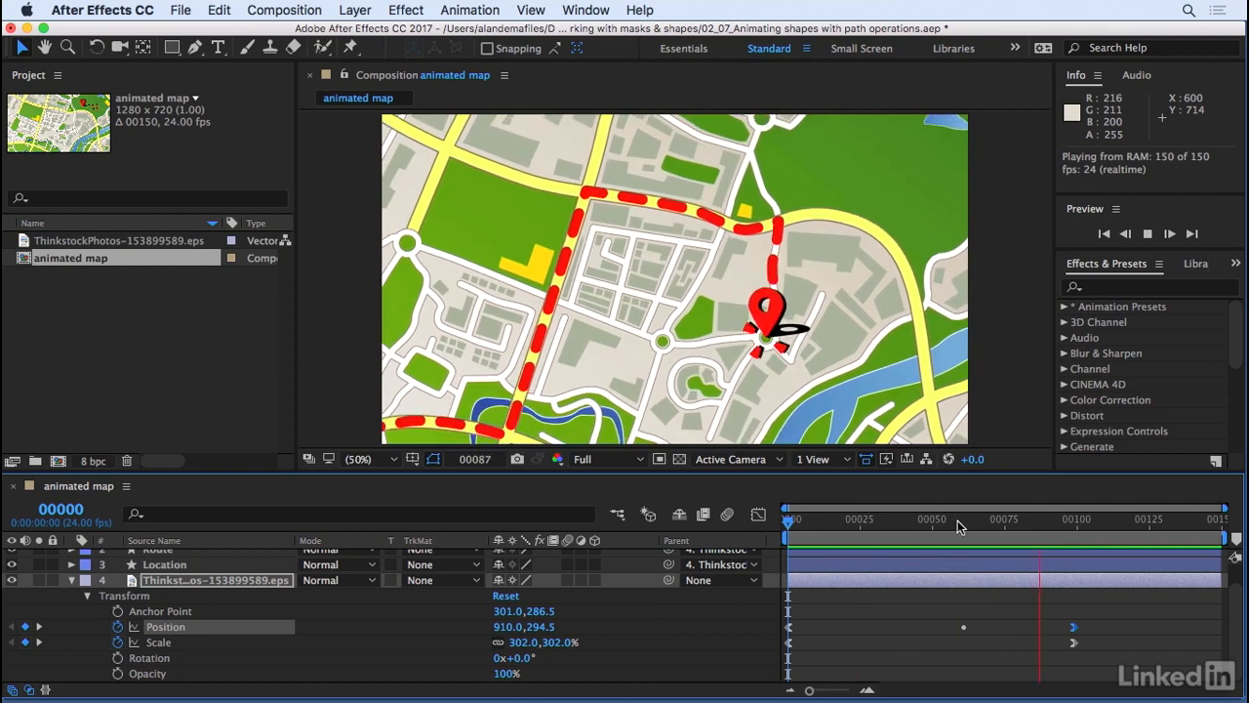
Step: Raise the middle point of the map's motion path to about 596, 570.5 and preview the animation
left_click(964, 524)
left_click(963, 628)
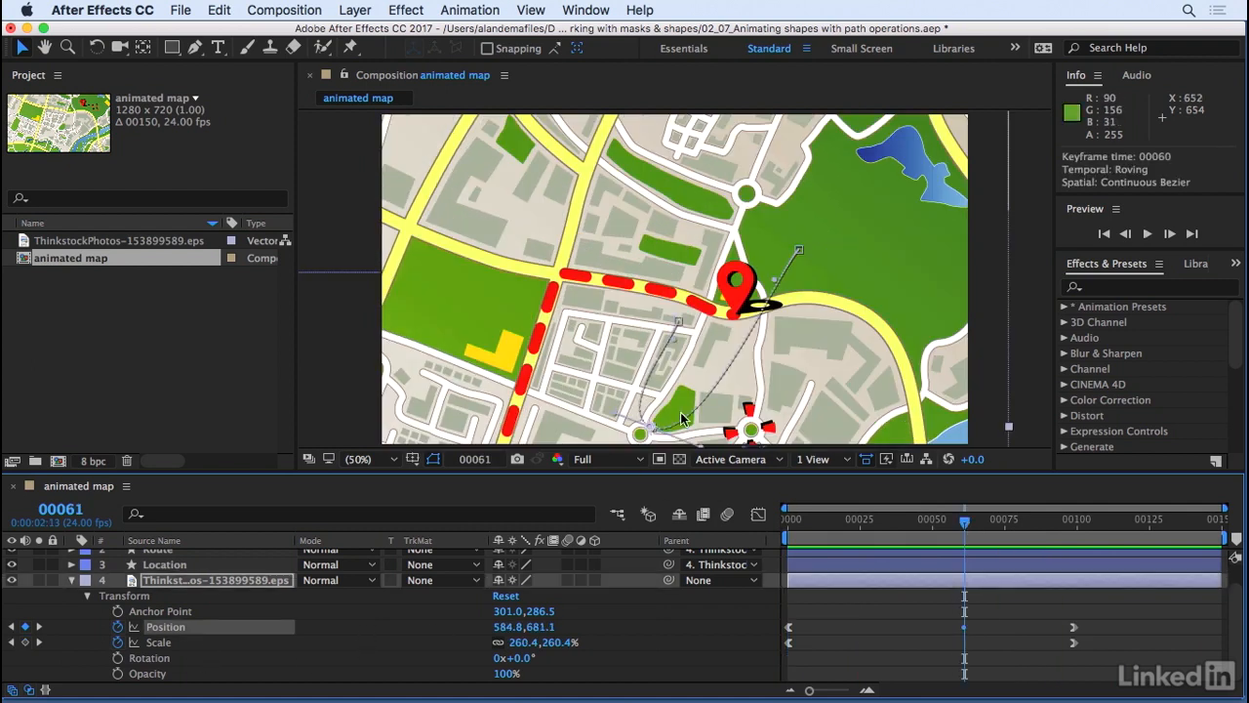
left_click_drag(651, 431, 658, 385)
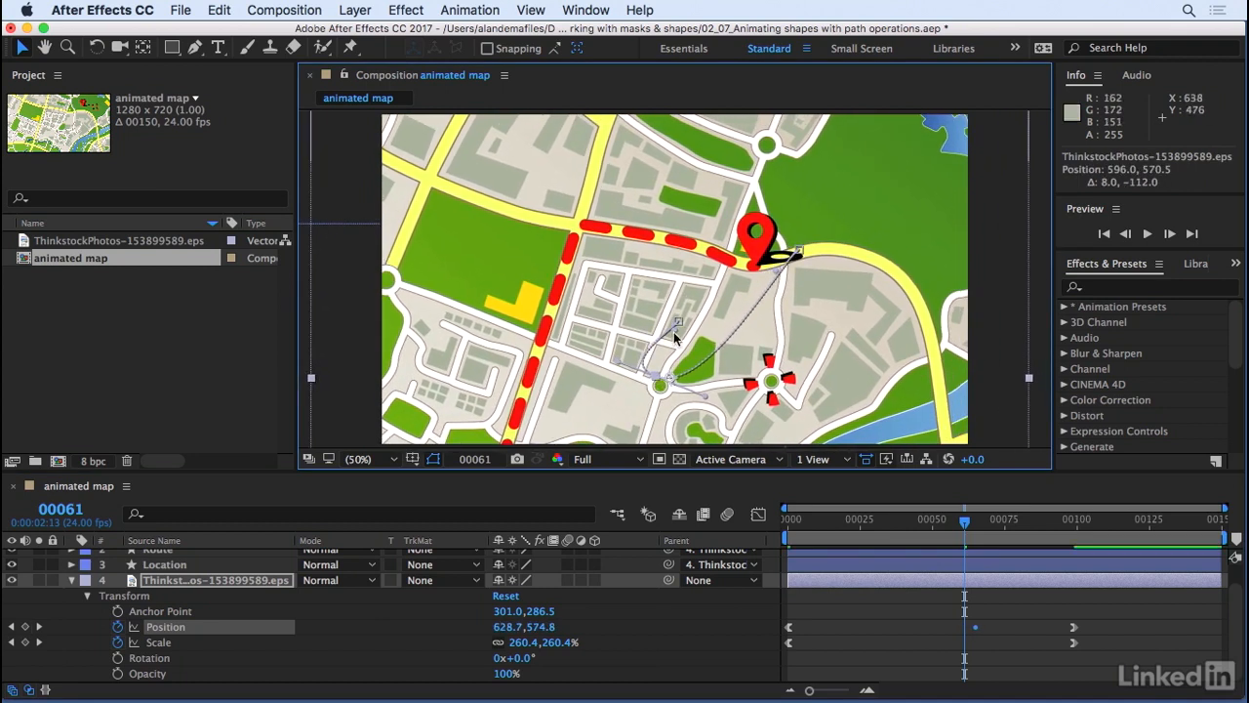
key("space")
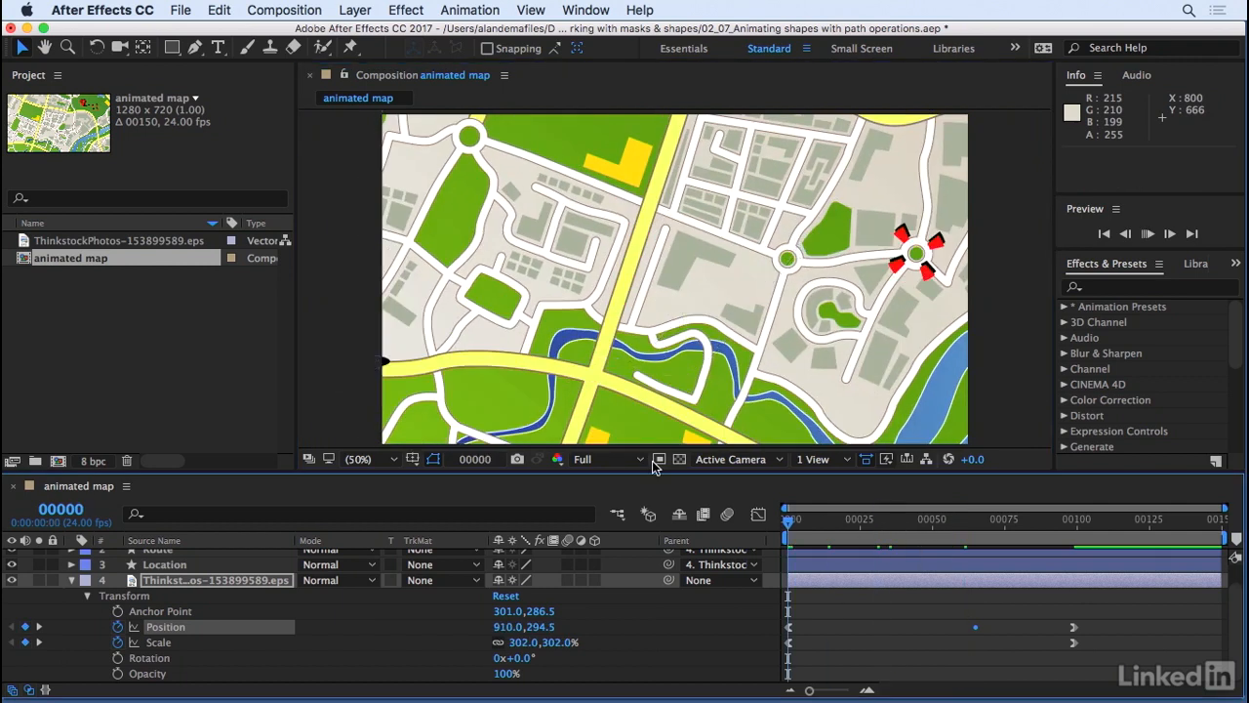